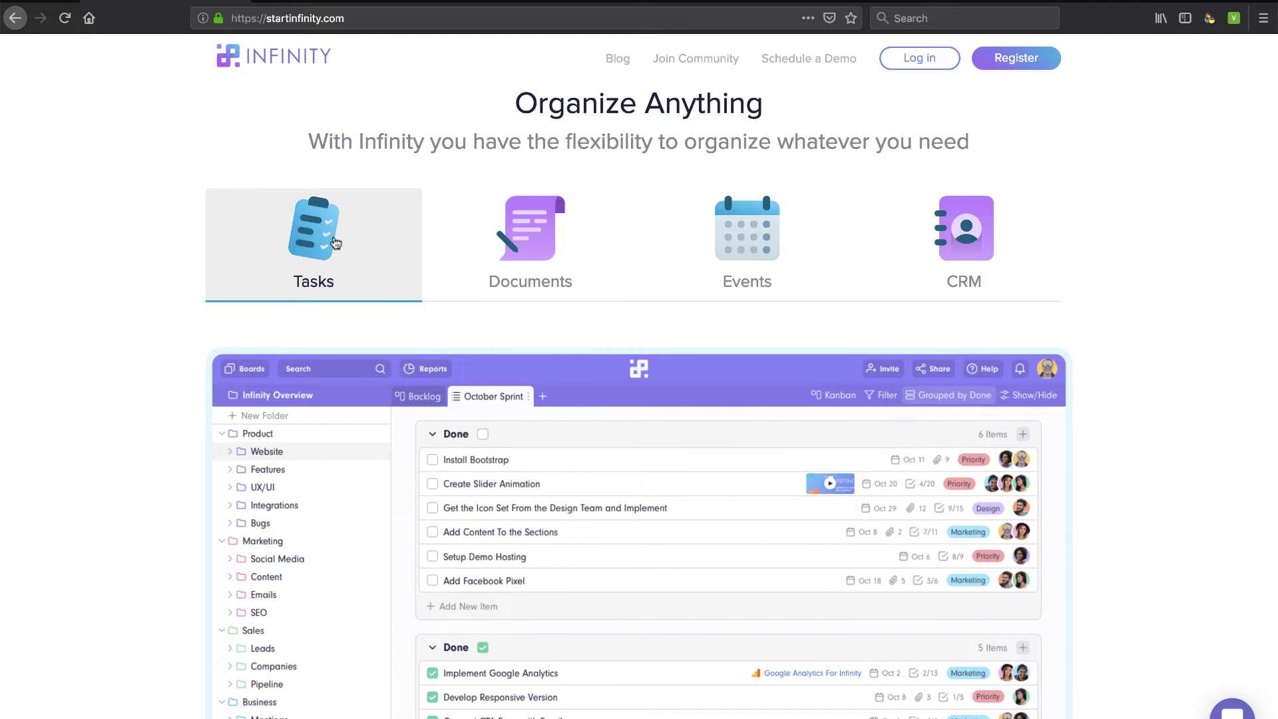
Switch the Organize Anything demo through the Documents, Events and CRM examples
{"action": "left_click", "coordinate": [526, 245]}
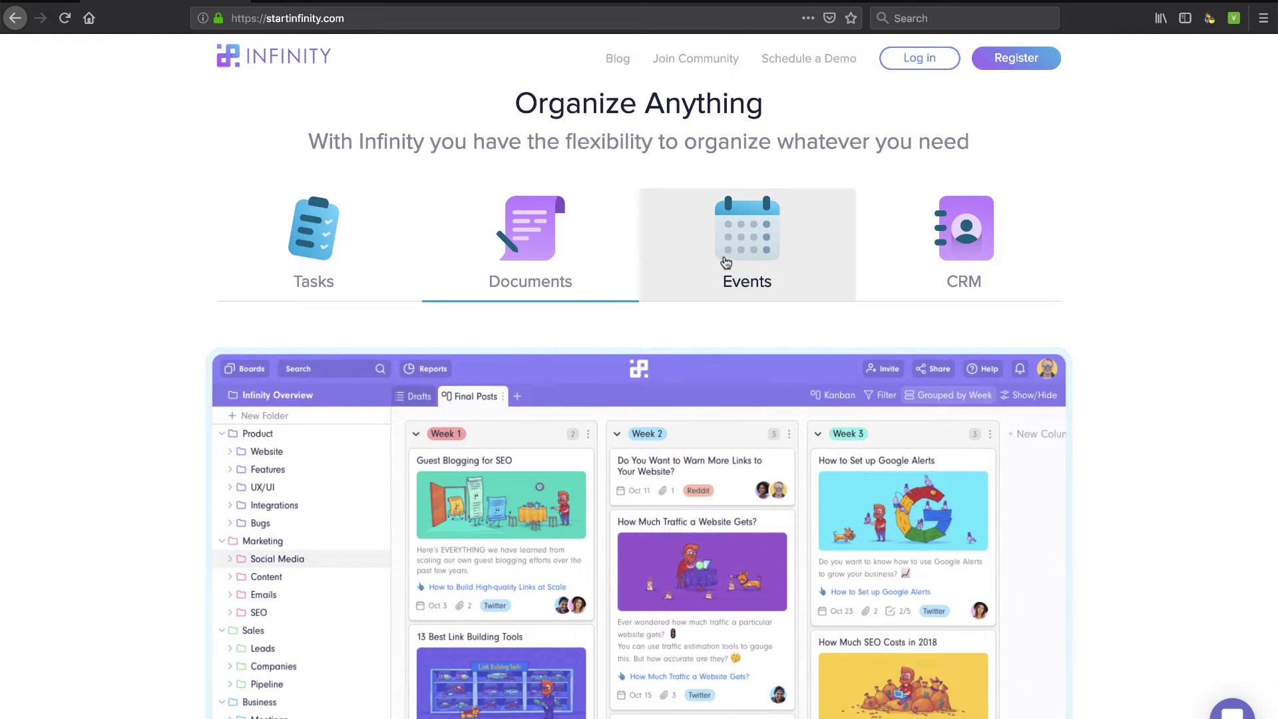
{"action": "left_click", "coordinate": [725, 259]}
{"action": "left_click", "coordinate": [984, 253]}
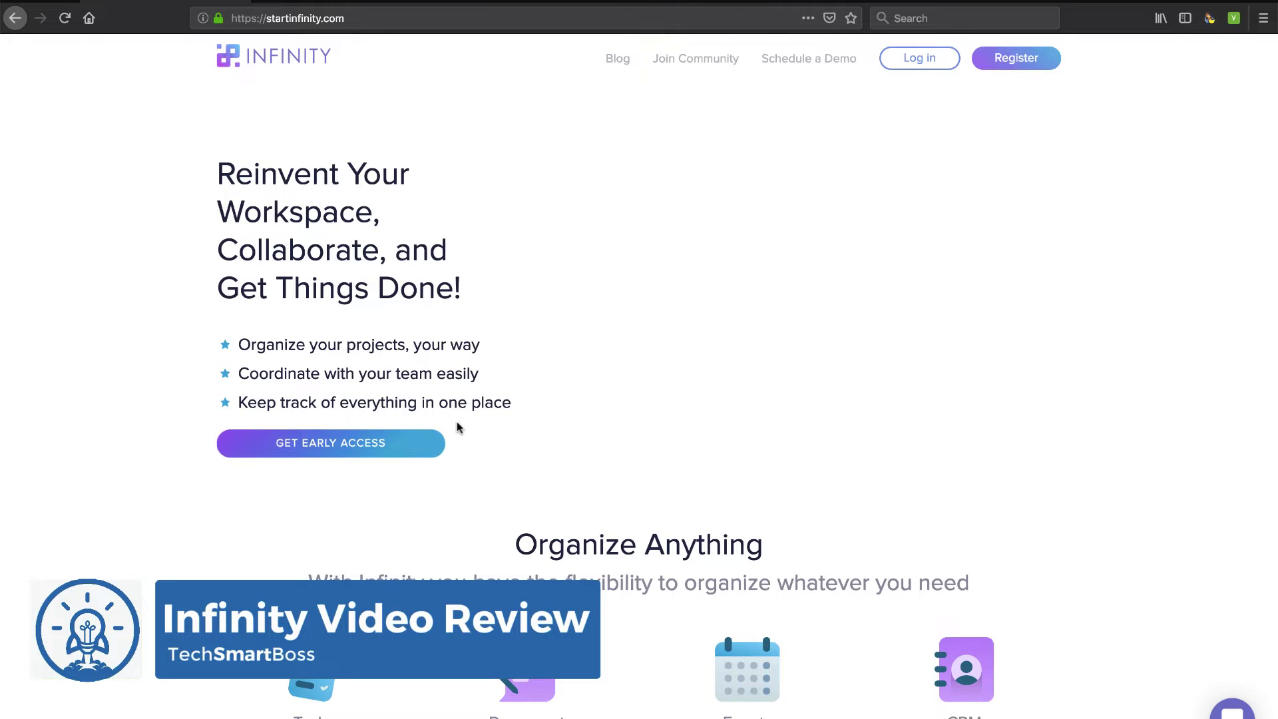
{"action": "scroll", "coordinate": [458, 427], "scroll_direction": "down", "scroll_amount": 2}
{"action": "scroll", "coordinate": [457, 427], "scroll_direction": "down", "scroll_amount": 3}
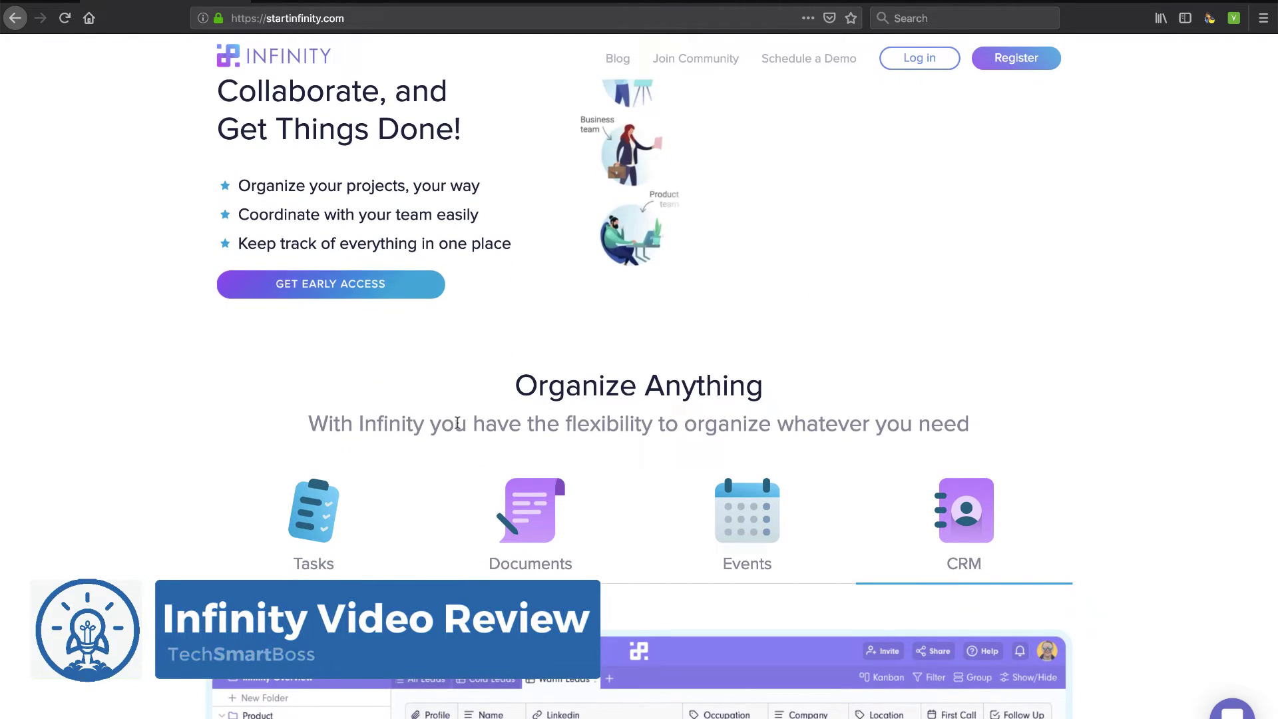
{"action": "scroll", "coordinate": [458, 423], "scroll_direction": "up", "scroll_amount": 5}
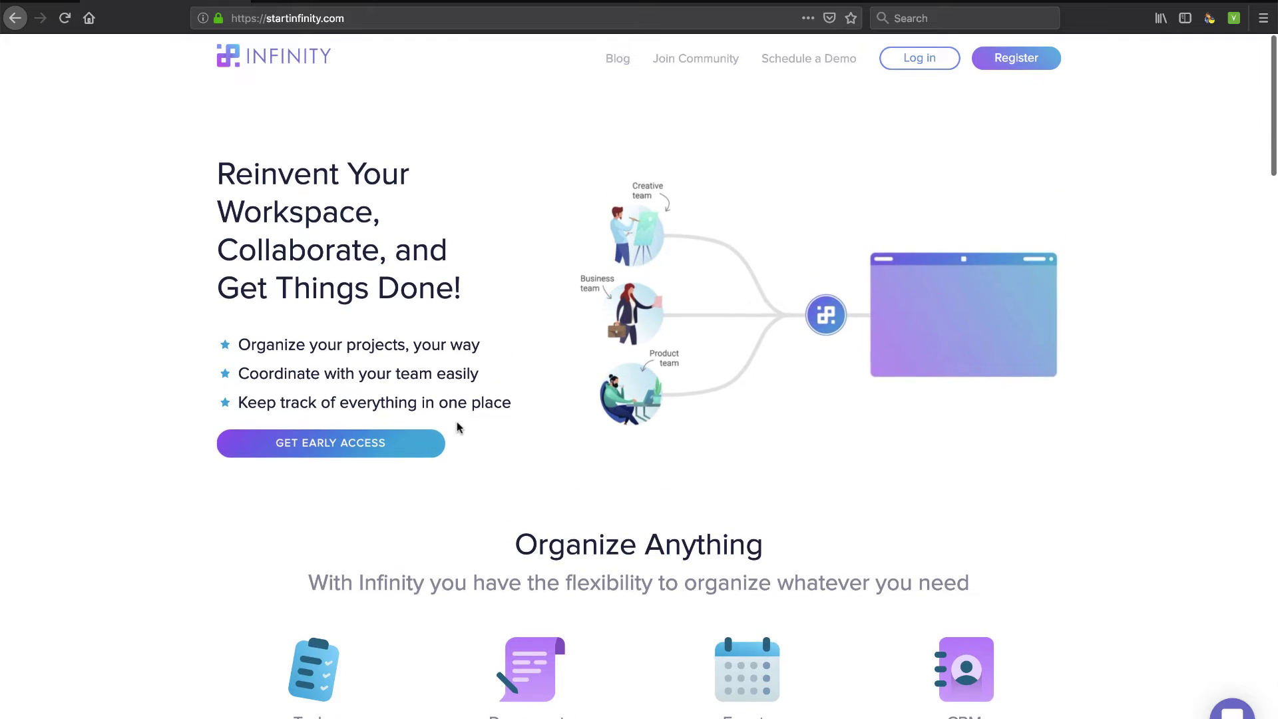
{"action": "scroll", "coordinate": [458, 423], "scroll_direction": "down", "scroll_amount": 5}
{"action": "scroll", "coordinate": [458, 428], "scroll_direction": "down", "scroll_amount": 7}
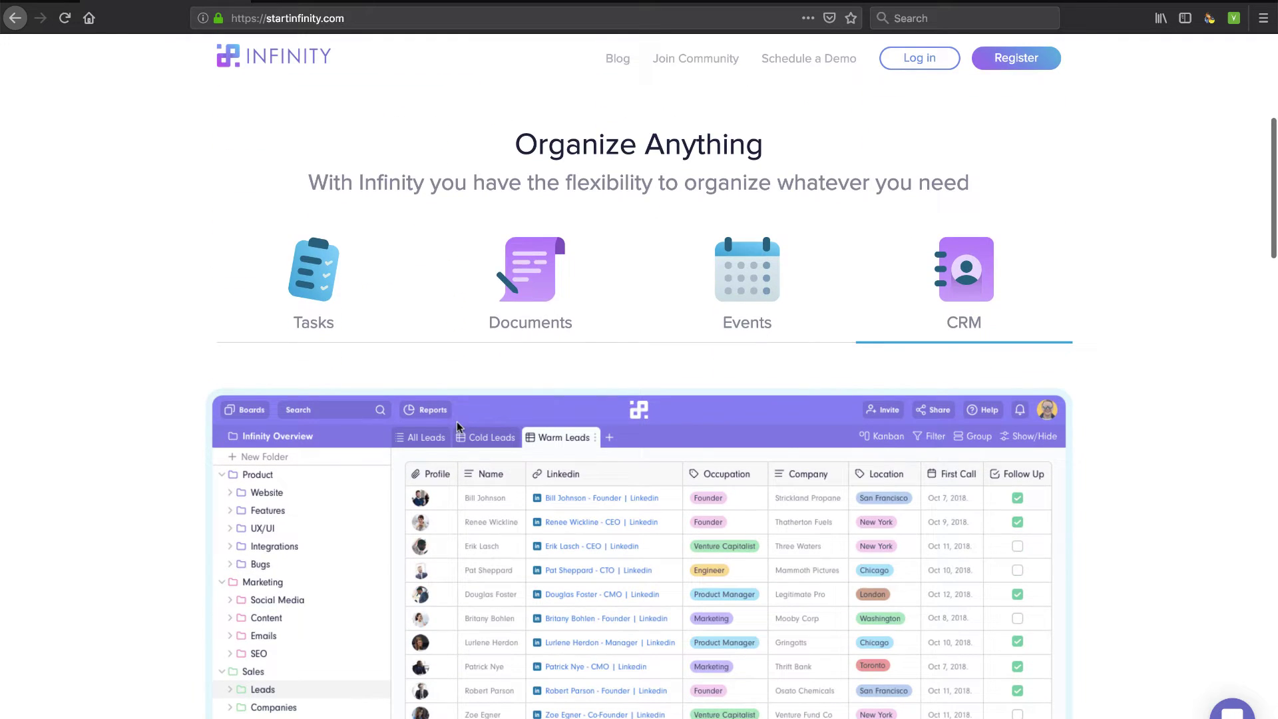
{"action": "scroll", "coordinate": [397, 333], "scroll_direction": "down", "scroll_amount": 6}
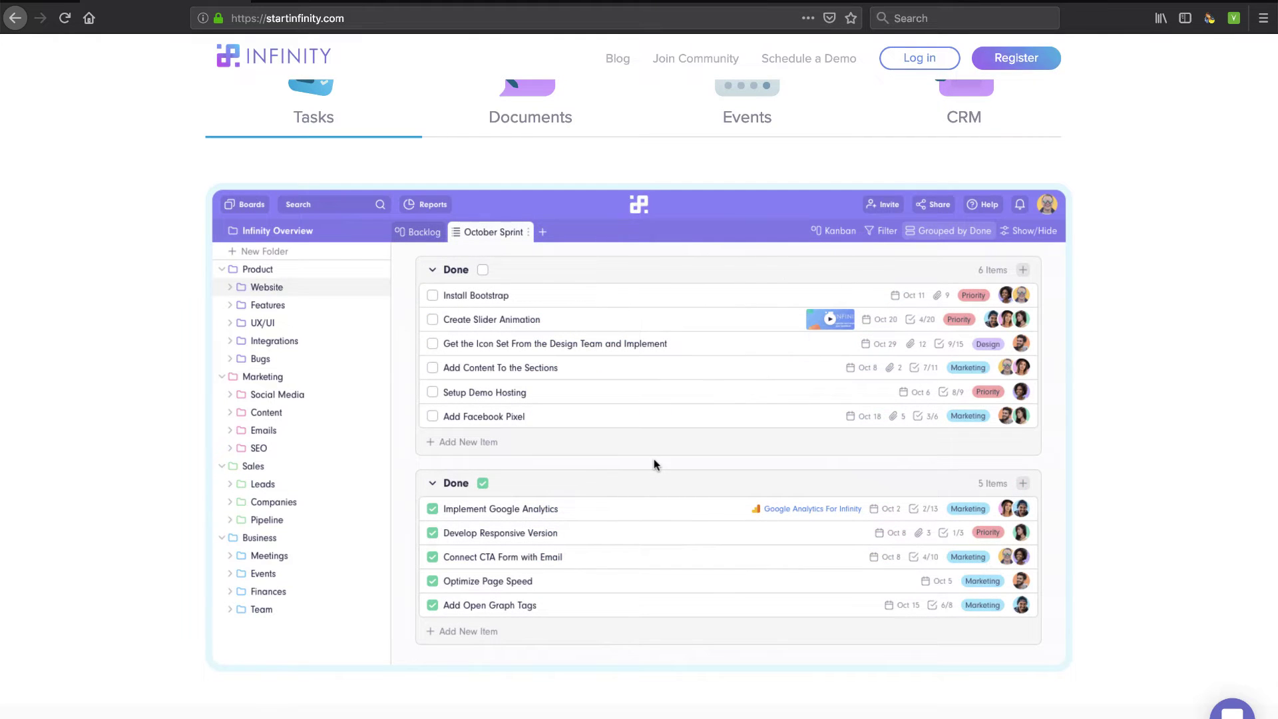
{"action": "scroll", "coordinate": [653, 459], "scroll_direction": "down", "scroll_amount": 20}
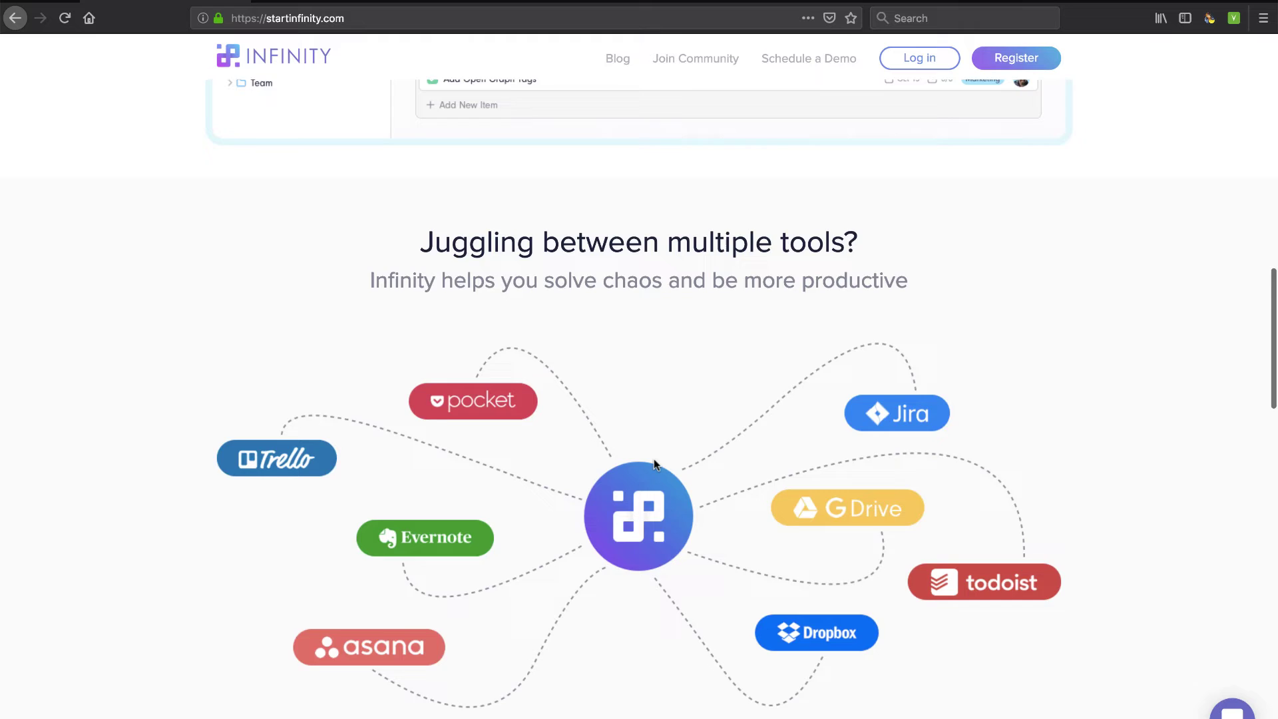
{"action": "scroll", "coordinate": [653, 459], "scroll_direction": "down", "scroll_amount": 7}
{"action": "scroll", "coordinate": [660, 413], "scroll_direction": "up", "scroll_amount": 7}
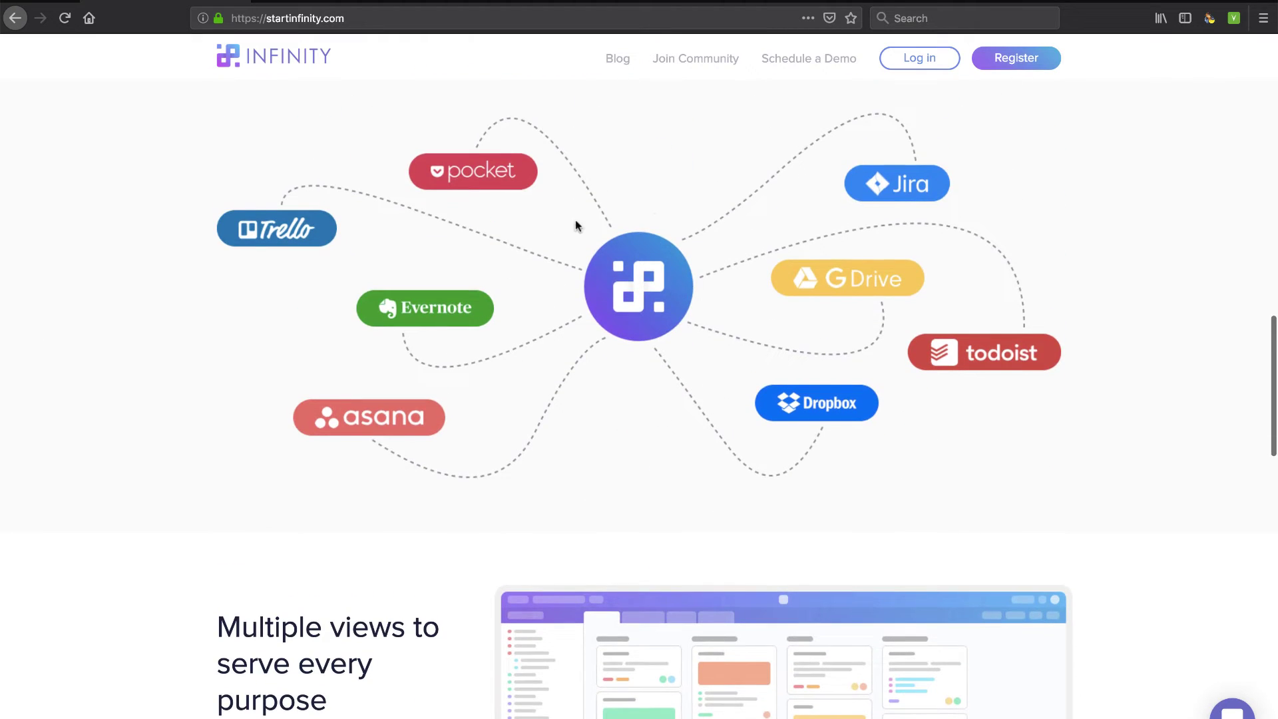
{"action": "scroll", "coordinate": [535, 516], "scroll_direction": "up", "scroll_amount": 20}
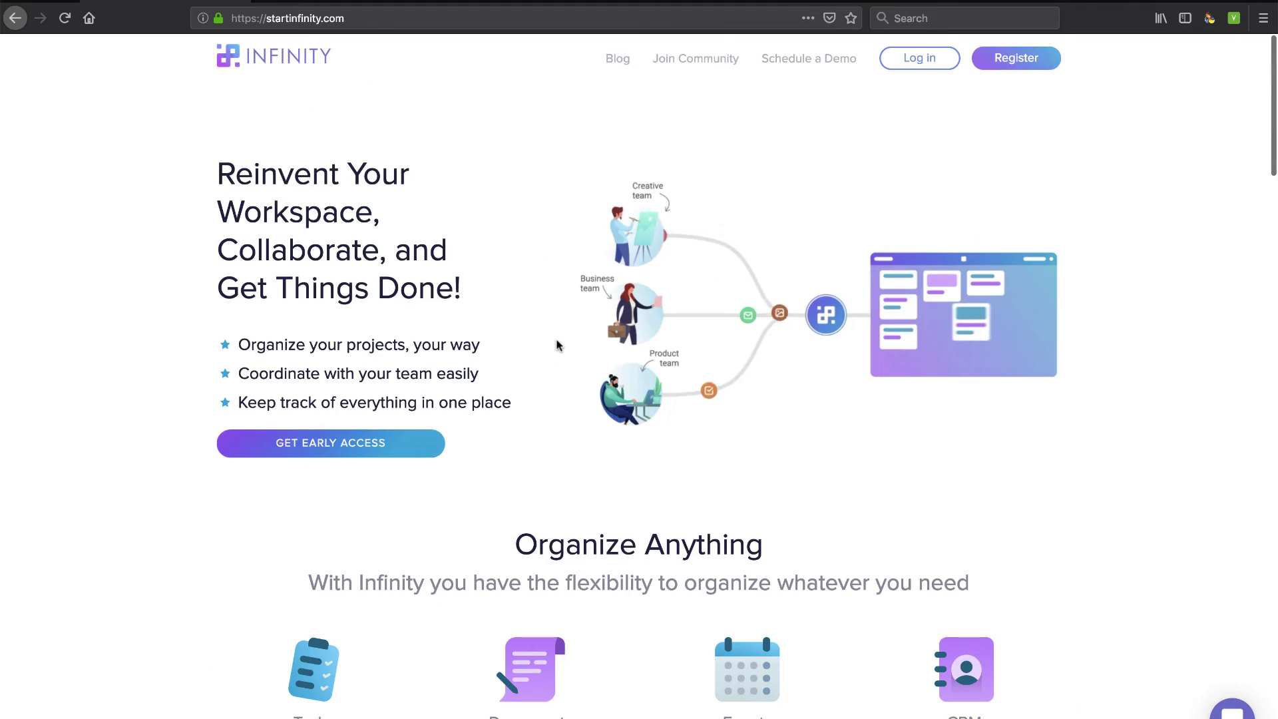
Register an early-access account with your full name, e-mail address and password
{"action": "left_click", "coordinate": [321, 444]}
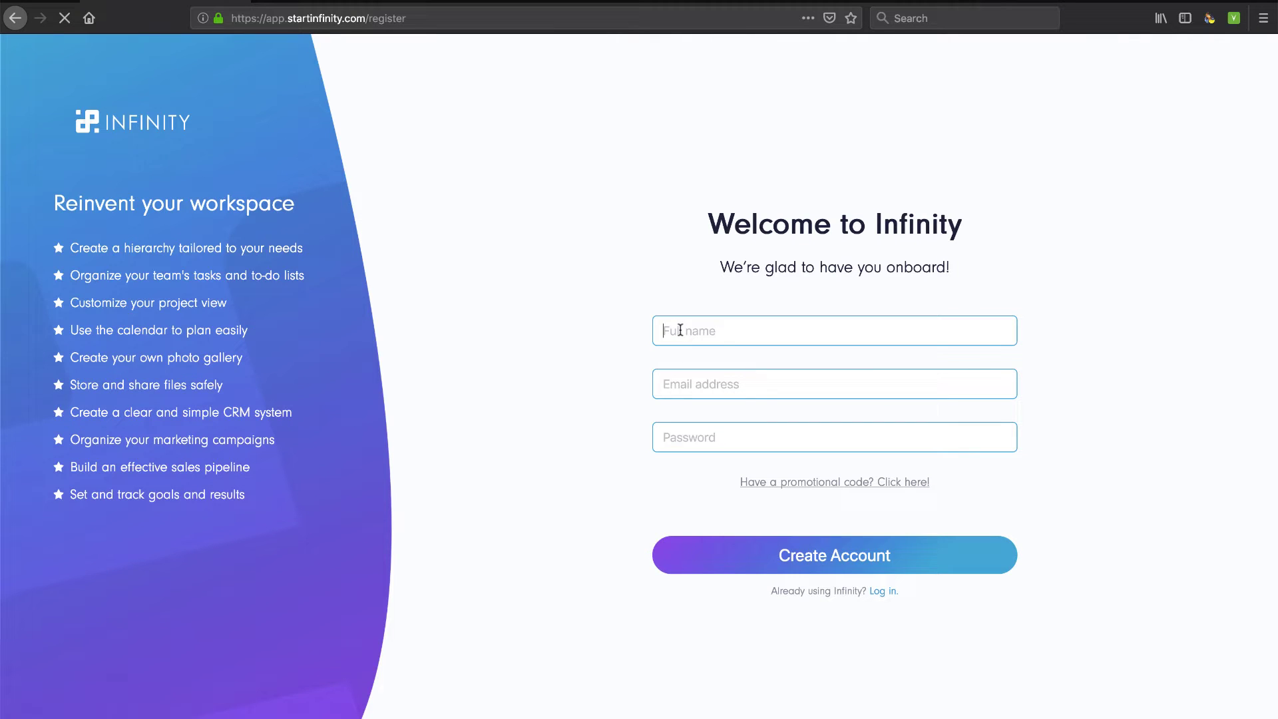
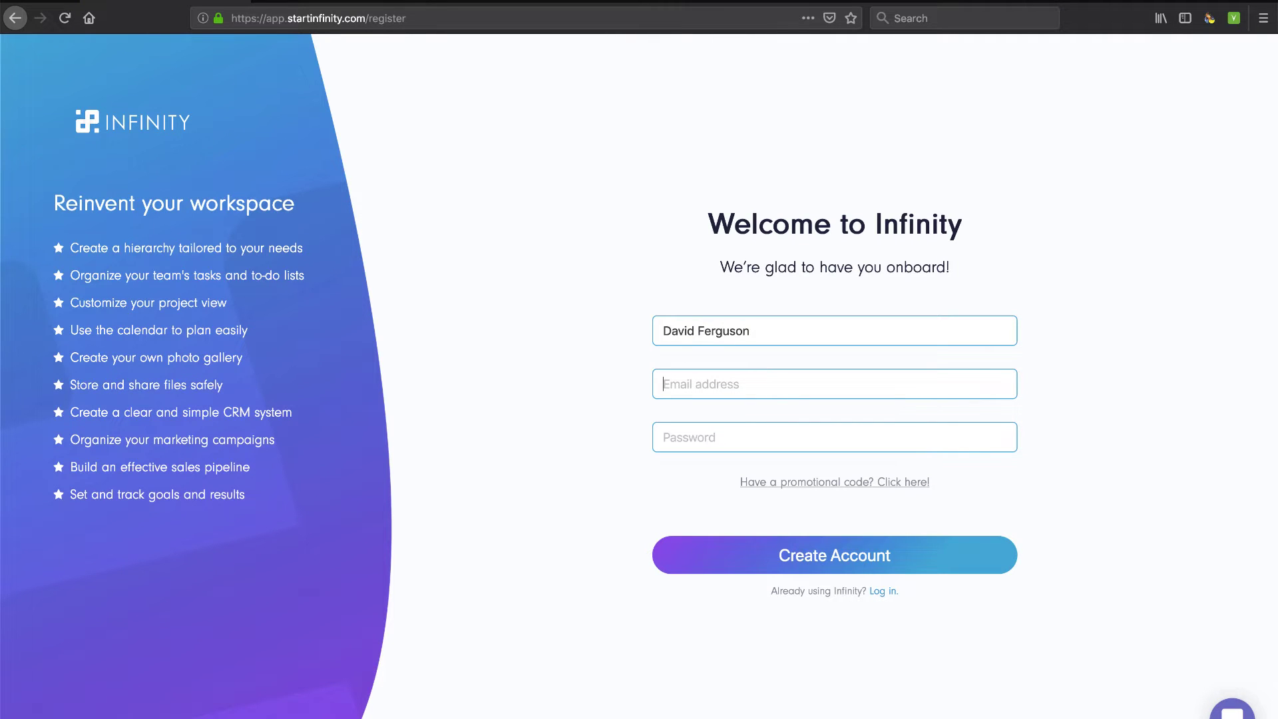
{"action": "left_click", "coordinate": [834, 384]}
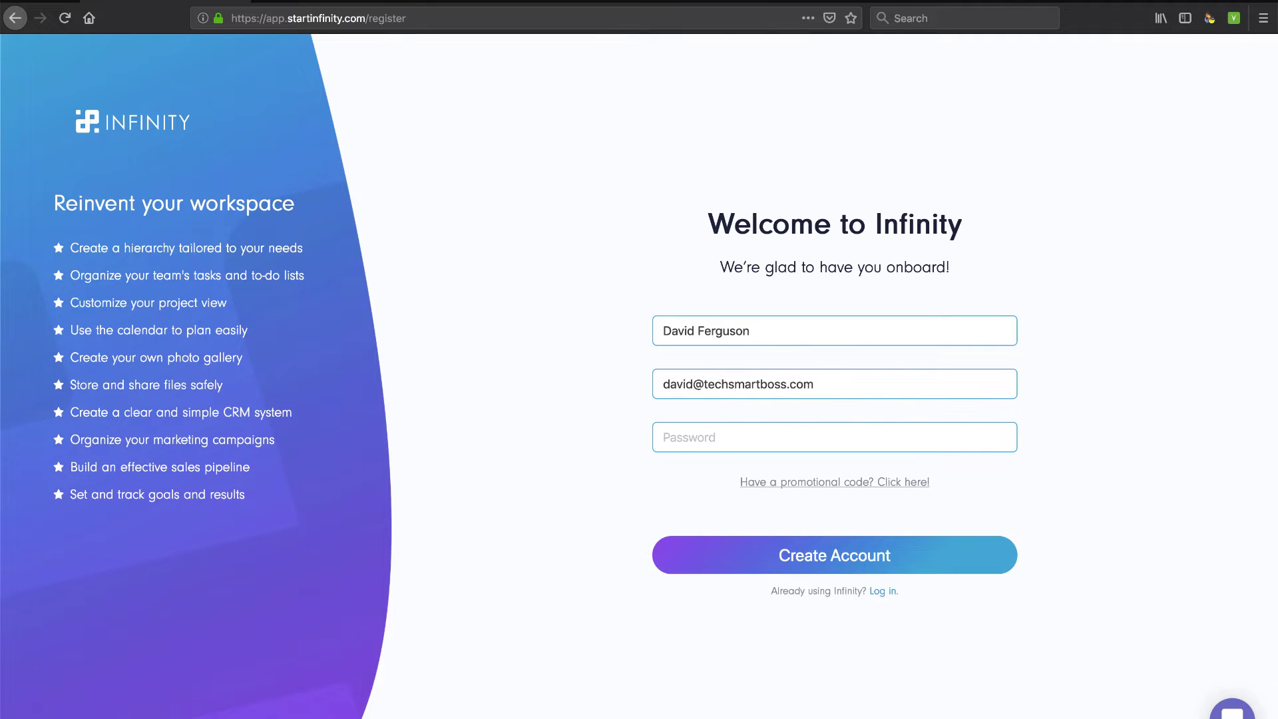
{"action": "type", "text": "••"}
{"action": "left_click", "coordinate": [812, 559]}
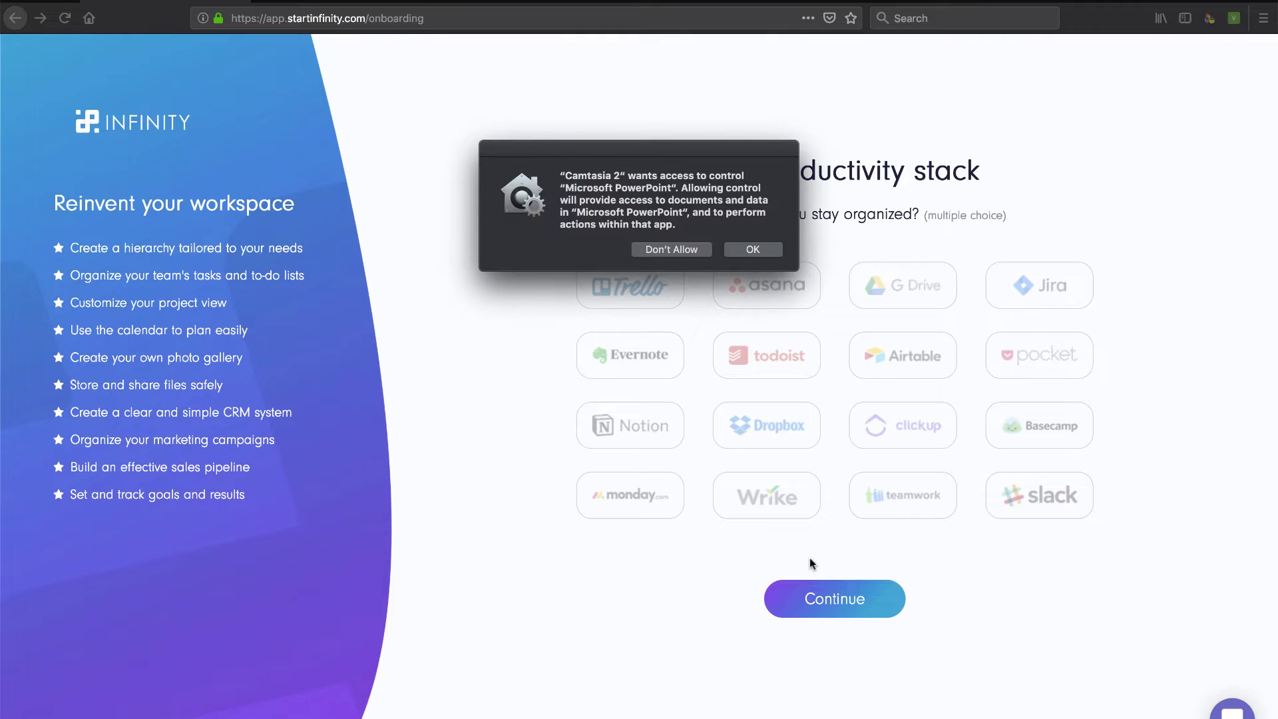
Dismiss the permission prompt and select slack, pocket, G Drive, clickup, asana, Trello, Airtable, todoist, Basecamp
{"action": "left_click", "coordinate": [752, 251]}
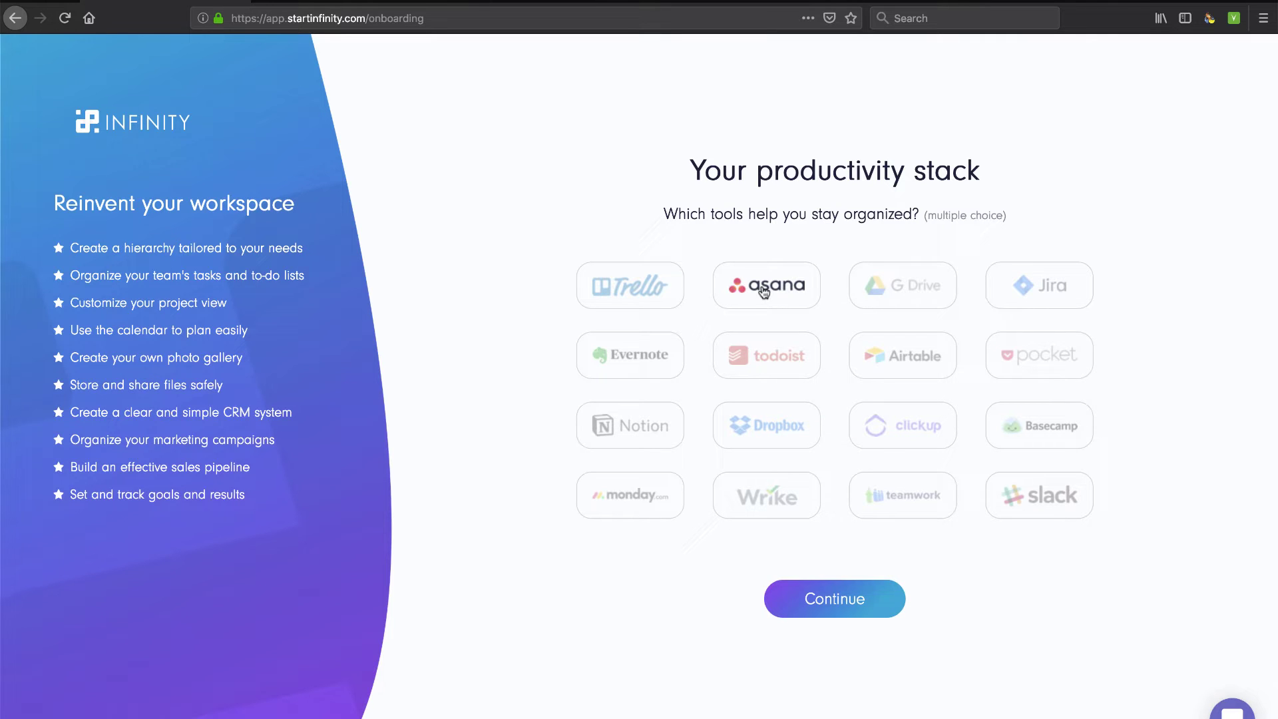
{"action": "left_click", "coordinate": [1010, 504]}
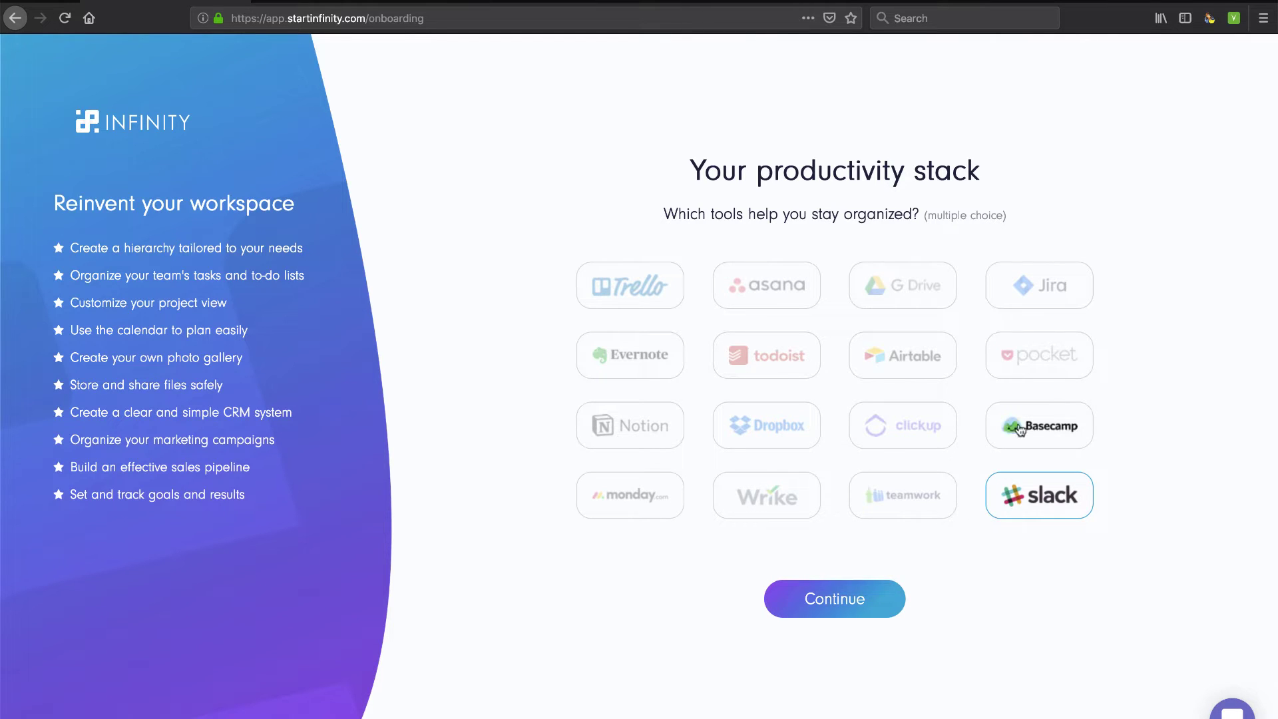
{"action": "left_click", "coordinate": [1029, 374]}
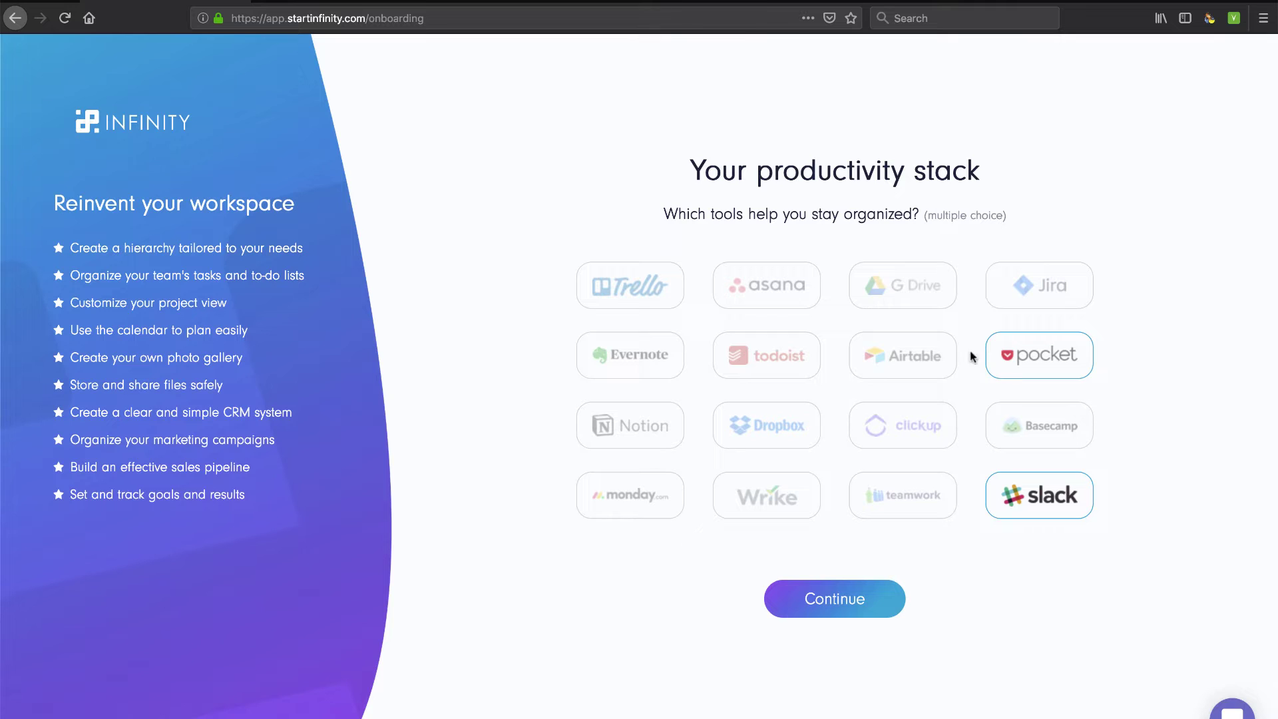
{"action": "left_click", "coordinate": [898, 293]}
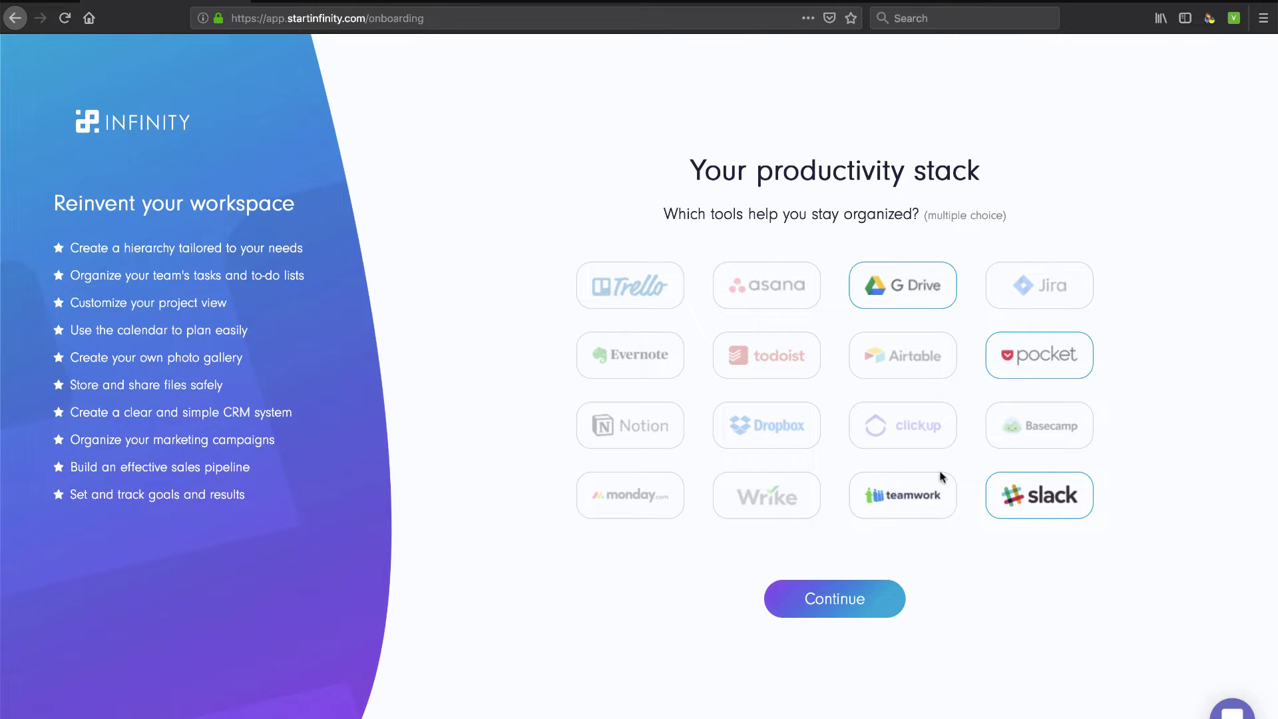
{"action": "left_click", "coordinate": [890, 429]}
{"action": "left_click", "coordinate": [760, 297]}
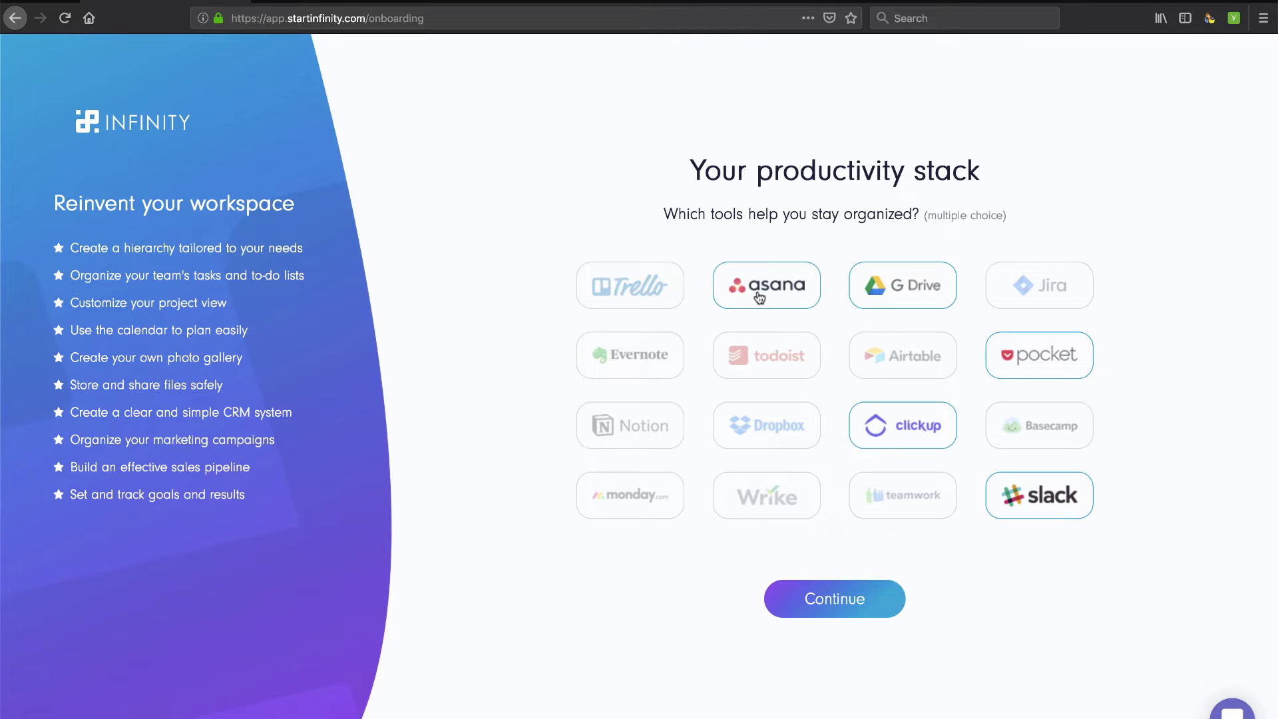
{"action": "left_click", "coordinate": [619, 296]}
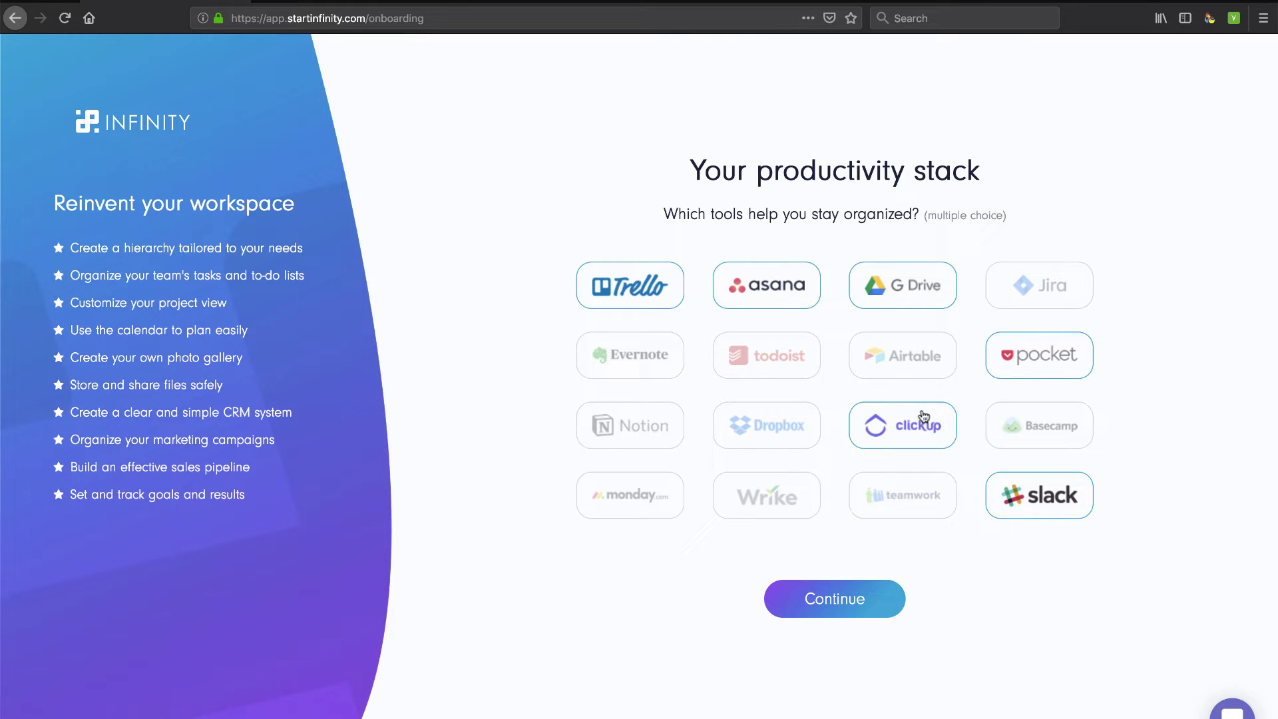
{"action": "left_click", "coordinate": [909, 366]}
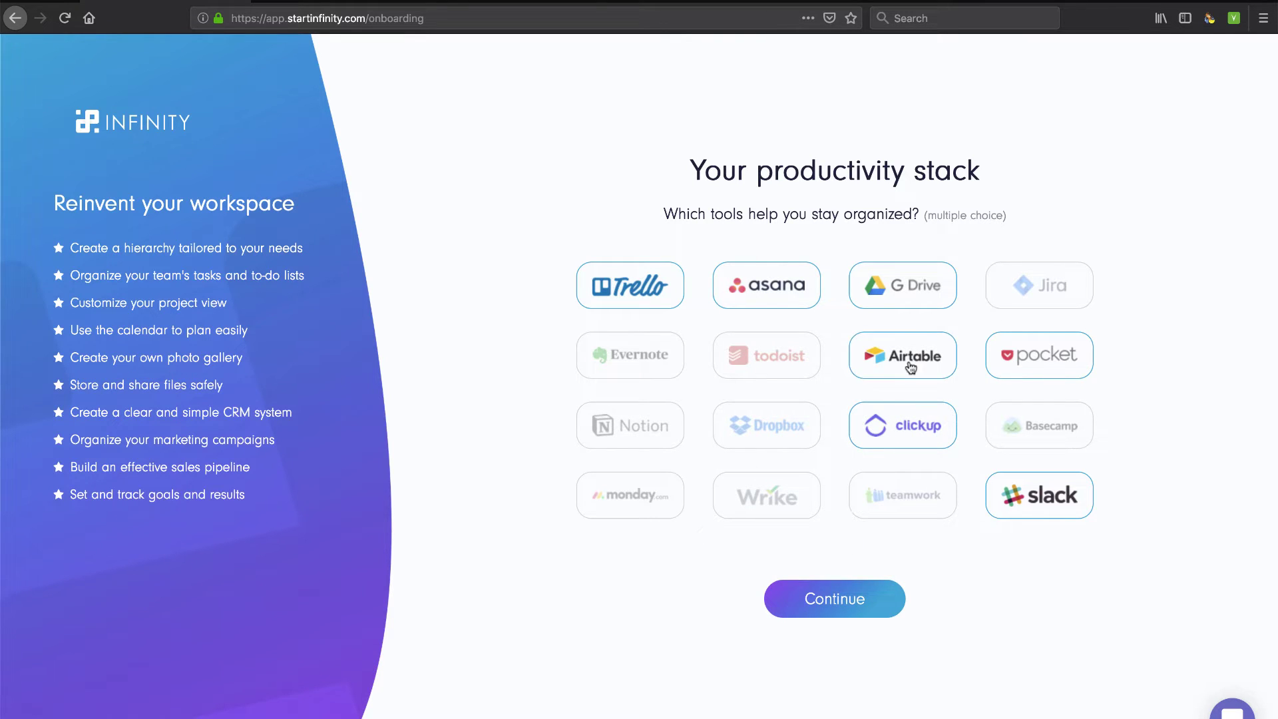
{"action": "left_click", "coordinate": [772, 364]}
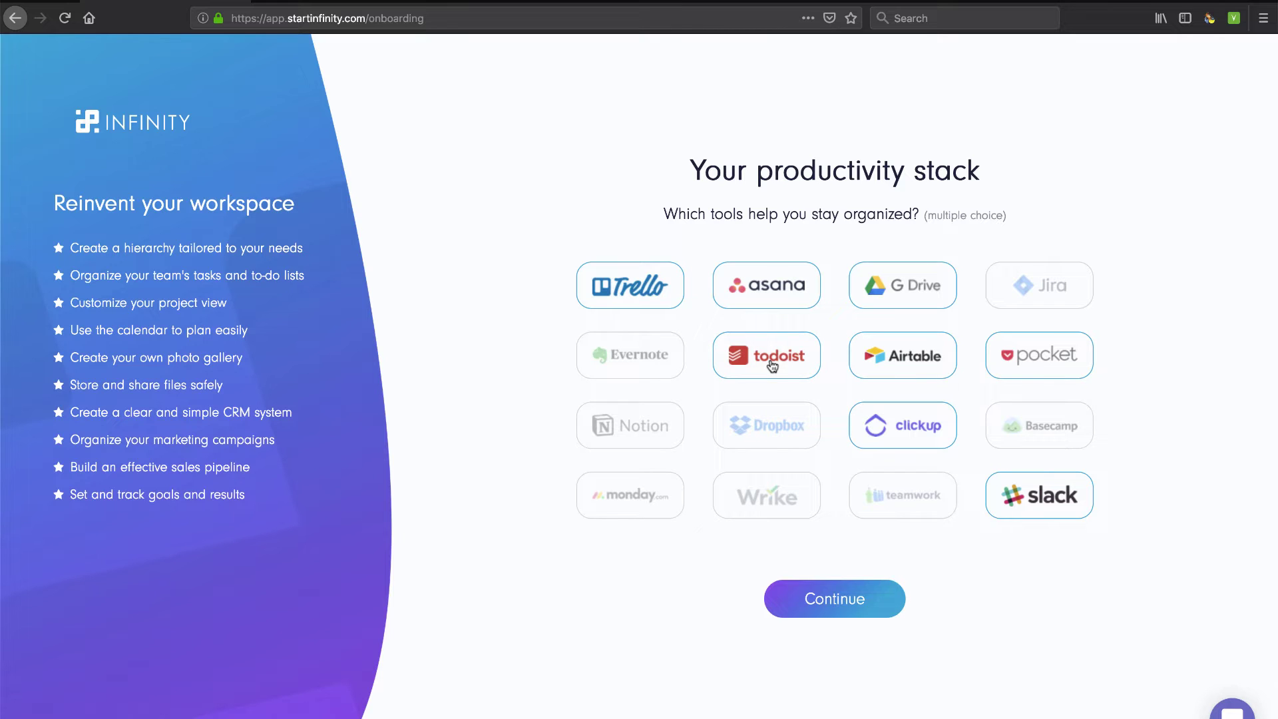
{"action": "left_click", "coordinate": [1037, 440]}
Also select Jira, teamwork, Wrike, Dropbox, Notion, Evernote and monday.com, then continue
{"action": "left_click", "coordinate": [1052, 296]}
{"action": "left_click", "coordinate": [888, 507]}
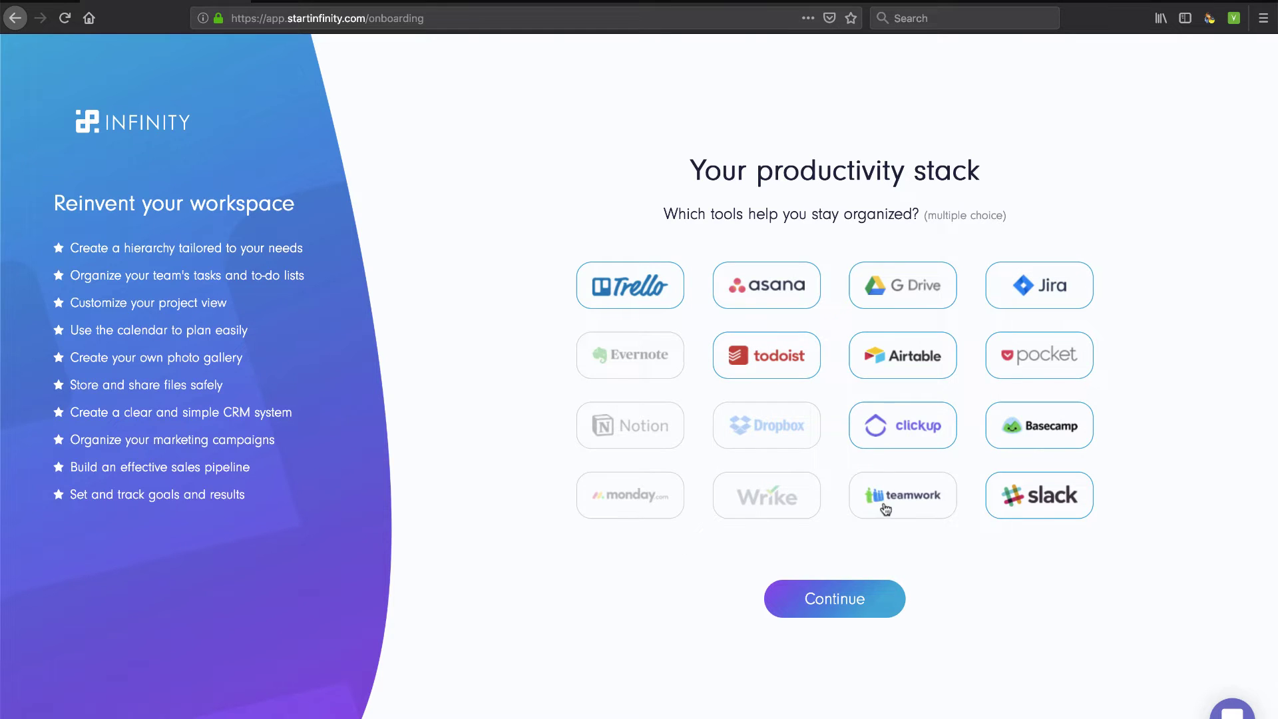
{"action": "left_click", "coordinate": [796, 514]}
{"action": "left_click", "coordinate": [775, 441]}
{"action": "left_click", "coordinate": [647, 437]}
{"action": "left_click", "coordinate": [641, 374]}
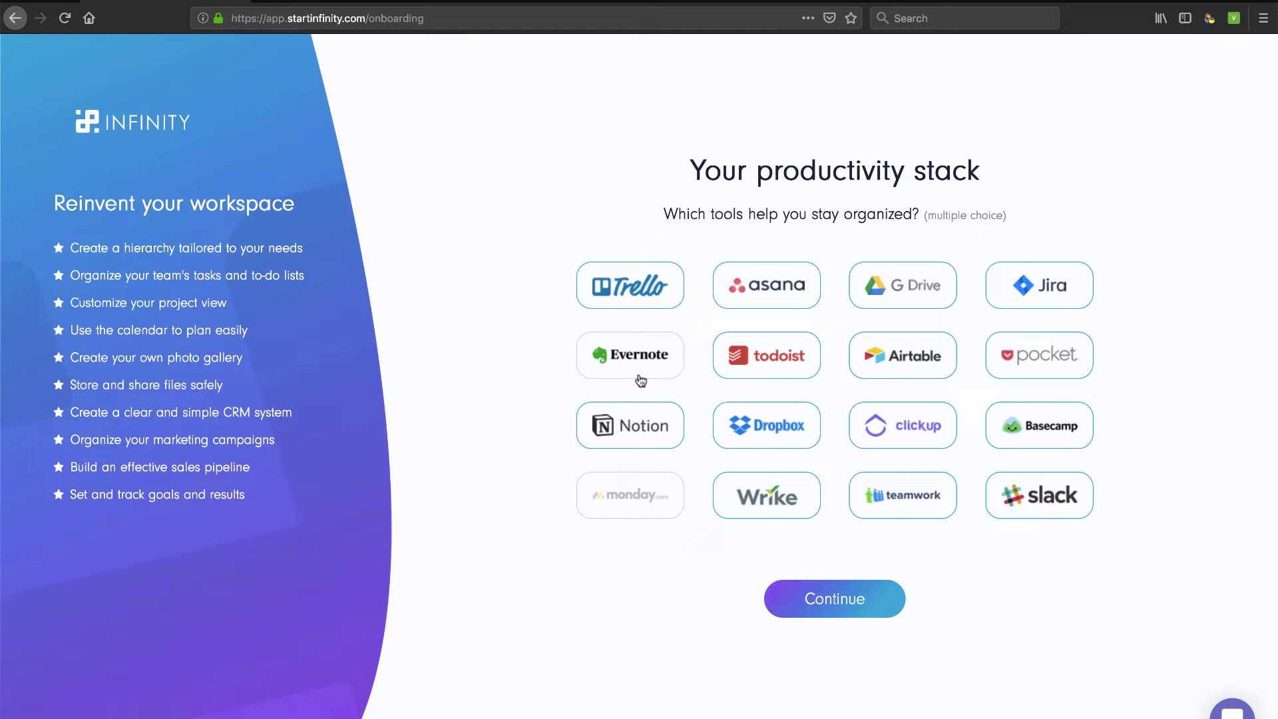
{"action": "left_click", "coordinate": [642, 514]}
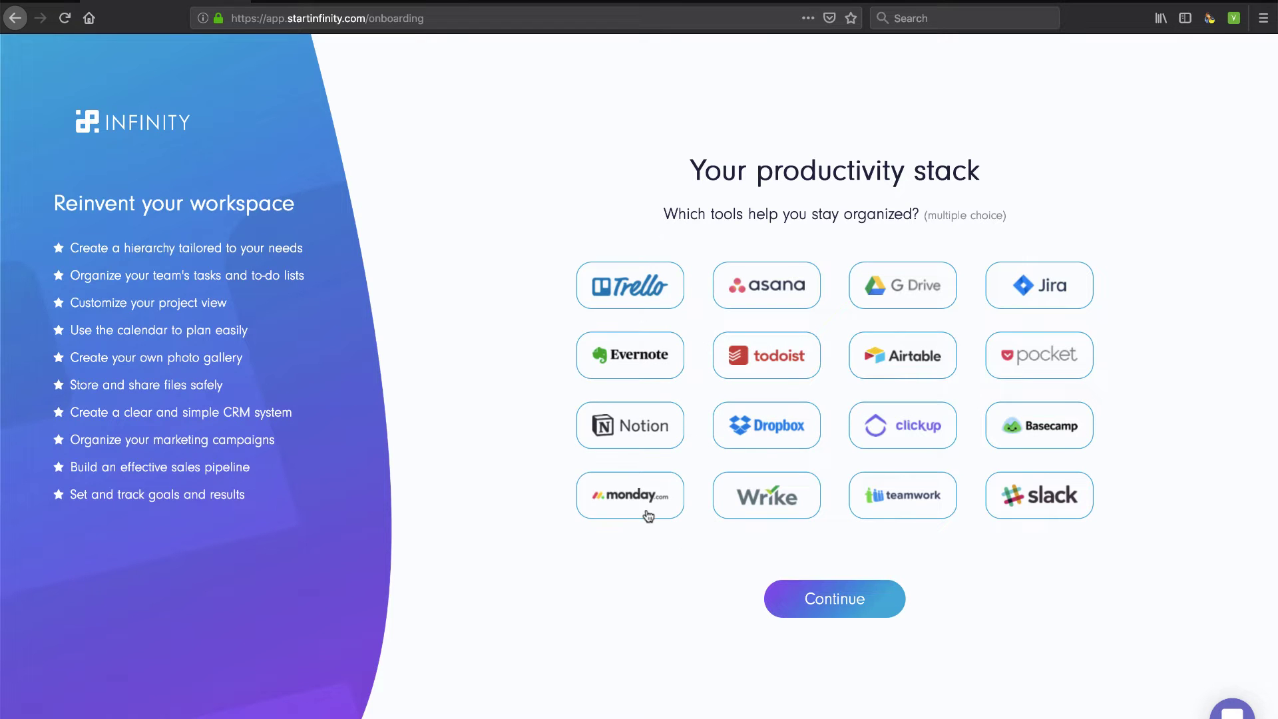
{"action": "left_click", "coordinate": [840, 602]}
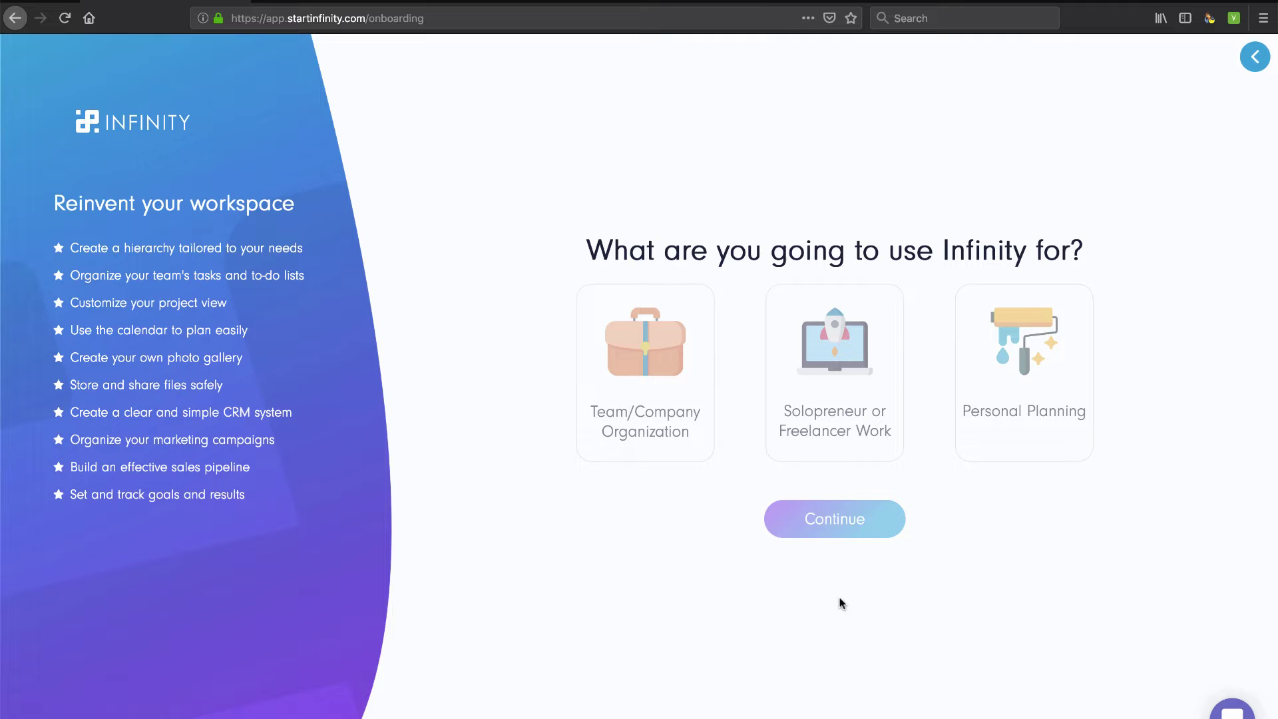
Set the intended use to Solopreneur or Freelancer Work
{"action": "left_click", "coordinate": [663, 412]}
{"action": "left_click", "coordinate": [838, 353]}
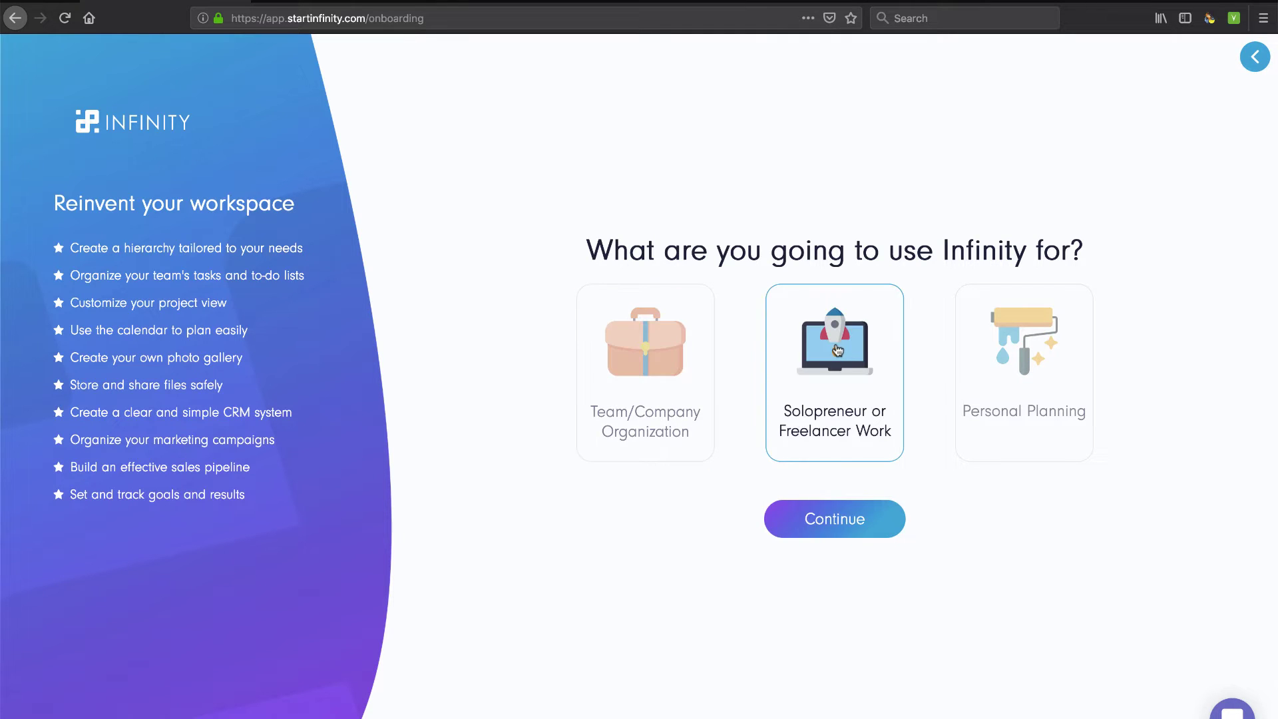
{"action": "left_click", "coordinate": [830, 528]}
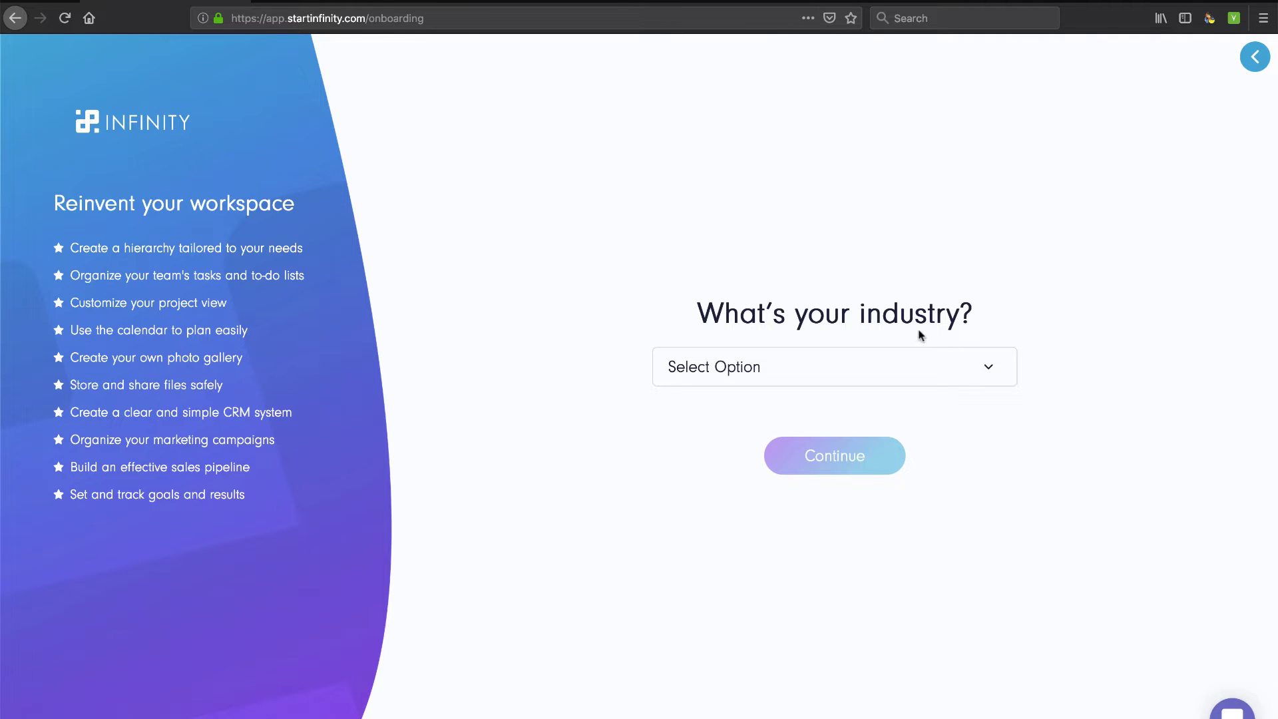
Choose Technology as the industry
{"action": "left_click", "coordinate": [988, 368]}
{"action": "scroll", "coordinate": [803, 558], "scroll_direction": "down", "scroll_amount": 5}
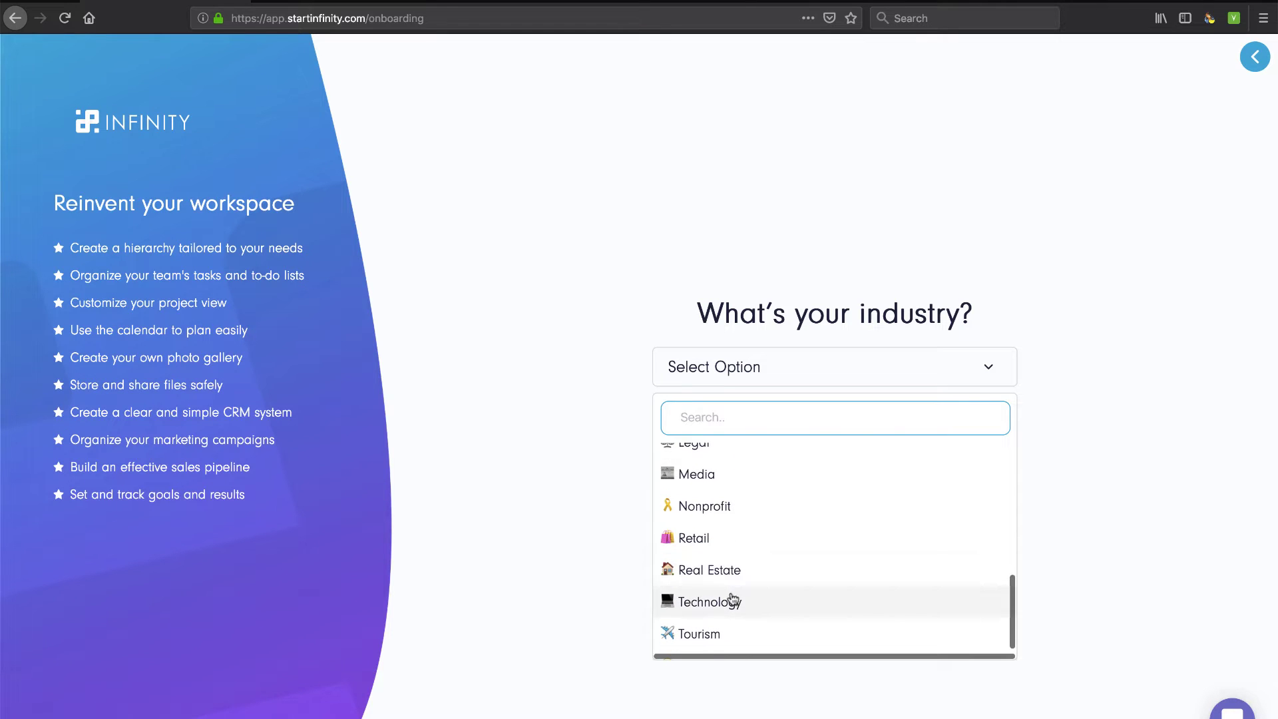
{"action": "left_click", "coordinate": [737, 602]}
{"action": "left_click", "coordinate": [1005, 369]}
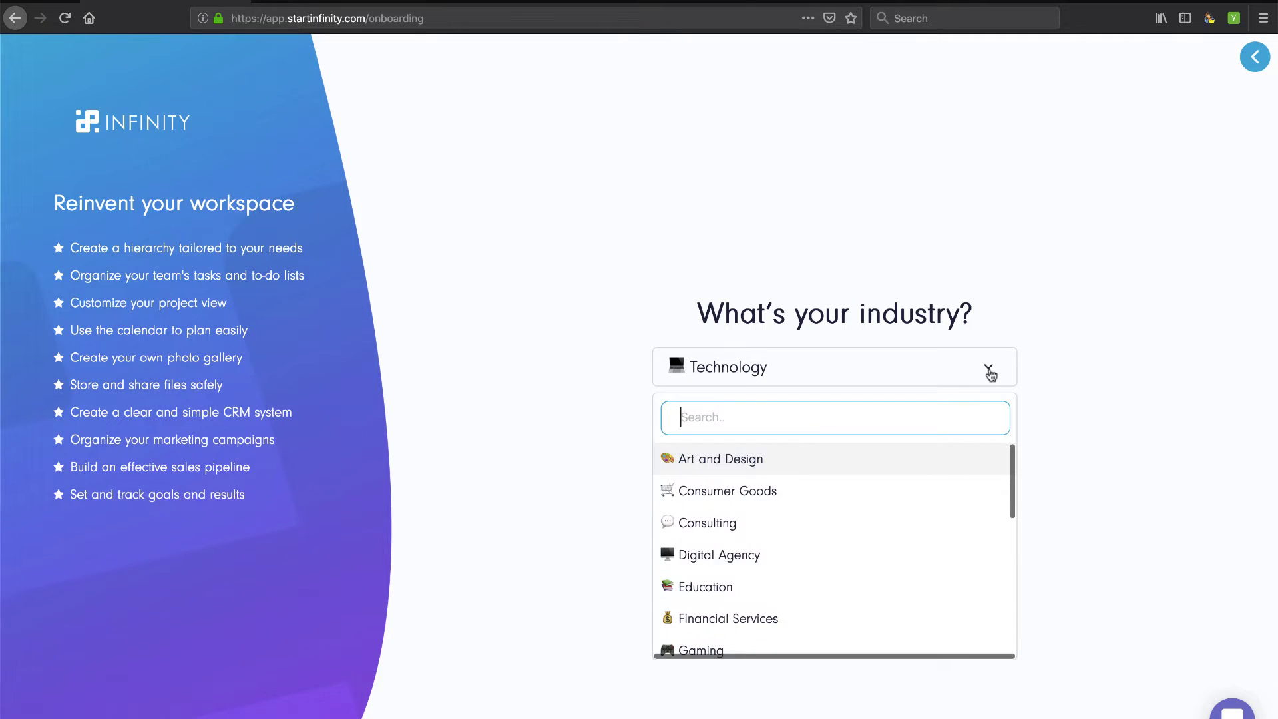
{"action": "scroll", "coordinate": [675, 619], "scroll_direction": "down", "scroll_amount": 5}
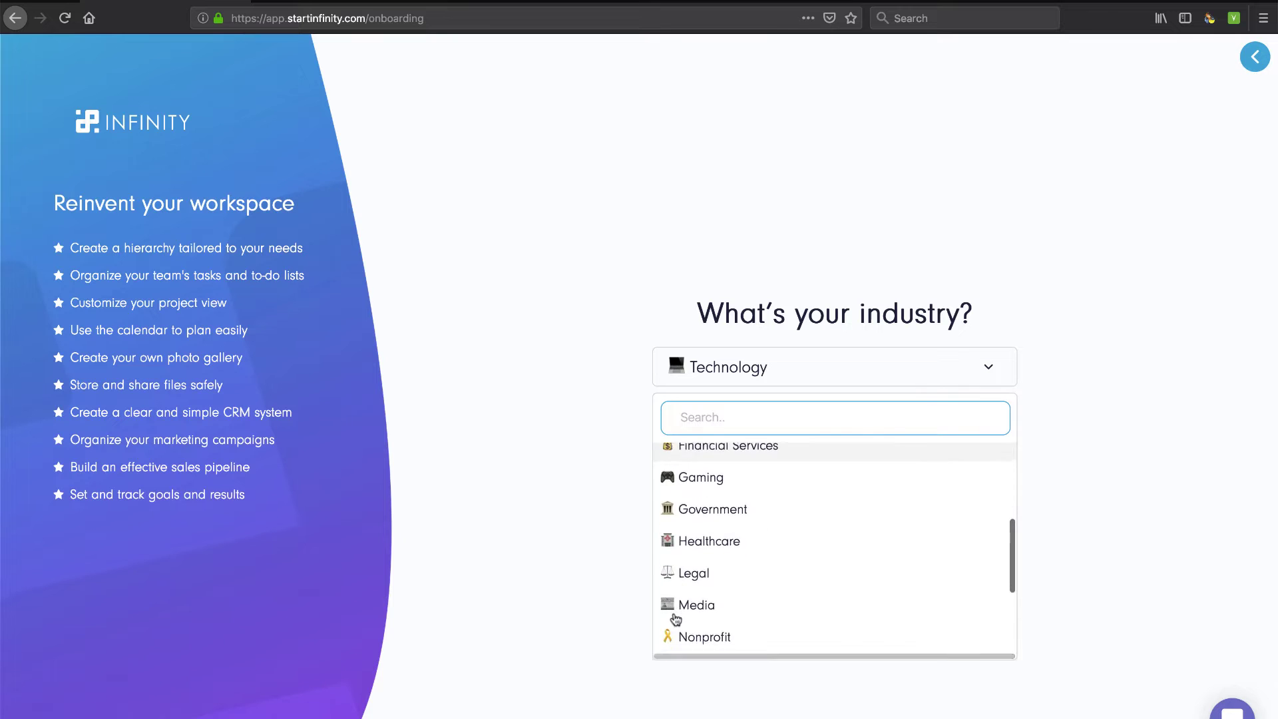
{"action": "left_click", "coordinate": [697, 587]}
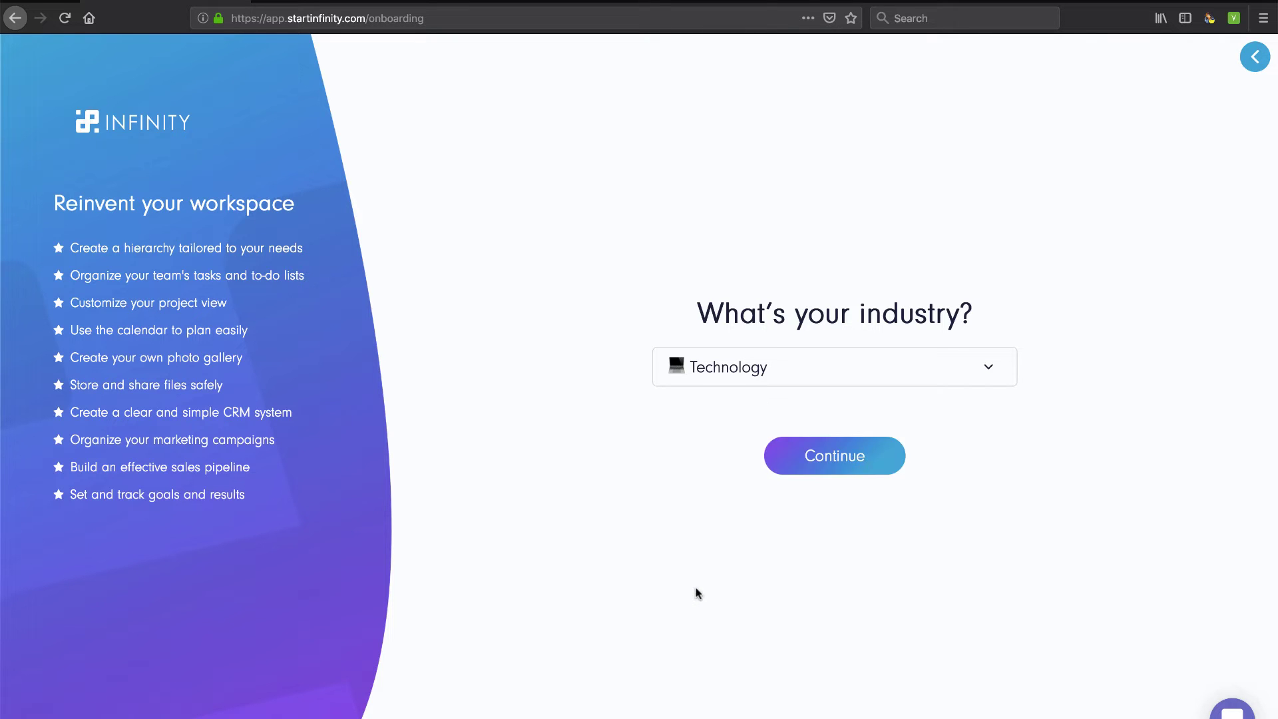
{"action": "left_click", "coordinate": [834, 453]}
Choose Business Owner as the field of work
{"action": "left_click", "coordinate": [902, 374]}
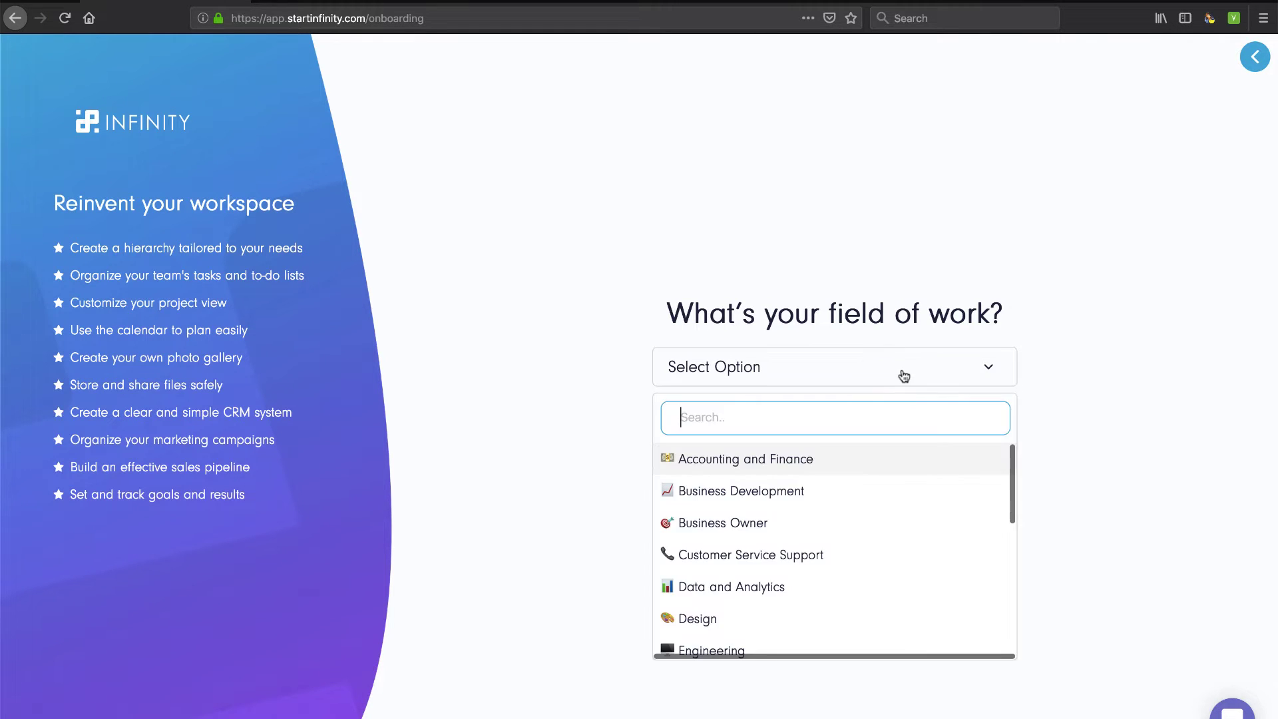
{"action": "left_click", "coordinate": [748, 526]}
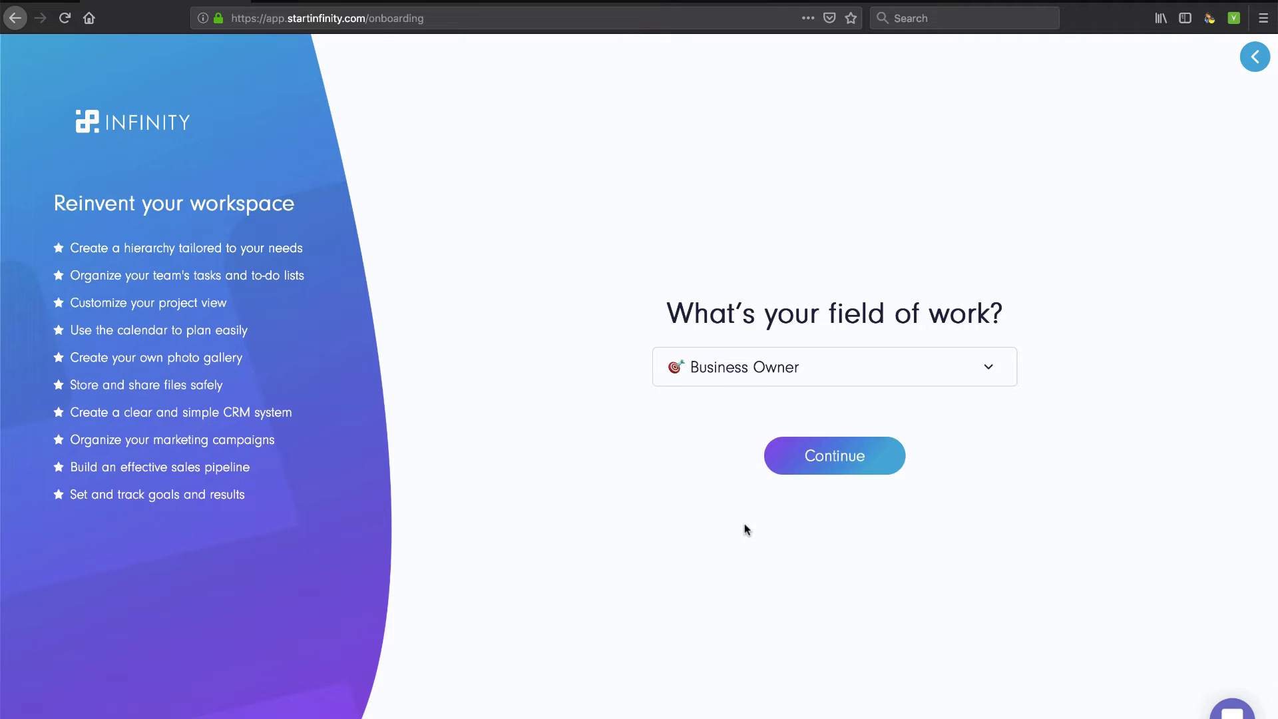
{"action": "left_click", "coordinate": [828, 462]}
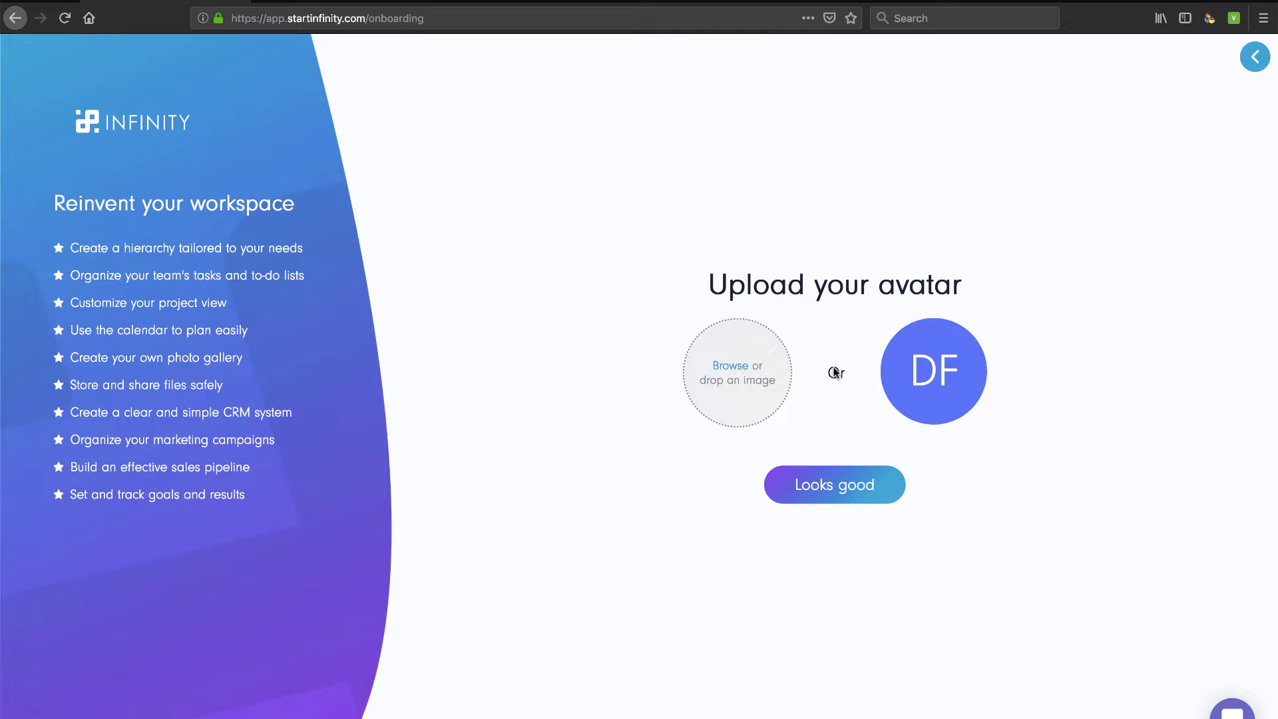
Keep the initials avatar, name the workspace 'Tech Smart' and accept the generated logo
{"action": "left_click", "coordinate": [838, 484]}
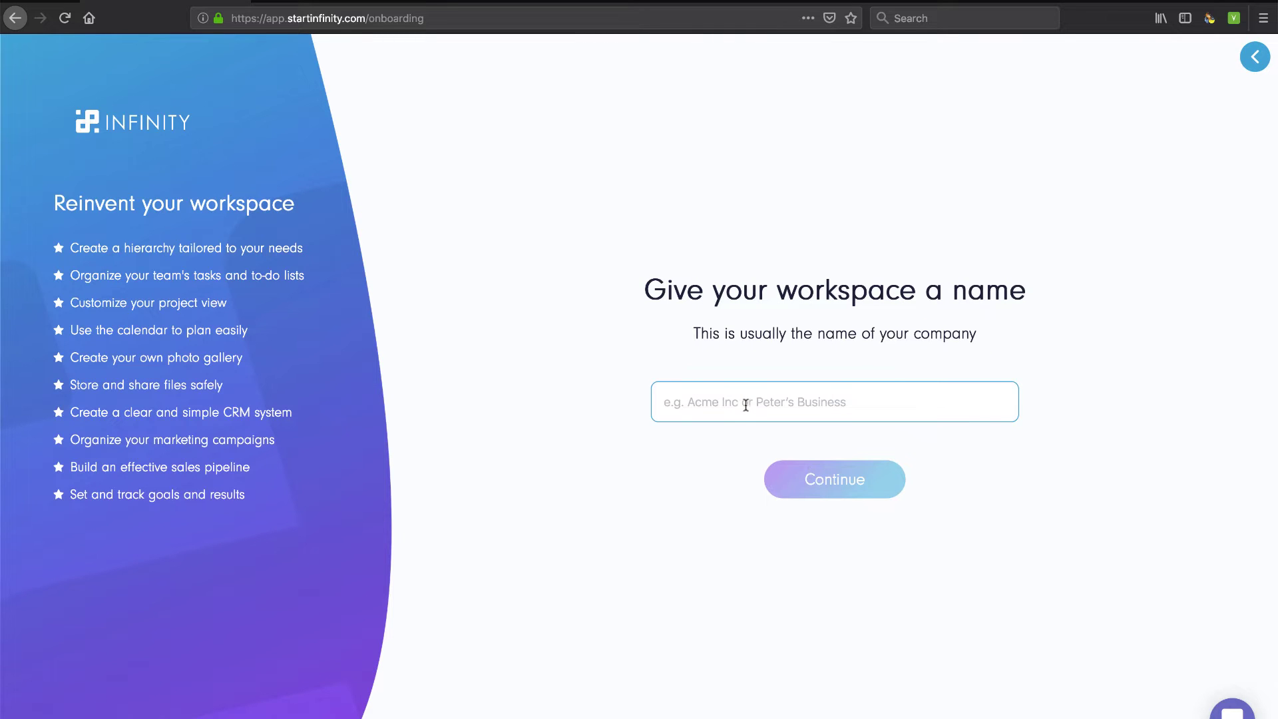
{"action": "type", "text": "Tech Smart"}
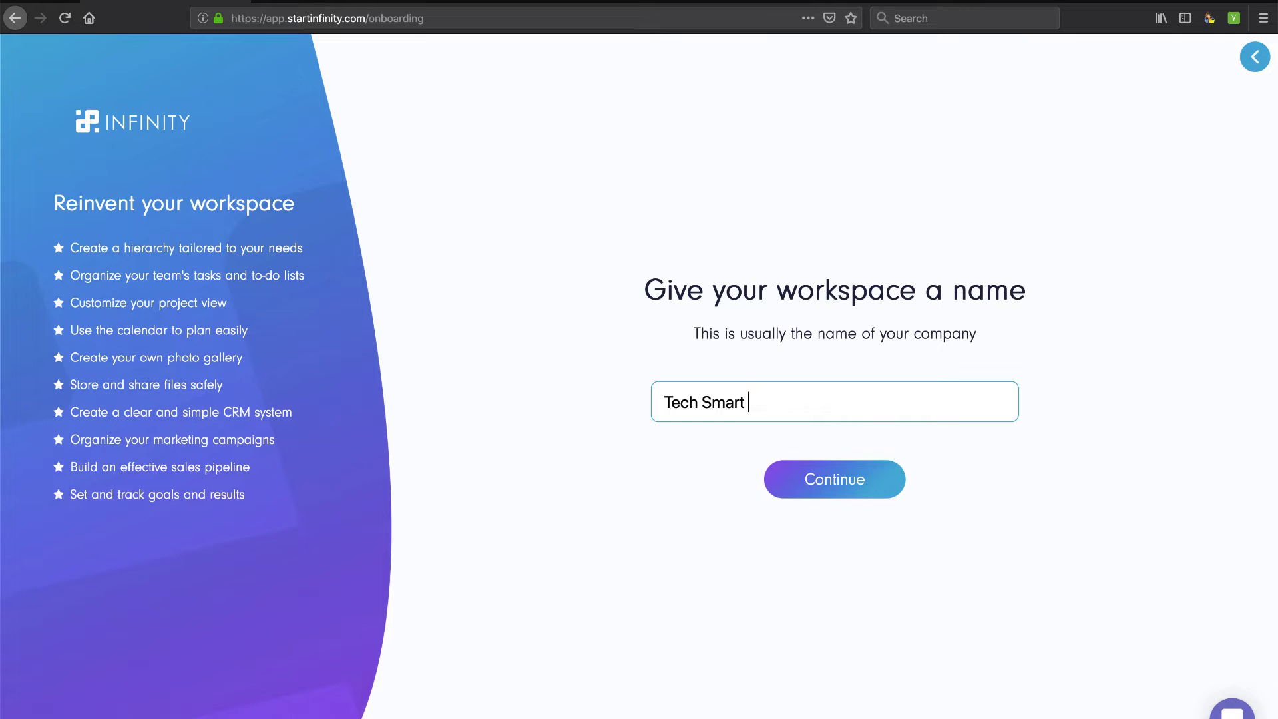
{"action": "type", "text": " Boss"}
{"action": "left_click", "coordinate": [819, 481]}
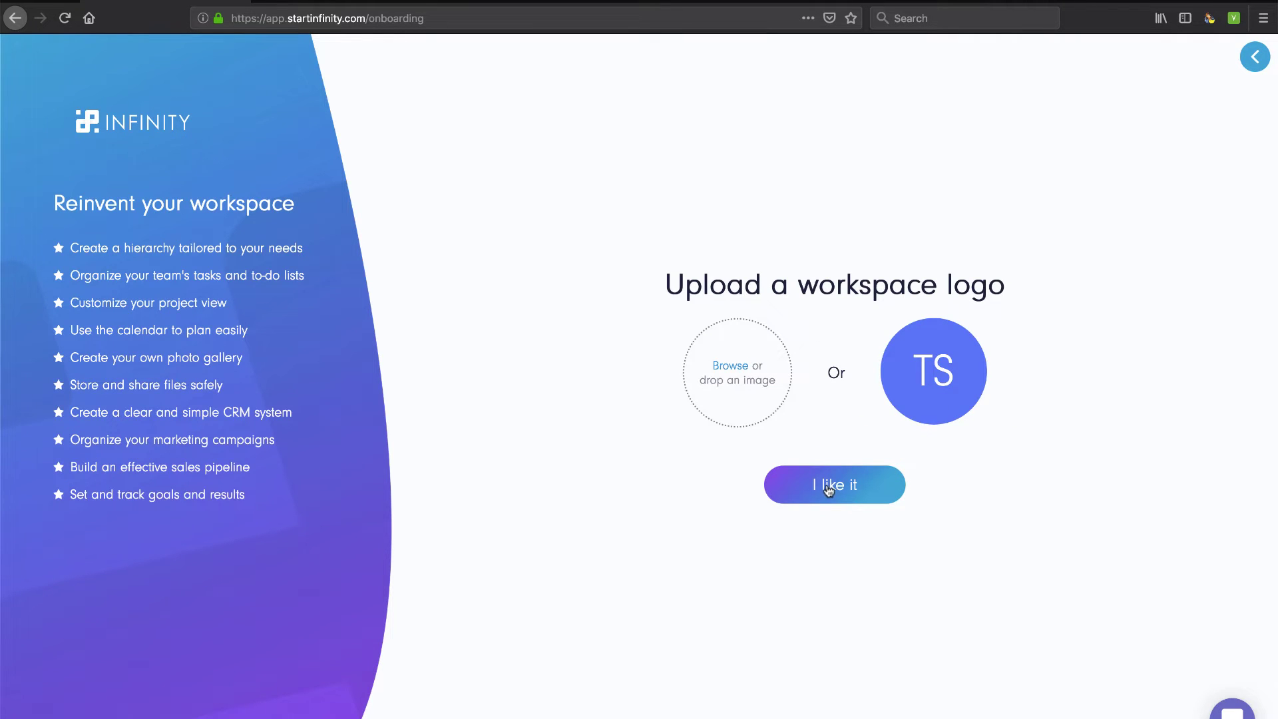
{"action": "left_click", "coordinate": [828, 489]}
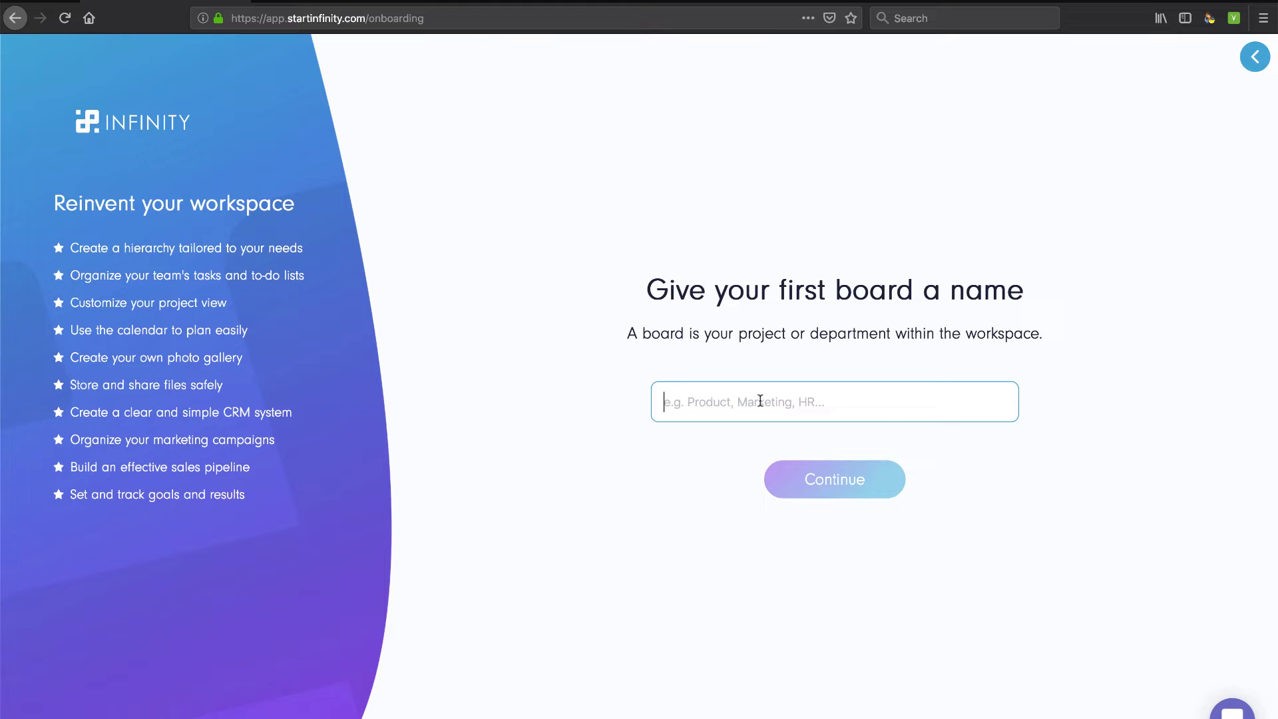
Name the first board 'To Do List' and give it a red colour
{"action": "type", "text": "To Do List"}
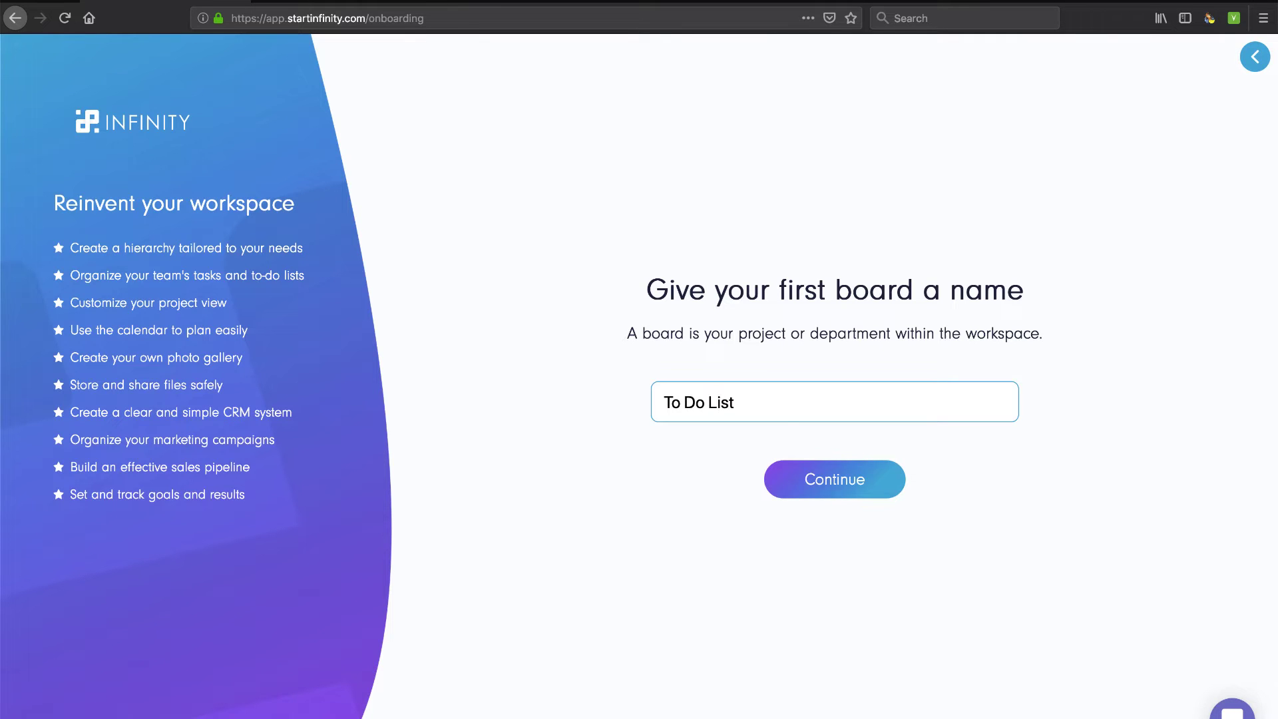
{"action": "left_click", "coordinate": [840, 467]}
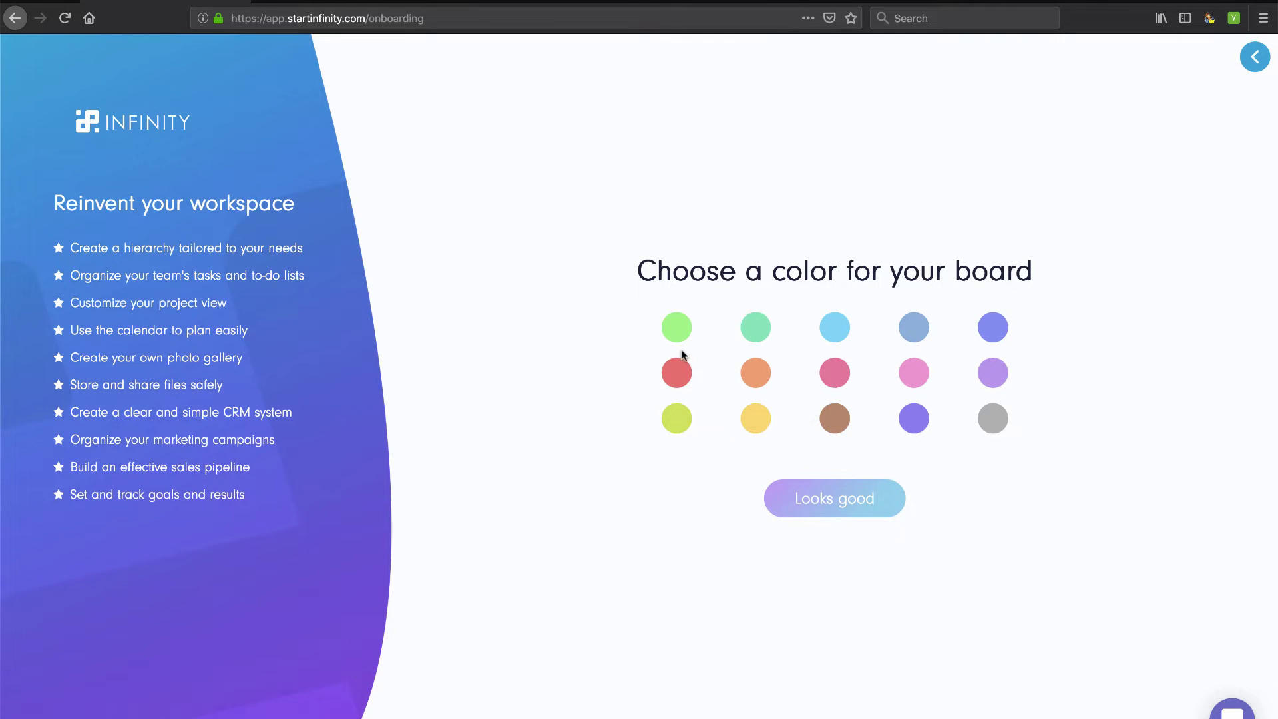
{"action": "left_click", "coordinate": [677, 373]}
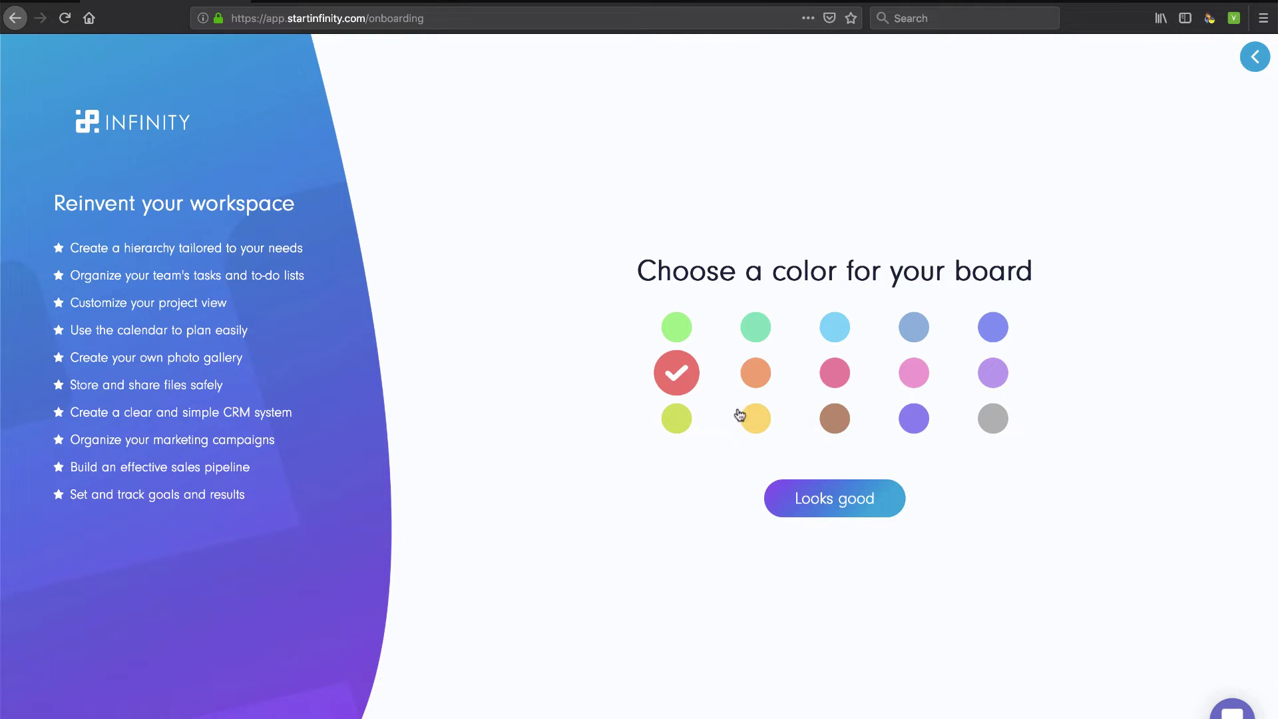
{"action": "left_click", "coordinate": [830, 500]}
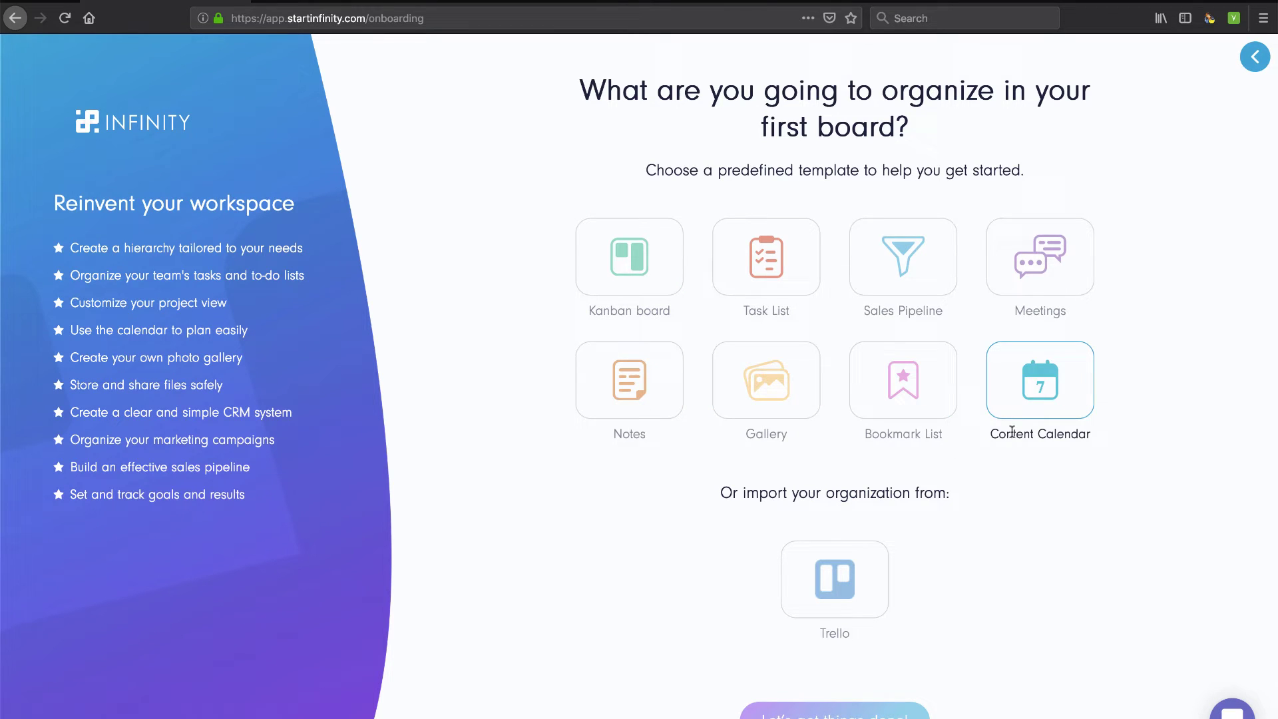
Build the workspace from the Task List template
{"action": "left_click", "coordinate": [793, 289]}
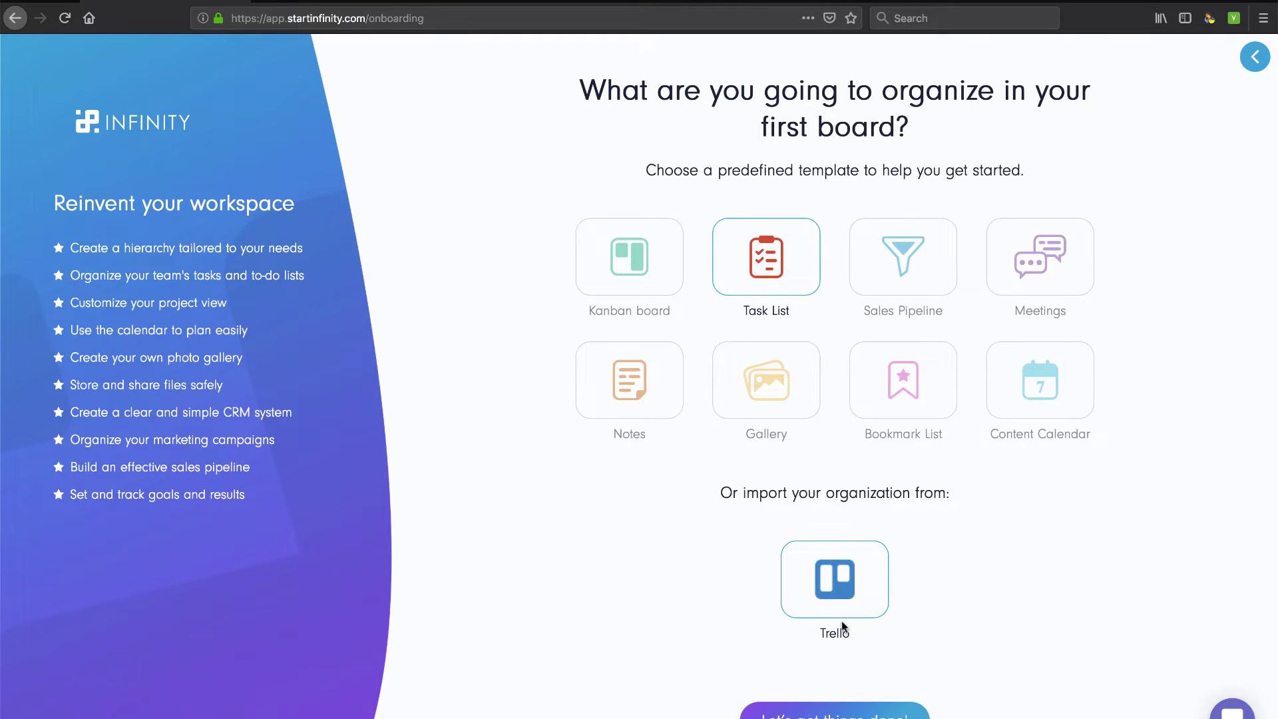
{"action": "left_click", "coordinate": [842, 713]}
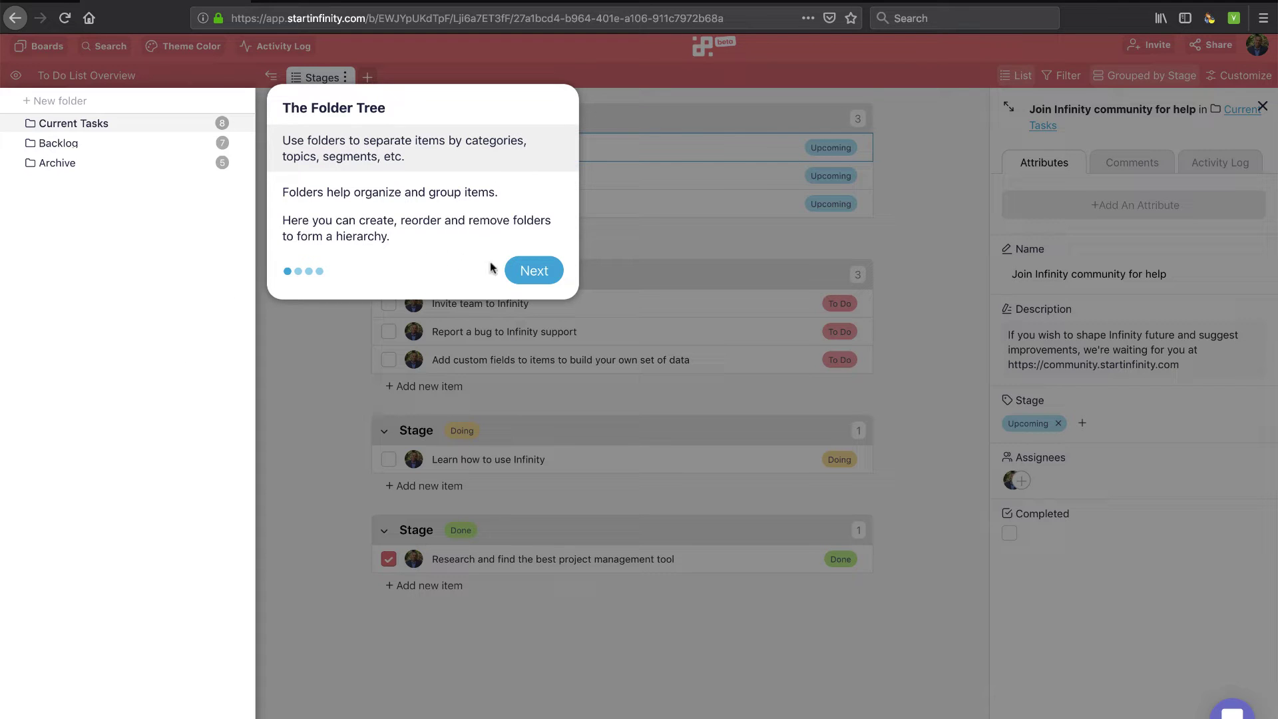
Step through the Folder Tree, Customize Views and Mighty Item tips, then close Custom Fields
{"action": "left_click", "coordinate": [536, 270]}
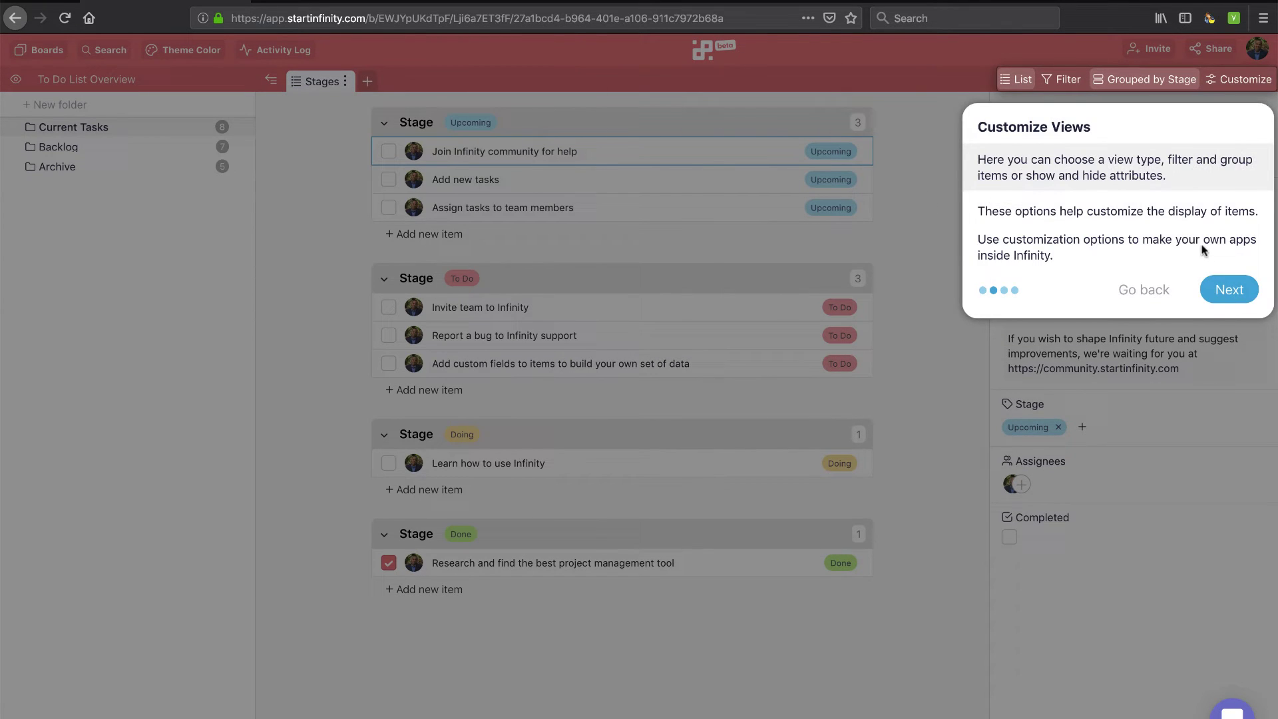
{"action": "left_click", "coordinate": [1222, 287]}
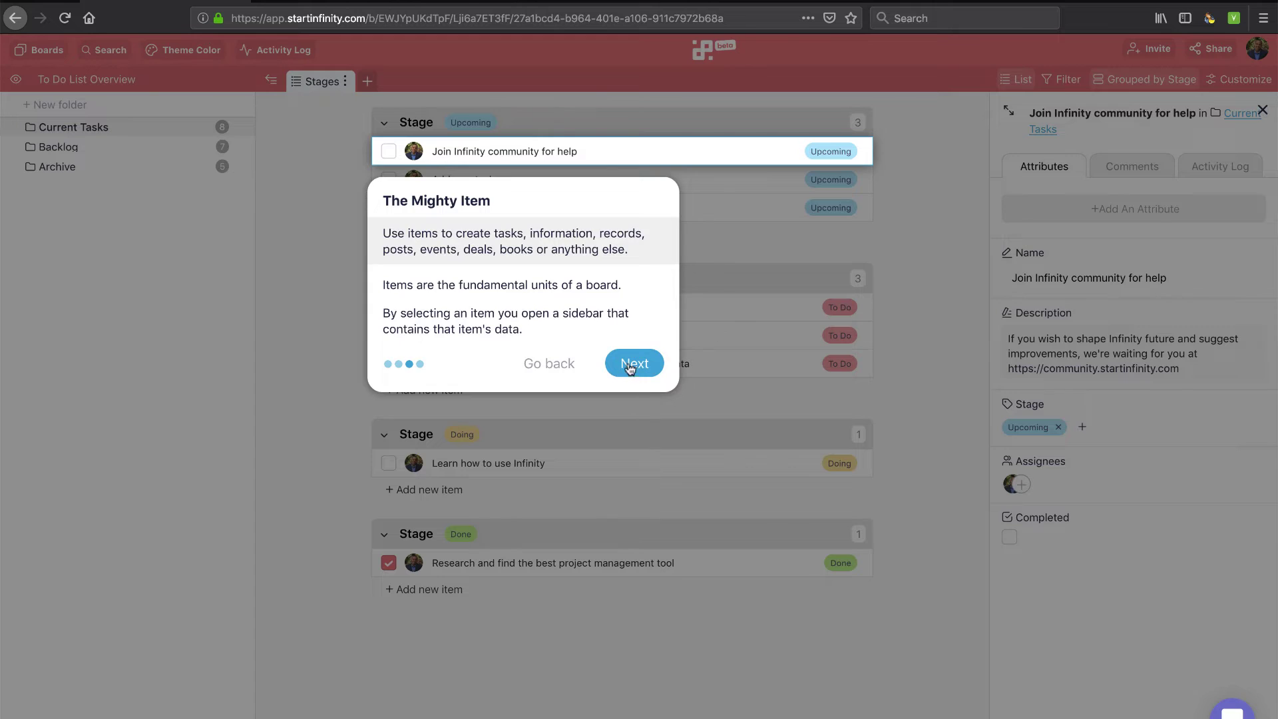
{"action": "left_click", "coordinate": [629, 365]}
{"action": "left_click", "coordinate": [739, 484]}
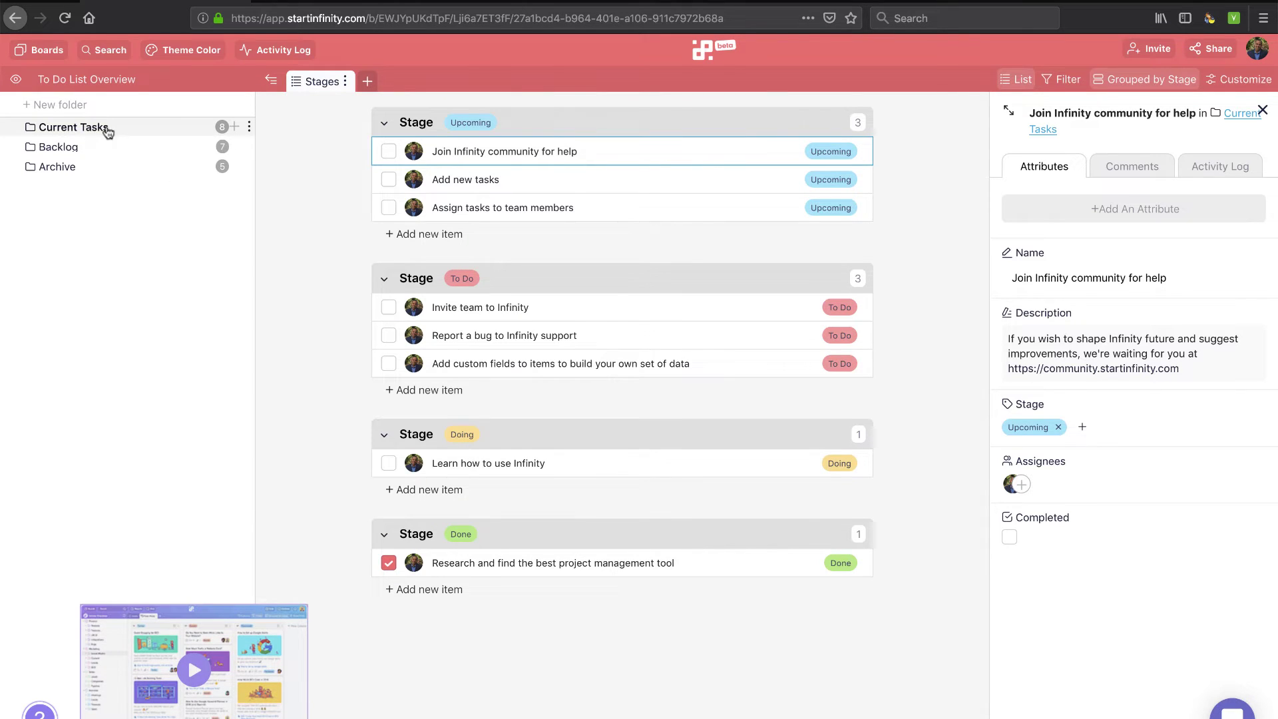
{"action": "left_click", "coordinate": [58, 150]}
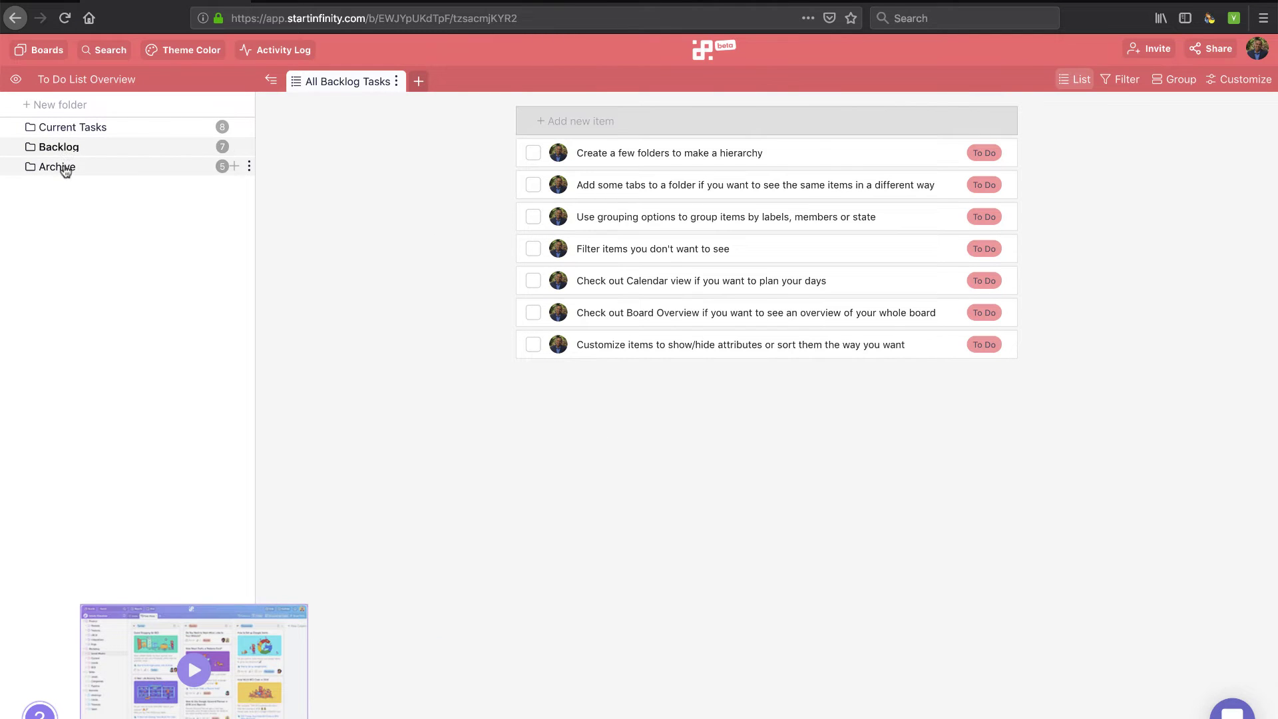
{"action": "left_click", "coordinate": [69, 128]}
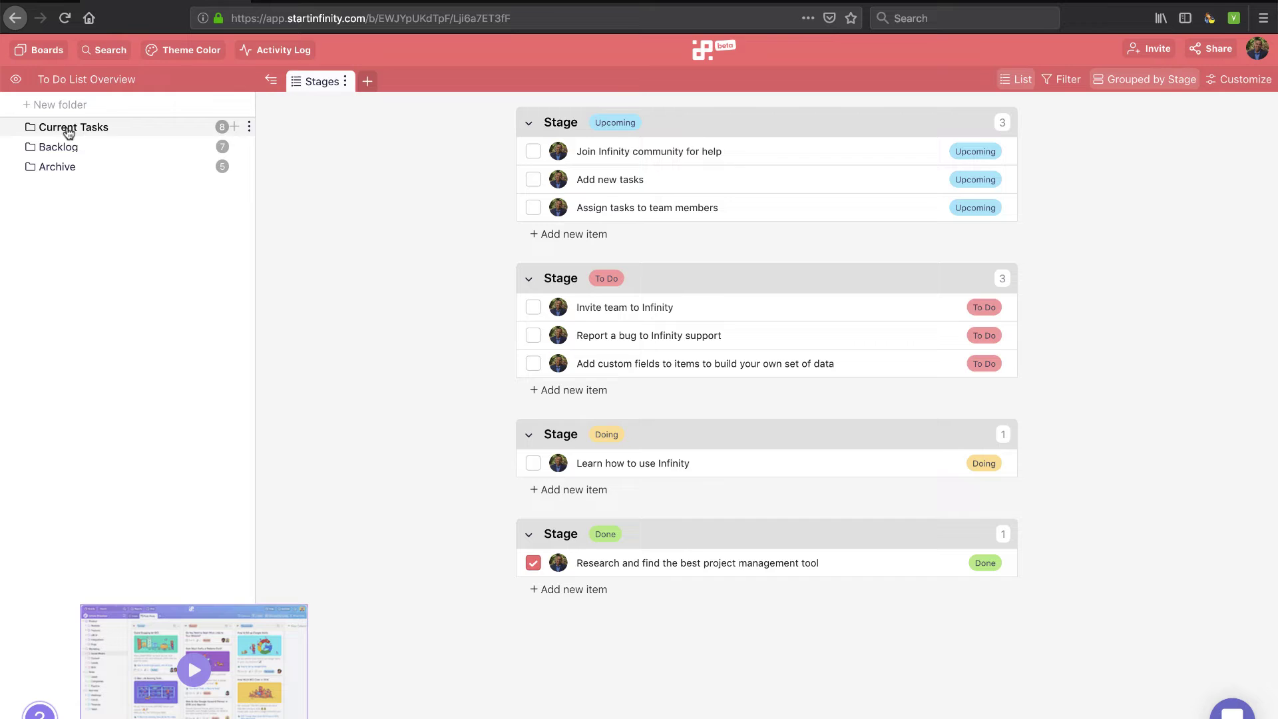
{"action": "left_click", "coordinate": [59, 169]}
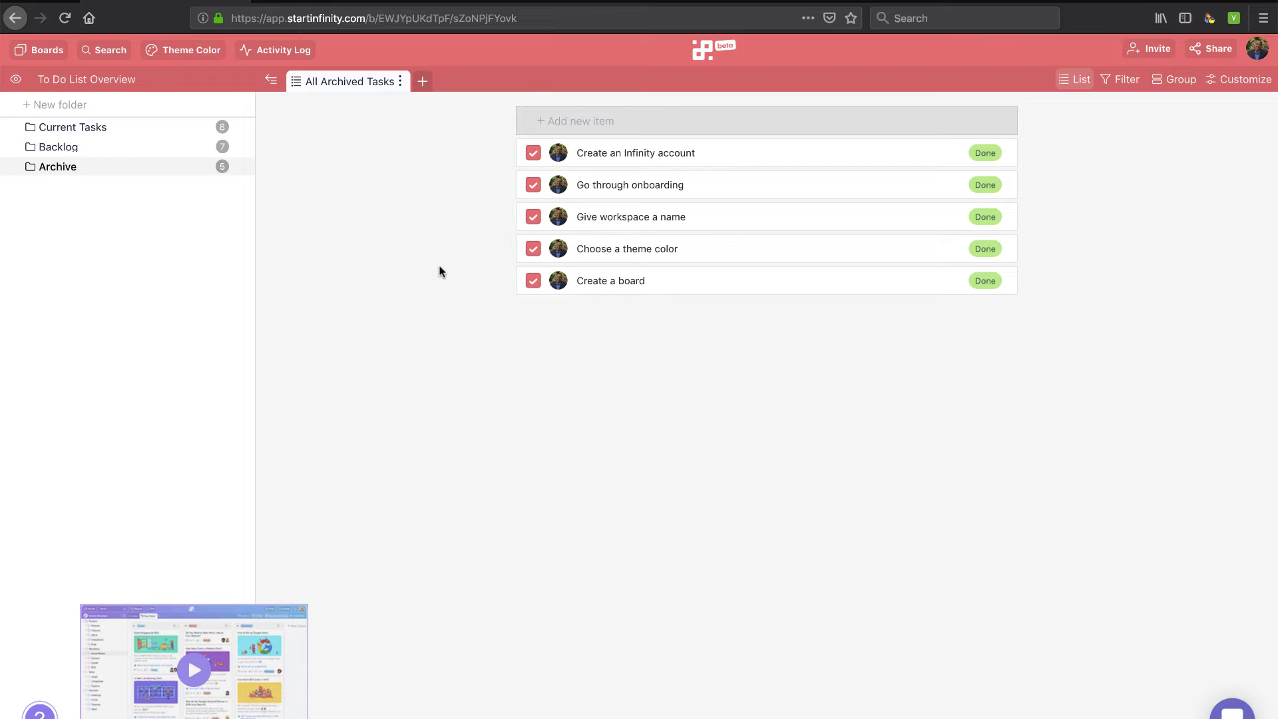
{"action": "left_click", "coordinate": [639, 153]}
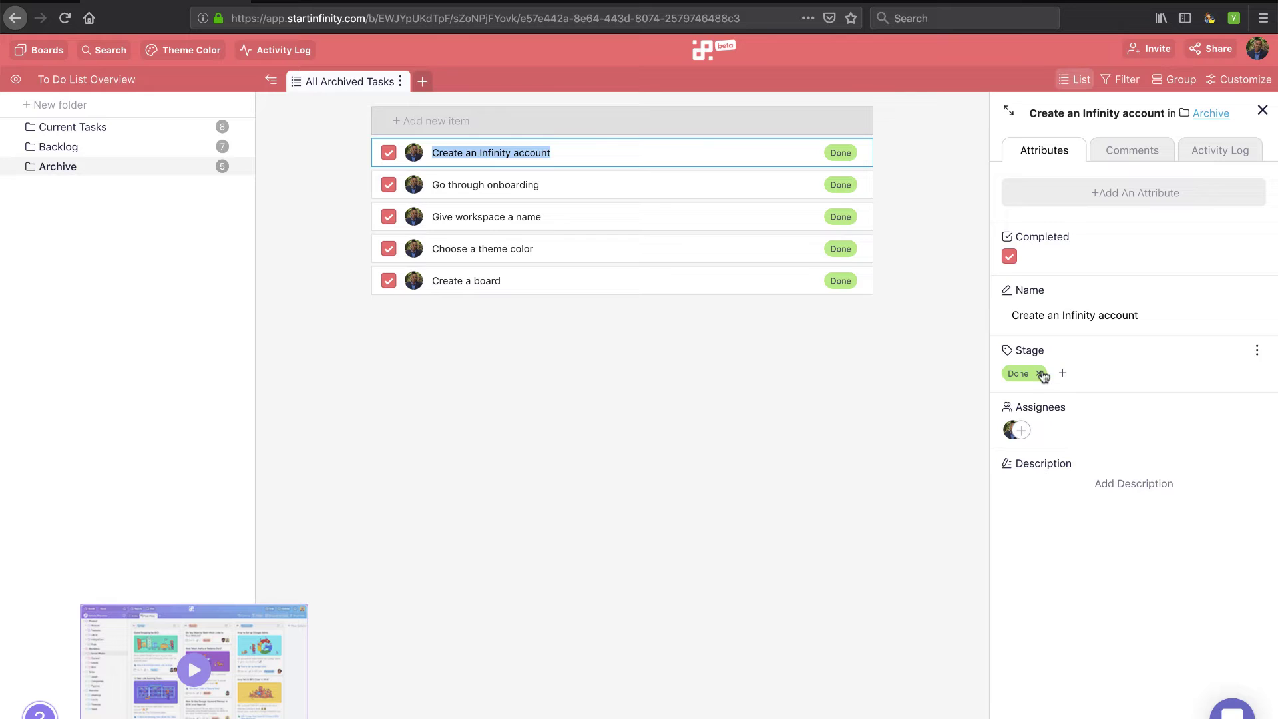
{"action": "left_click", "coordinate": [1131, 153]}
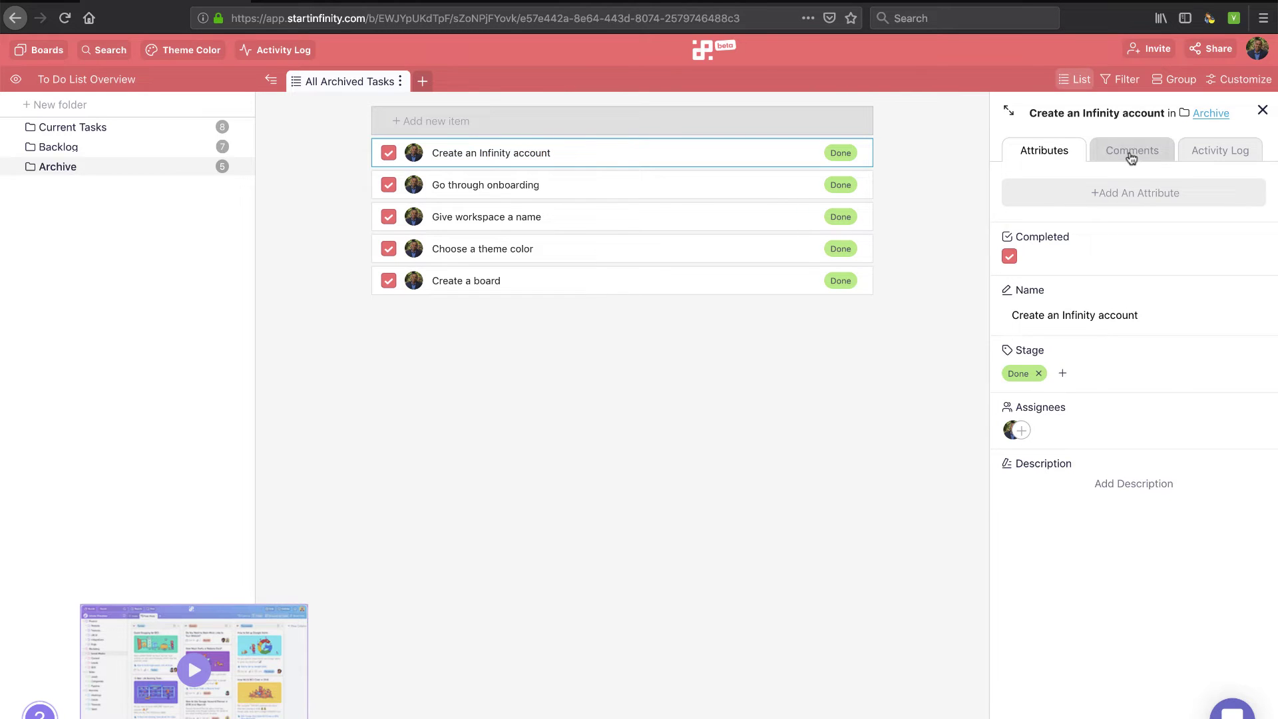
{"action": "left_click", "coordinate": [1191, 155]}
{"action": "left_click", "coordinate": [1132, 151]}
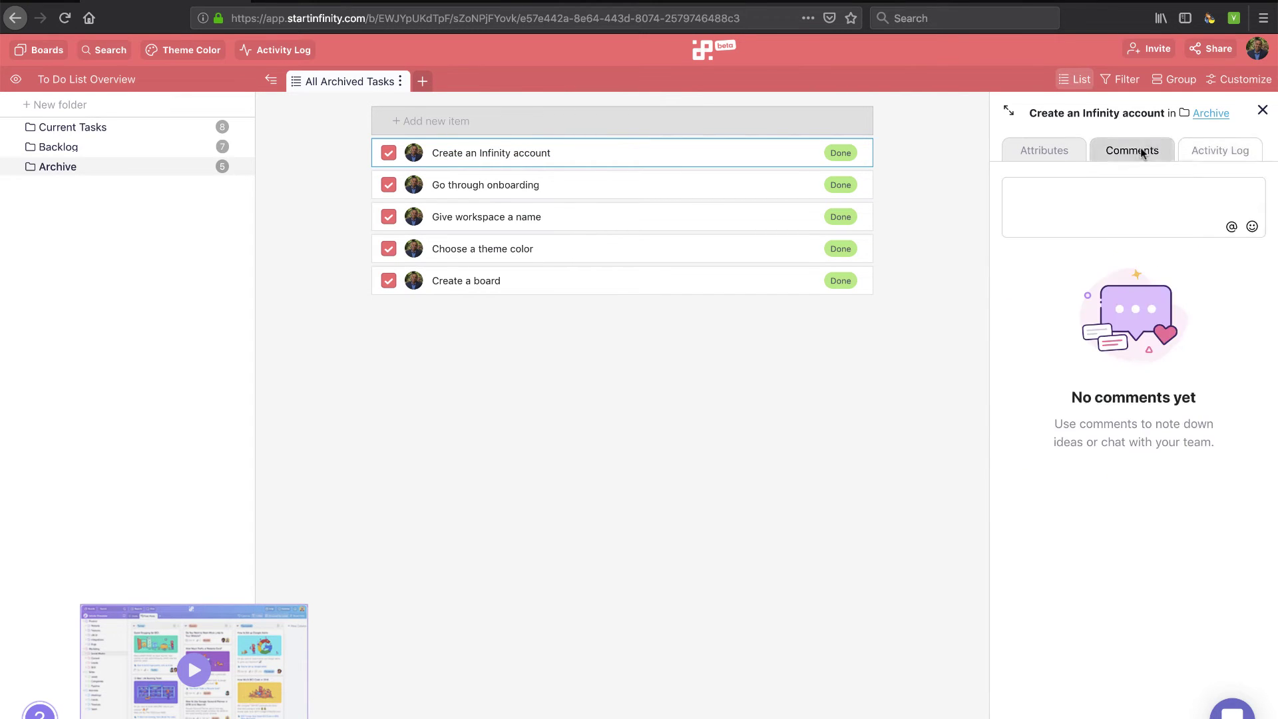
{"action": "left_click", "coordinate": [1050, 160]}
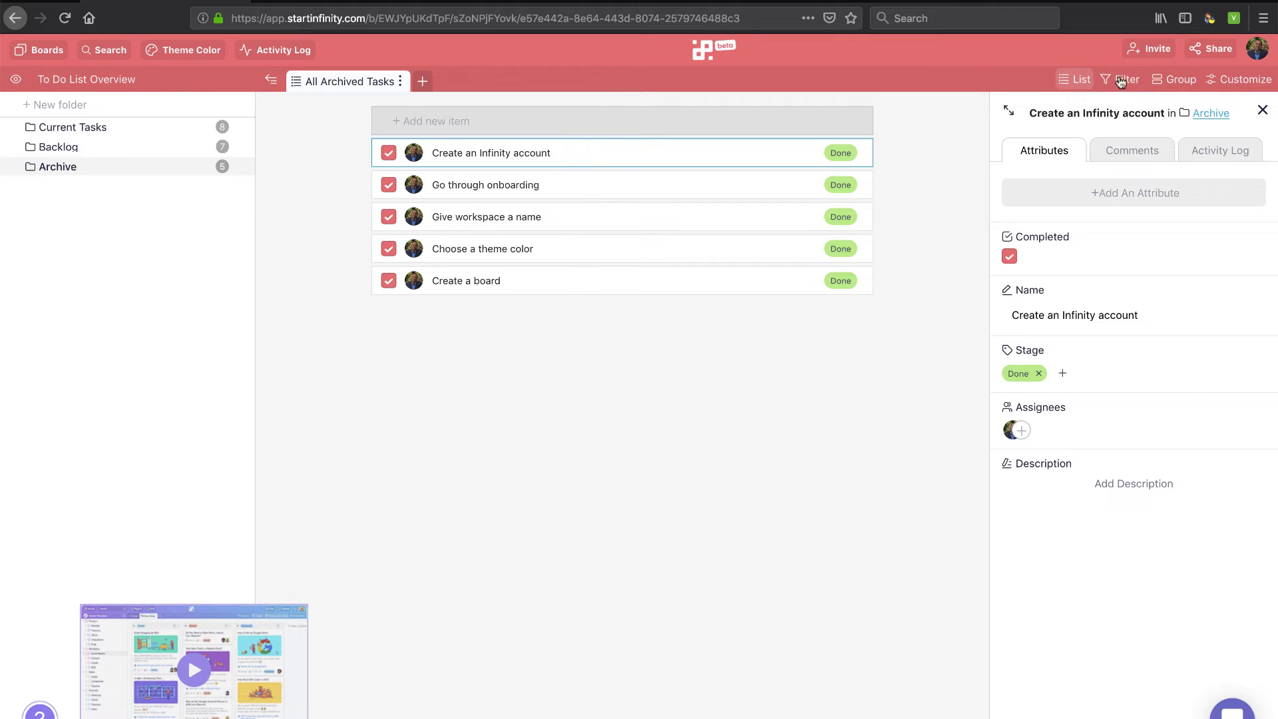
{"action": "left_click", "coordinate": [1263, 111]}
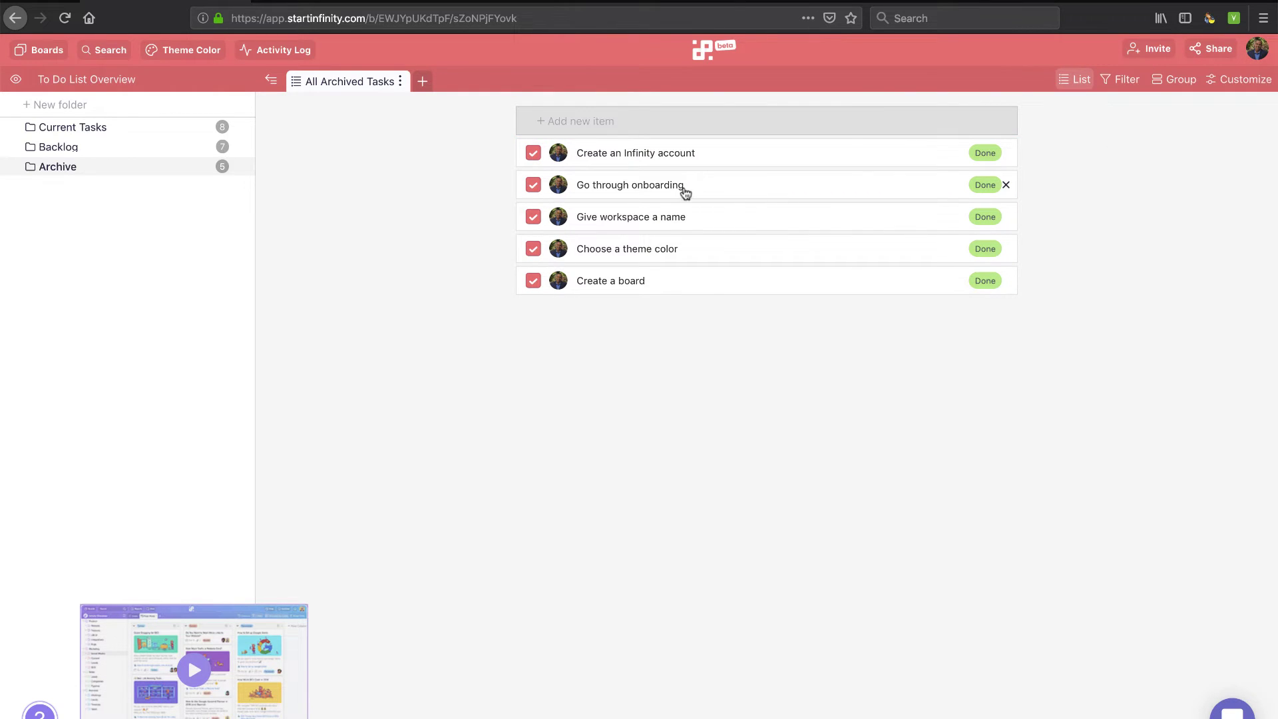
{"action": "left_click", "coordinate": [685, 192]}
{"action": "left_click", "coordinate": [1264, 112]}
{"action": "left_click", "coordinate": [111, 128]}
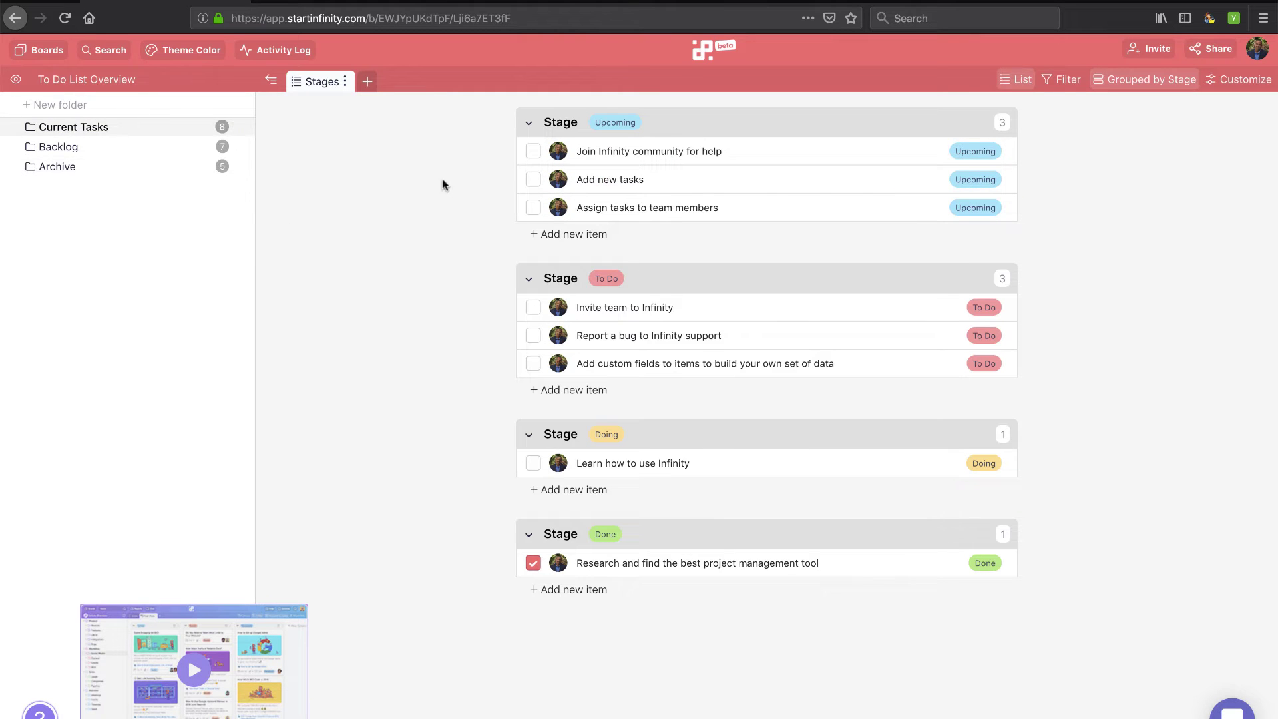
Add a columns view grouped by Stage to the Archive folder
{"action": "left_click", "coordinate": [367, 83]}
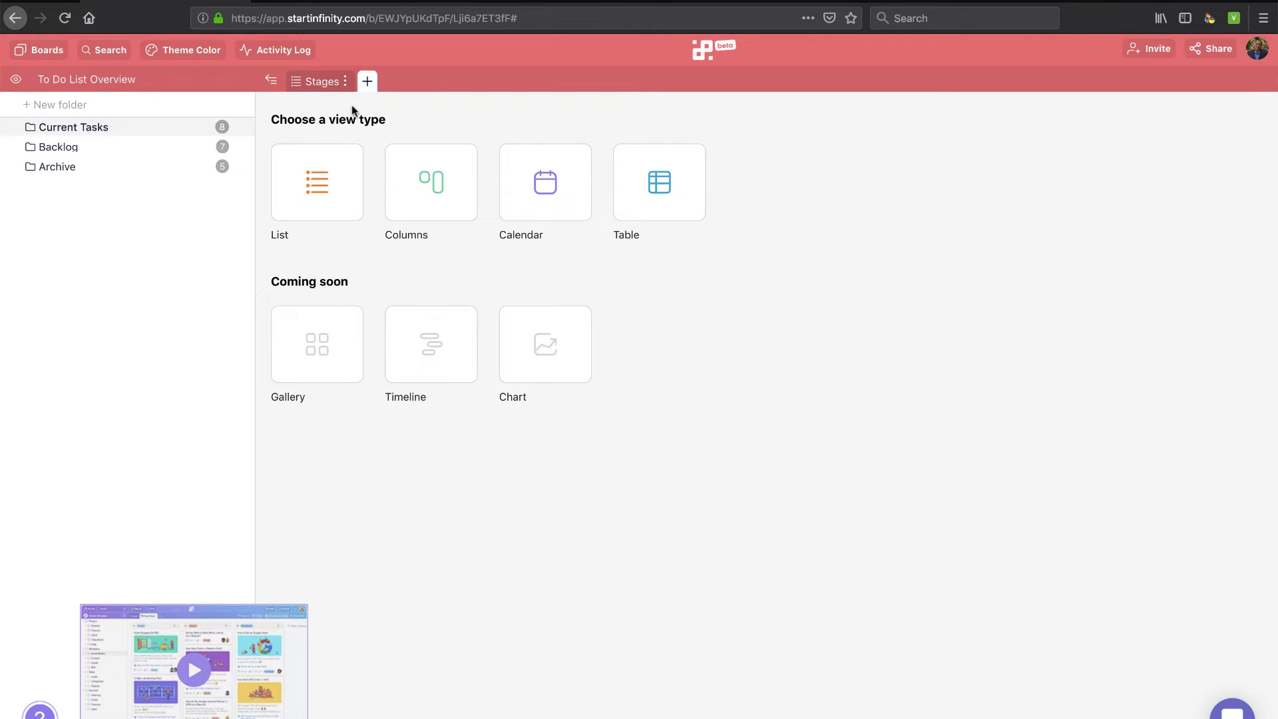
{"action": "left_click", "coordinate": [320, 82]}
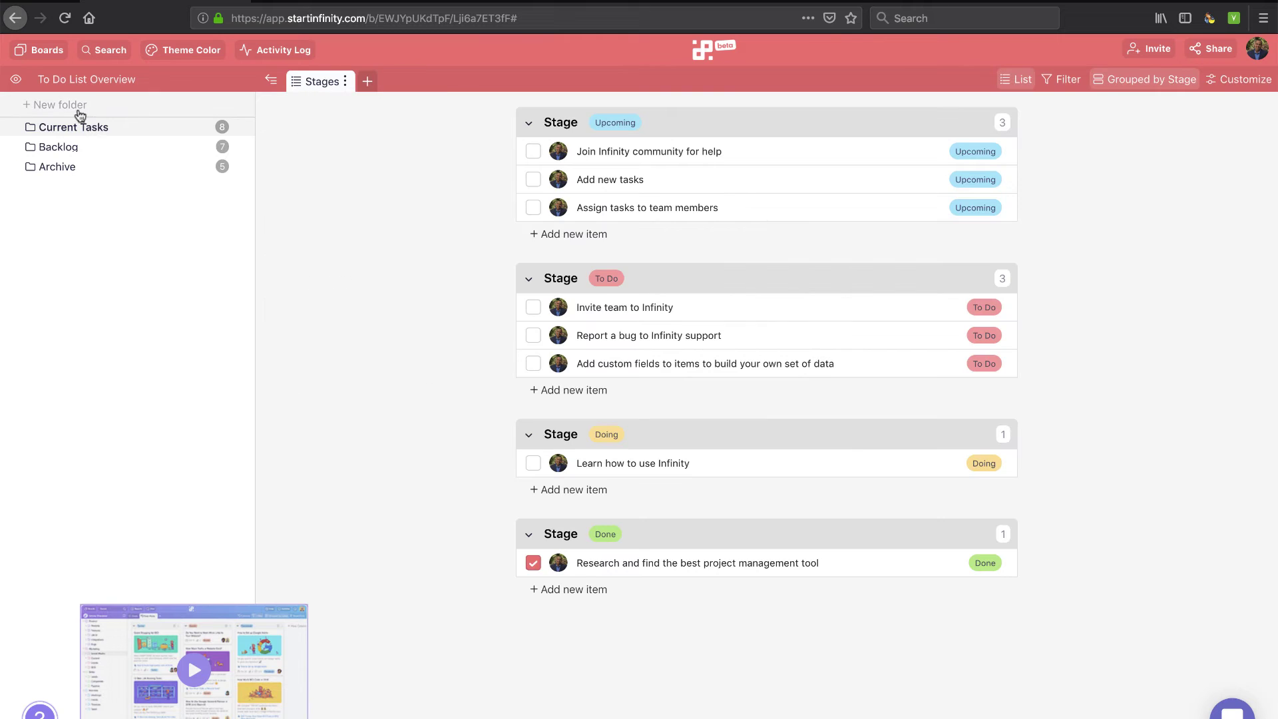
{"action": "left_click", "coordinate": [73, 167]}
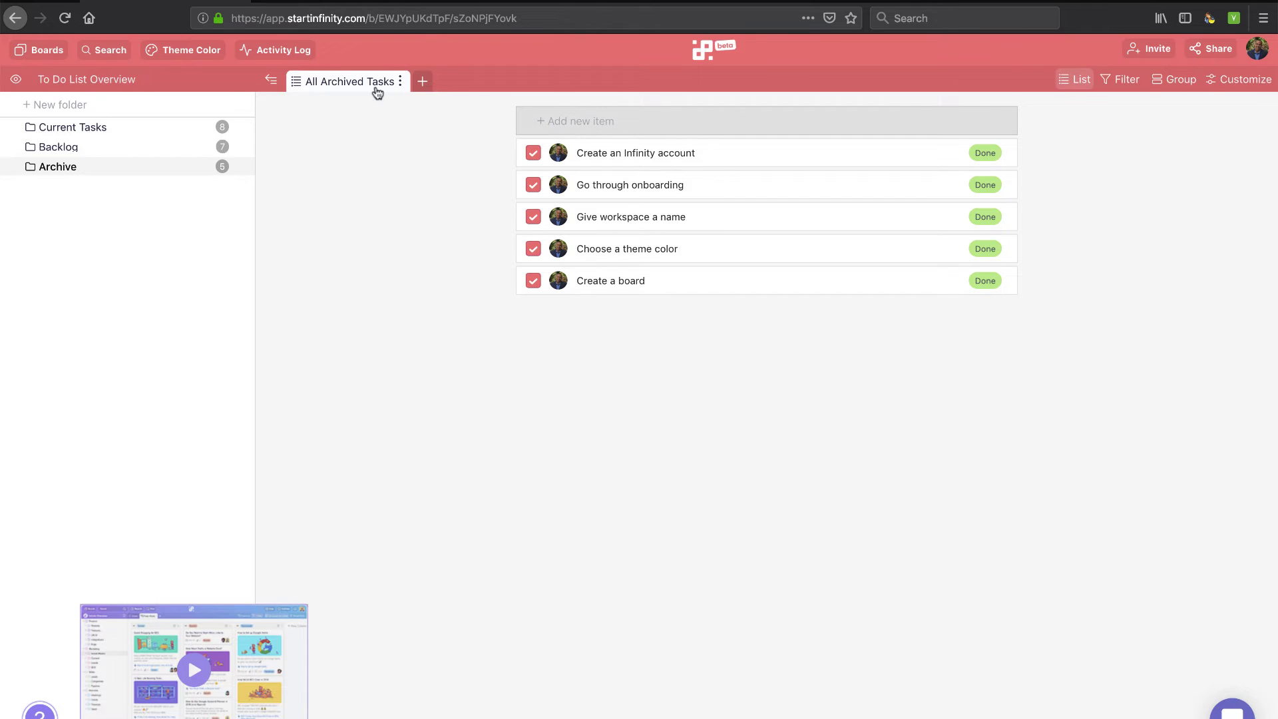
{"action": "left_click", "coordinate": [423, 85]}
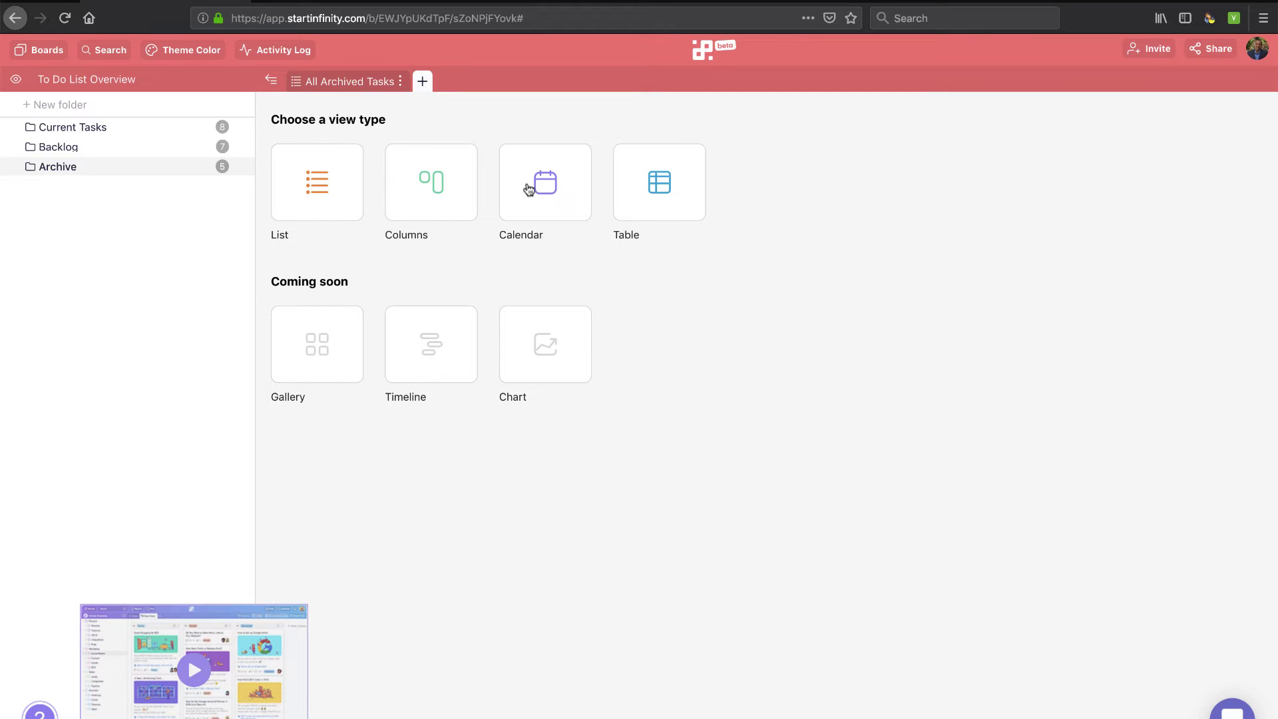
{"action": "left_click", "coordinate": [442, 181]}
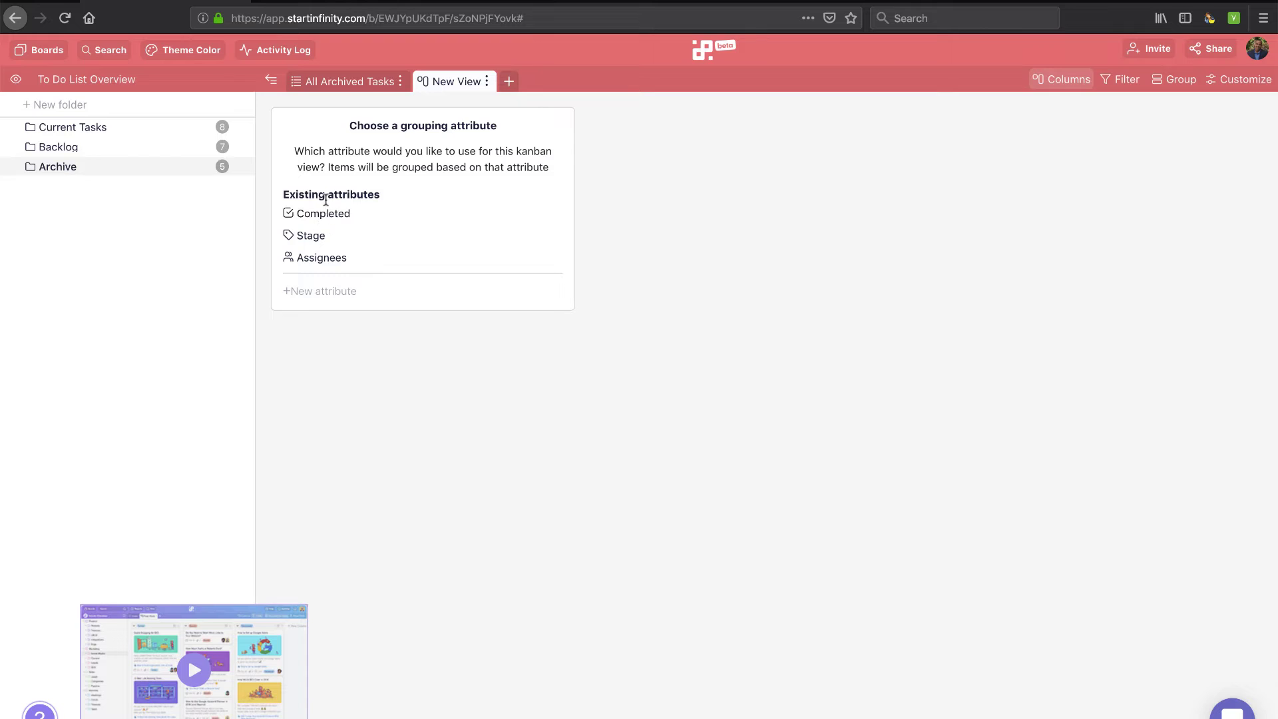
{"action": "left_click", "coordinate": [310, 238]}
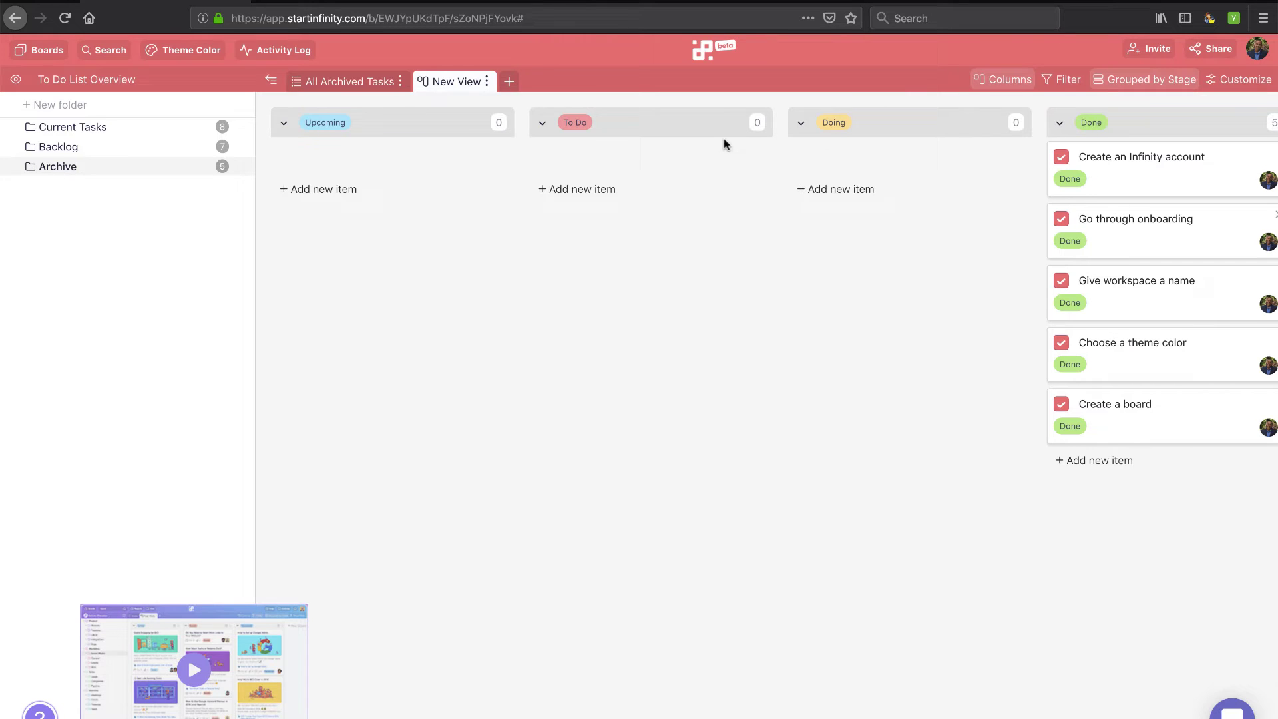
Add Table and Calendar views to Archive, then open the Backlog folder
{"action": "left_click", "coordinate": [510, 82]}
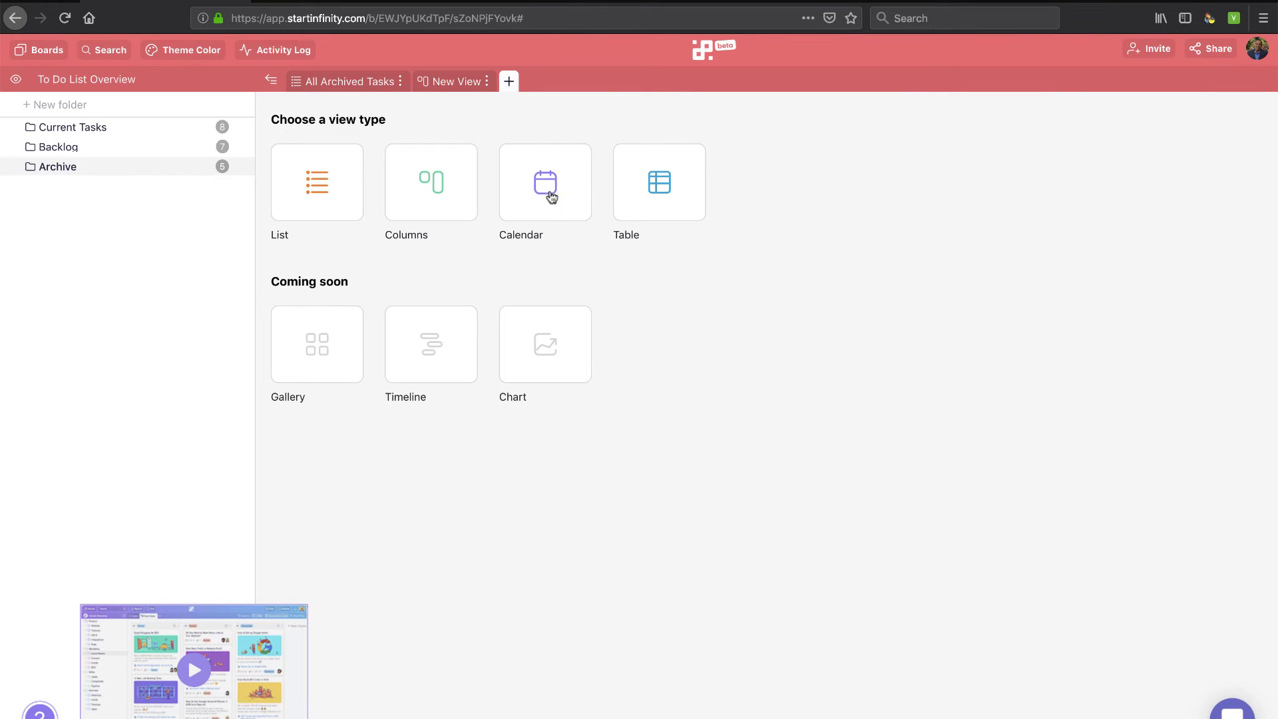
{"action": "left_click", "coordinate": [659, 181]}
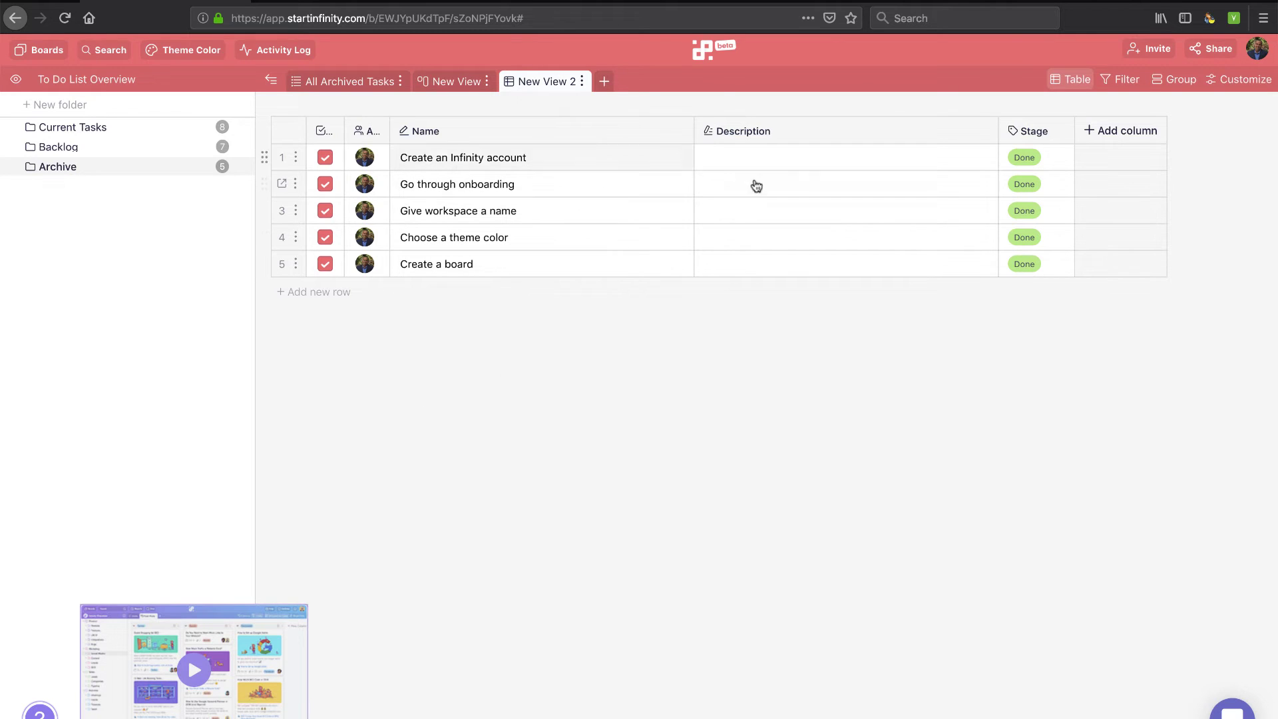
{"action": "left_click", "coordinate": [604, 82]}
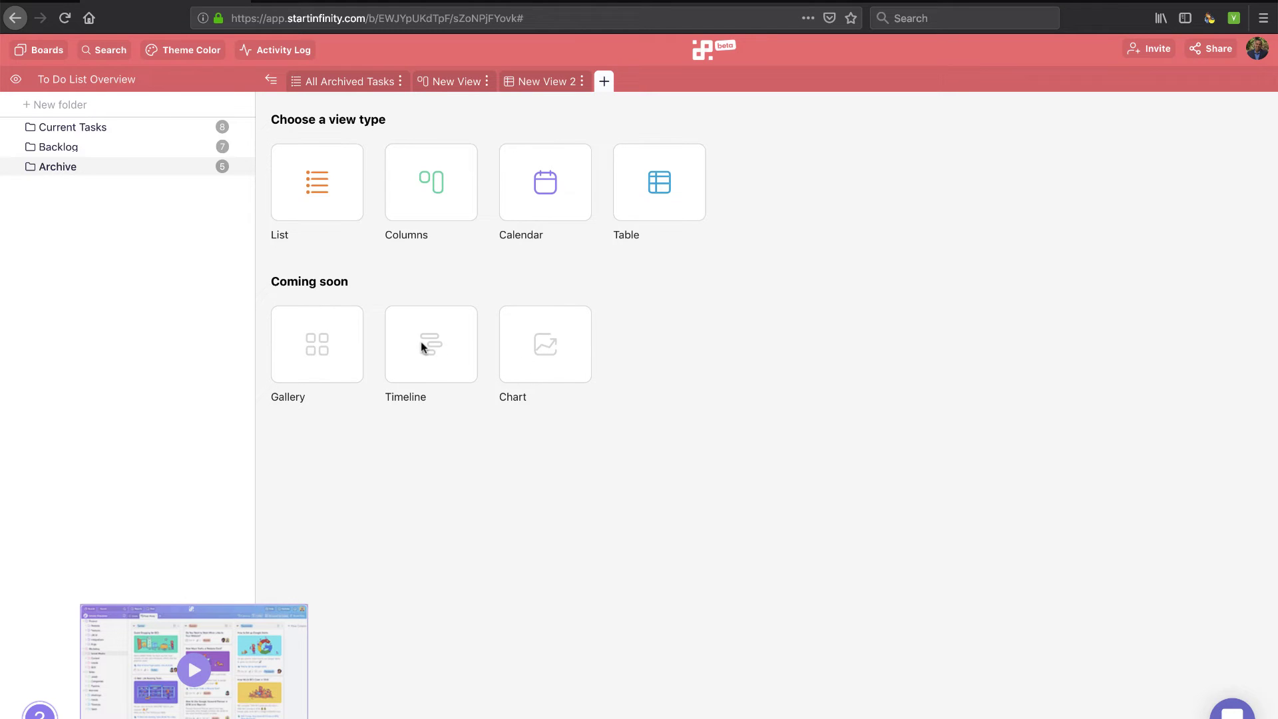
{"action": "left_click", "coordinate": [546, 191]}
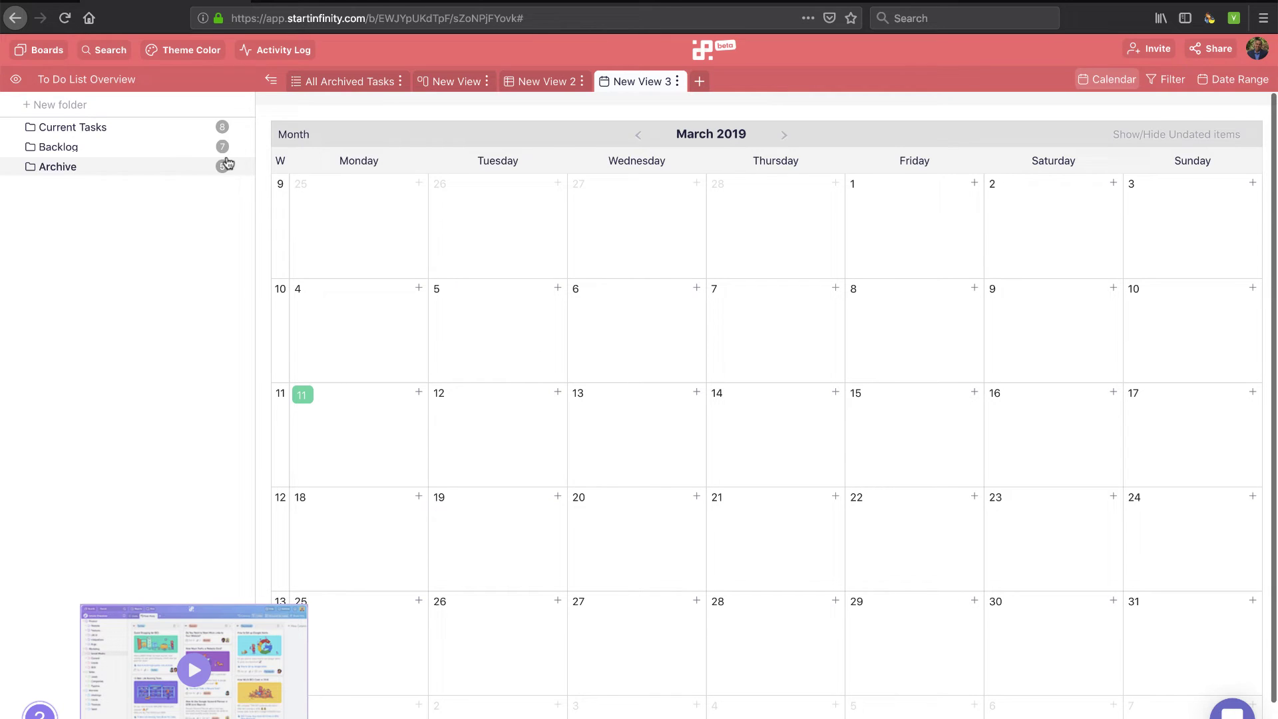
{"action": "left_click", "coordinate": [108, 154]}
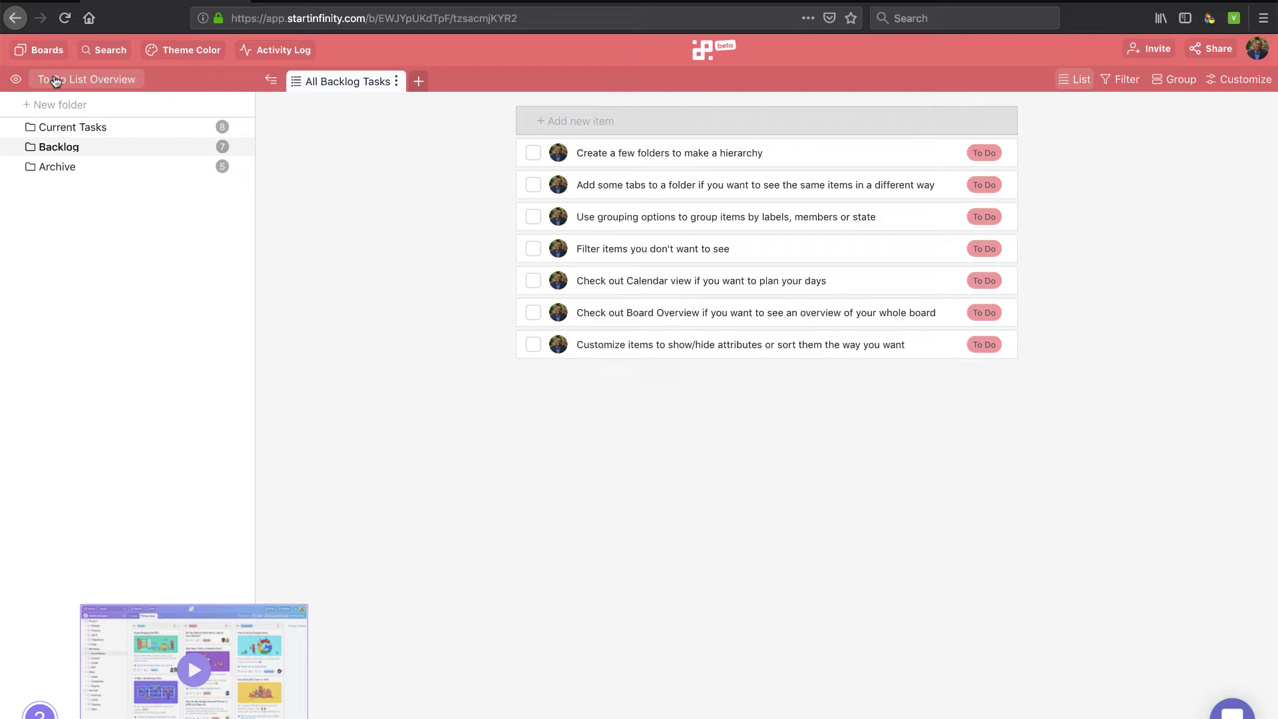
Show the To Do List overview grouped by folder, then the Boards list
{"action": "left_click", "coordinate": [99, 81]}
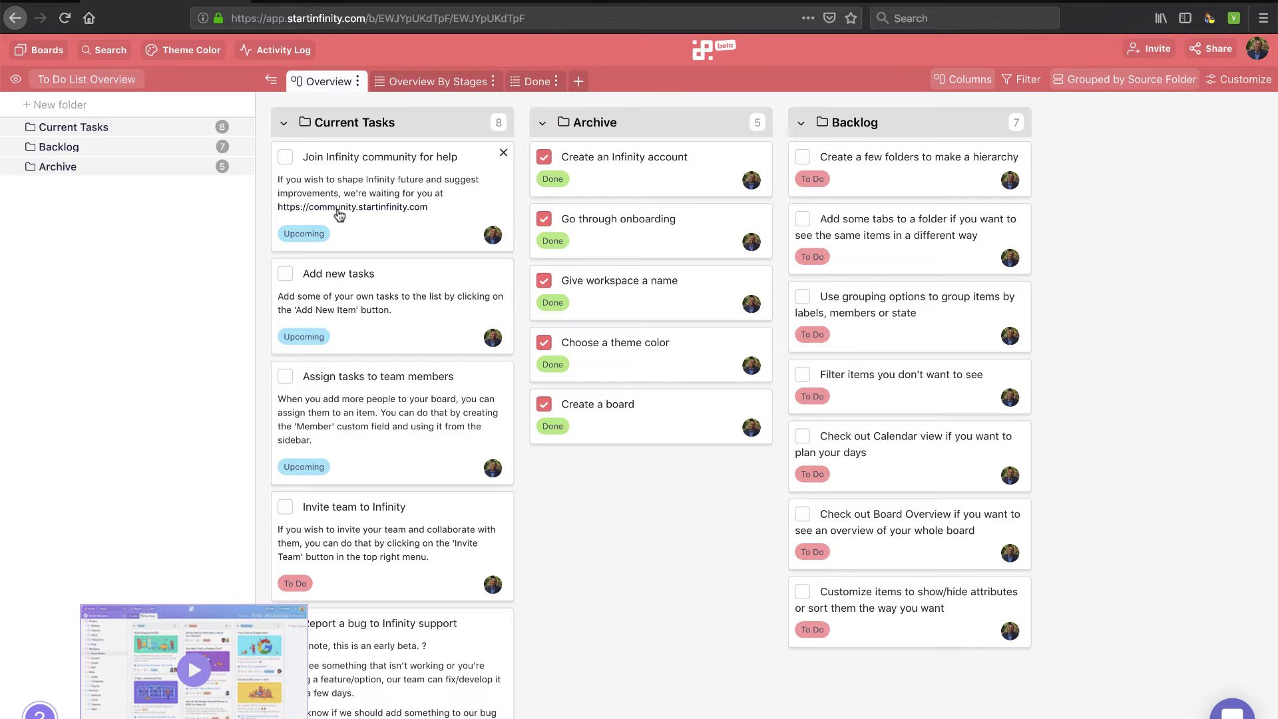
{"action": "left_click", "coordinate": [45, 53]}
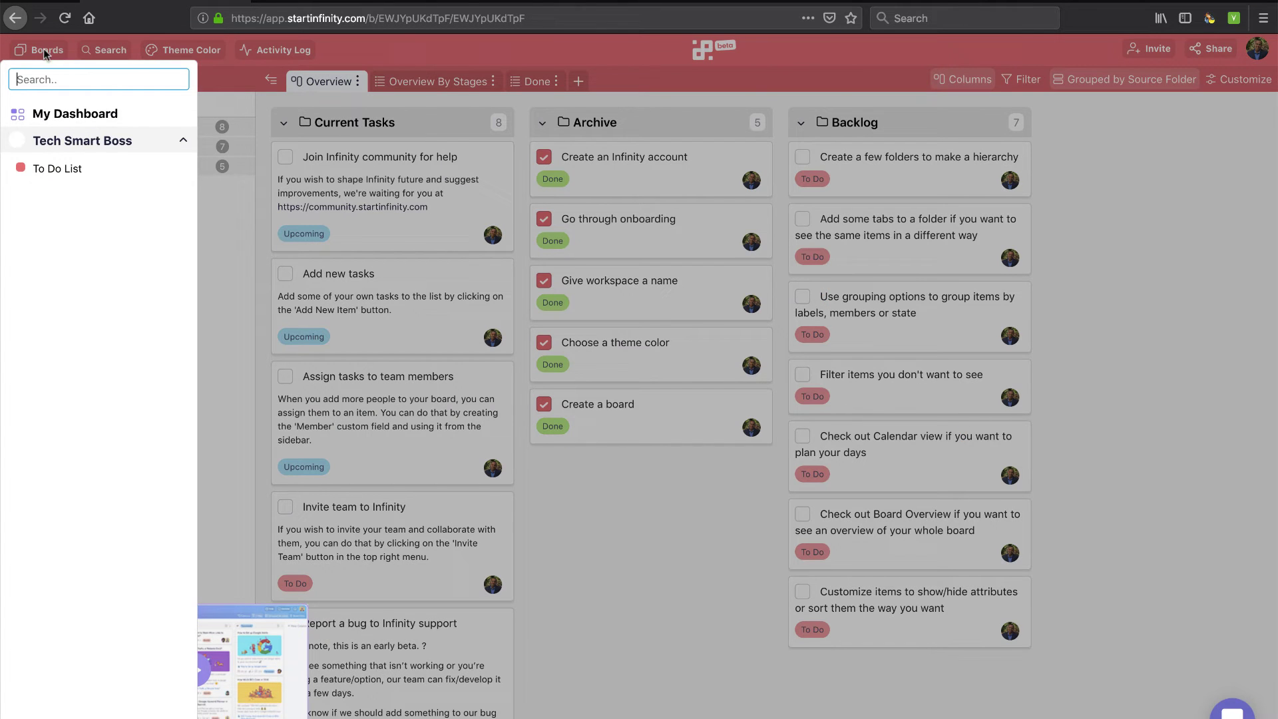
From My Dashboard, create a private board named 'From Scratch'
{"action": "left_click", "coordinate": [77, 115]}
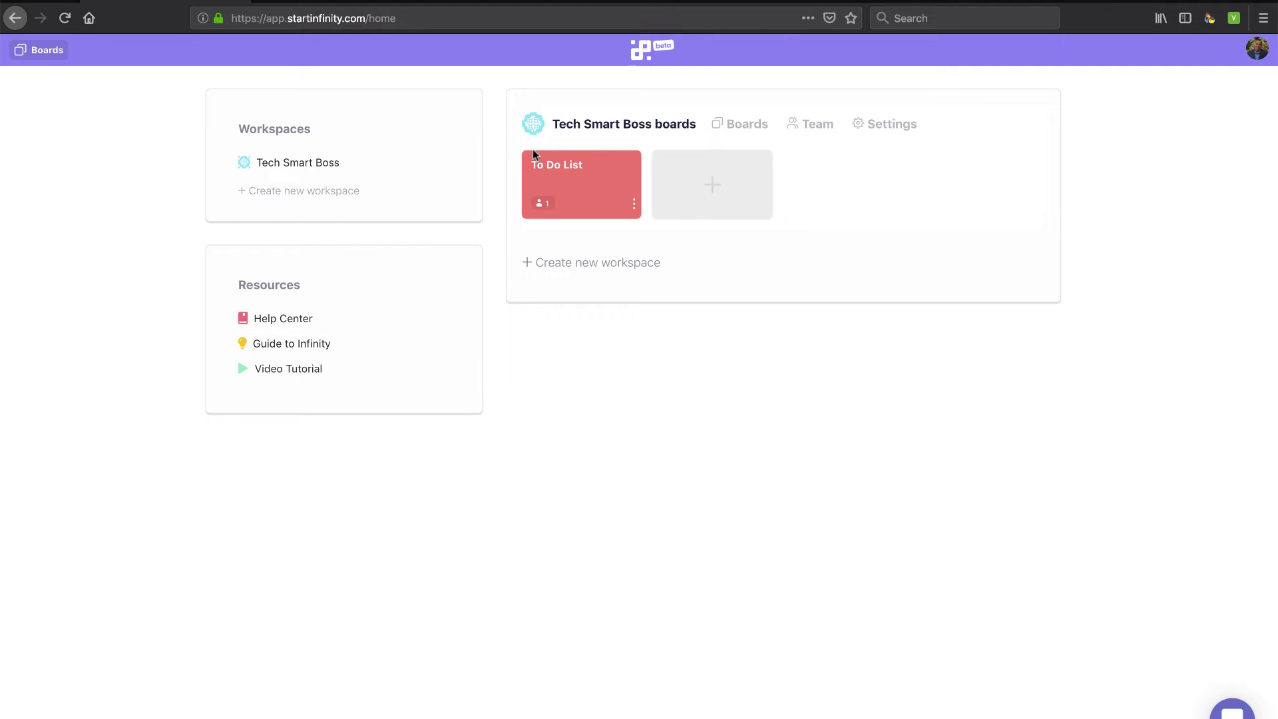
{"action": "left_click", "coordinate": [809, 127]}
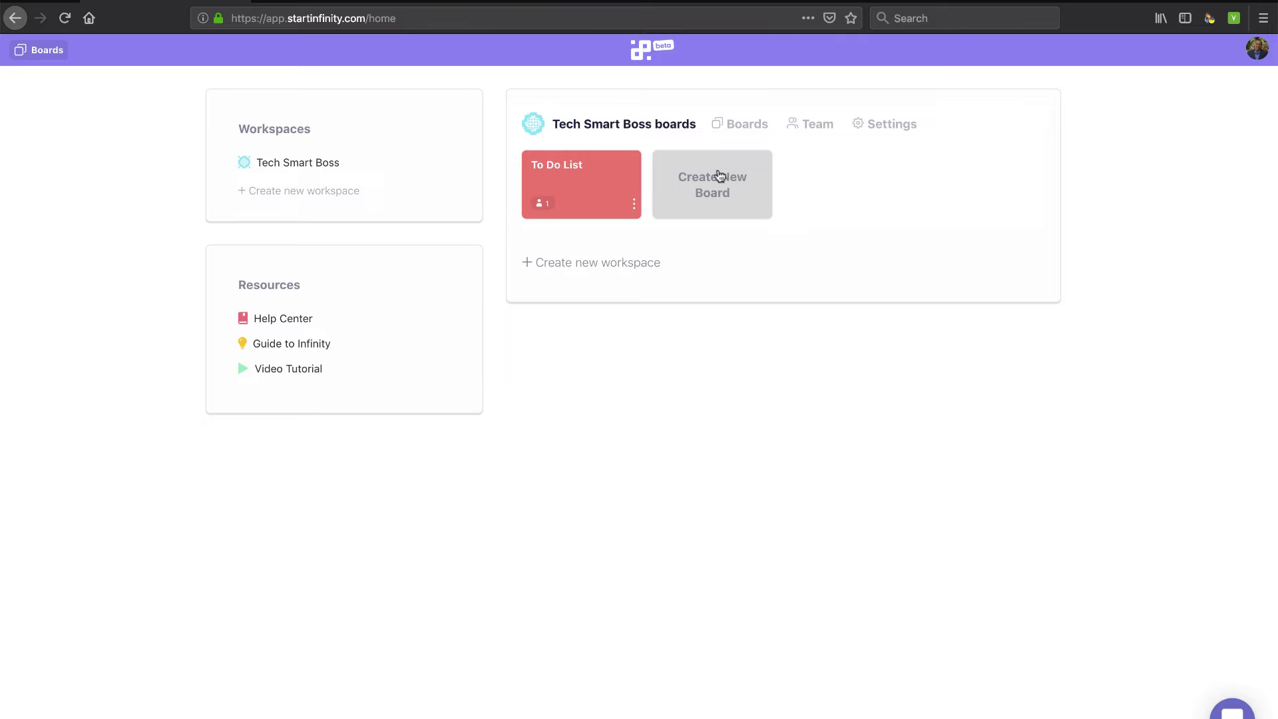
{"action": "left_click", "coordinate": [713, 186]}
{"action": "left_click", "coordinate": [619, 198]}
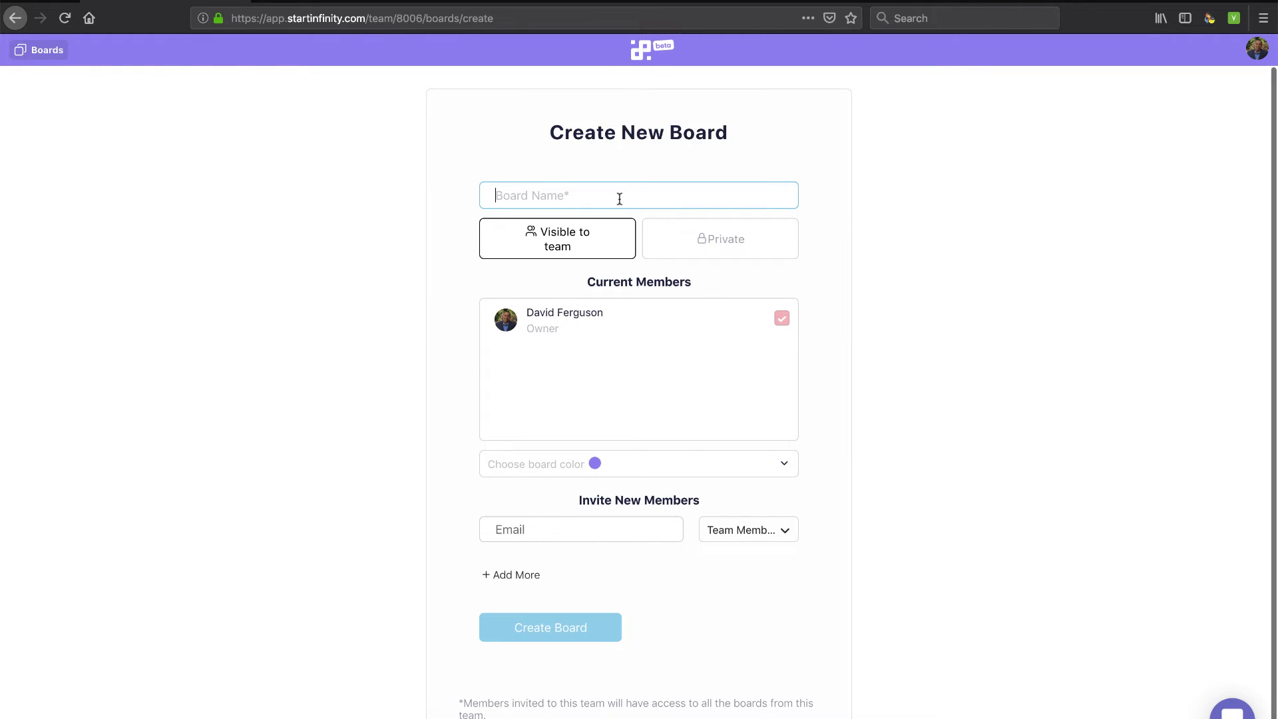
{"action": "type", "text": "From Sx"}
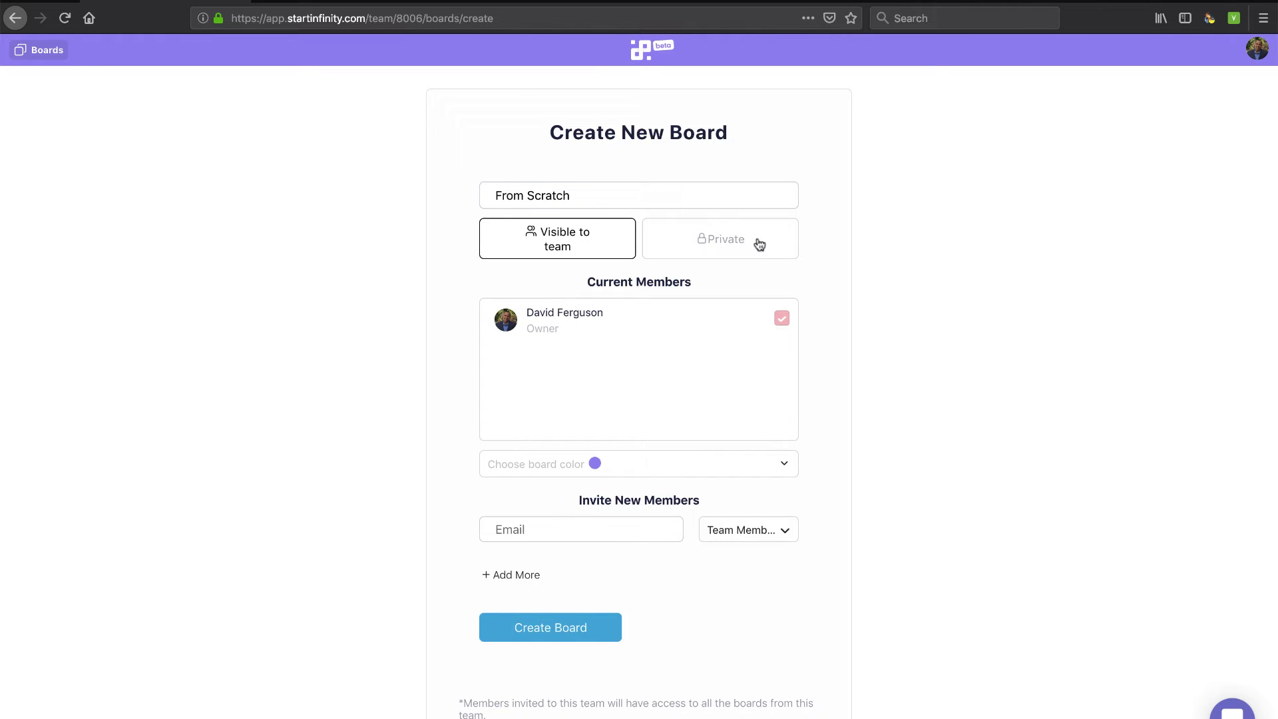
{"action": "left_click", "coordinate": [709, 229]}
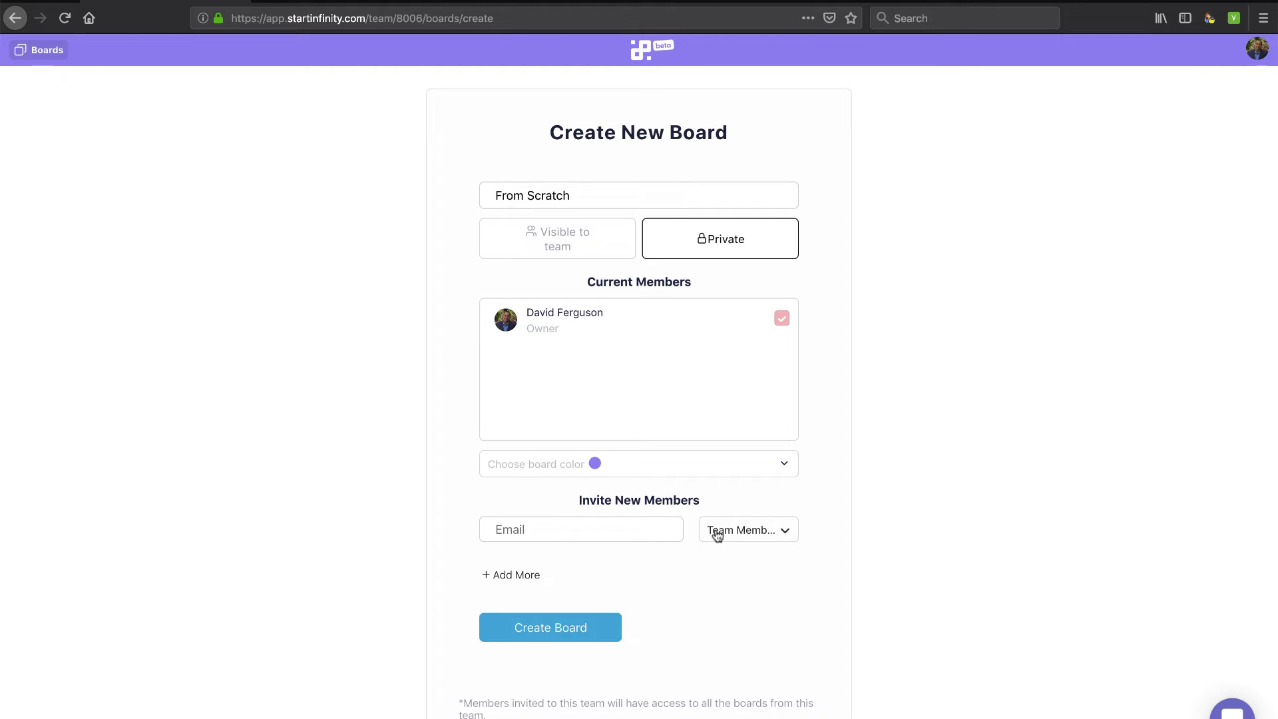
{"action": "left_click", "coordinate": [550, 628]}
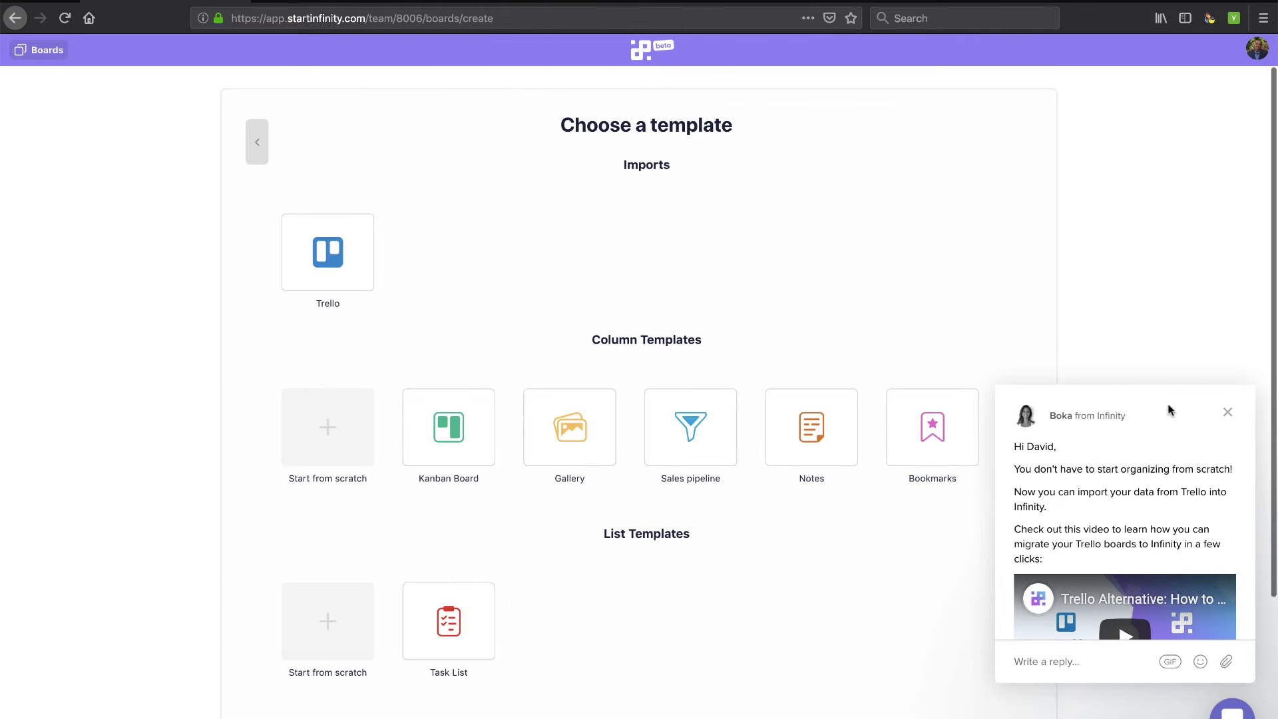
Dismiss the welcome chat and start the board from the blank List template
{"action": "left_click", "coordinate": [1227, 412]}
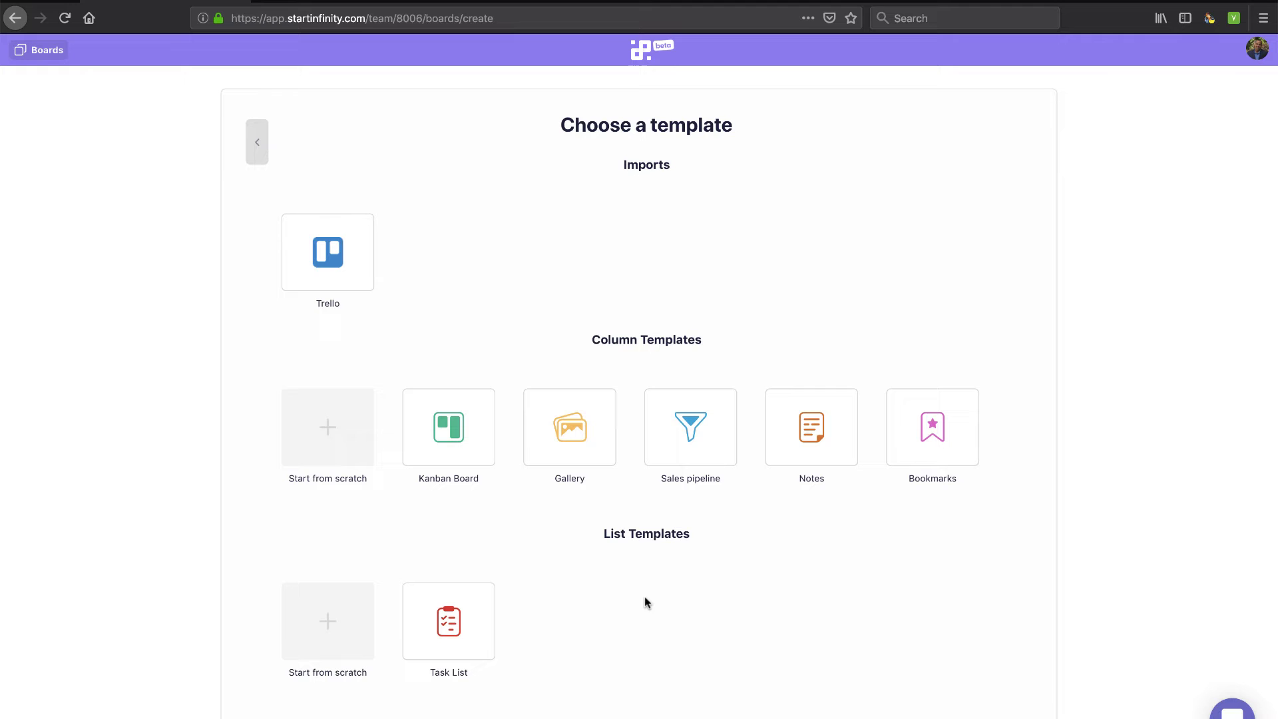
{"action": "scroll", "coordinate": [442, 352], "scroll_direction": "down", "scroll_amount": 5}
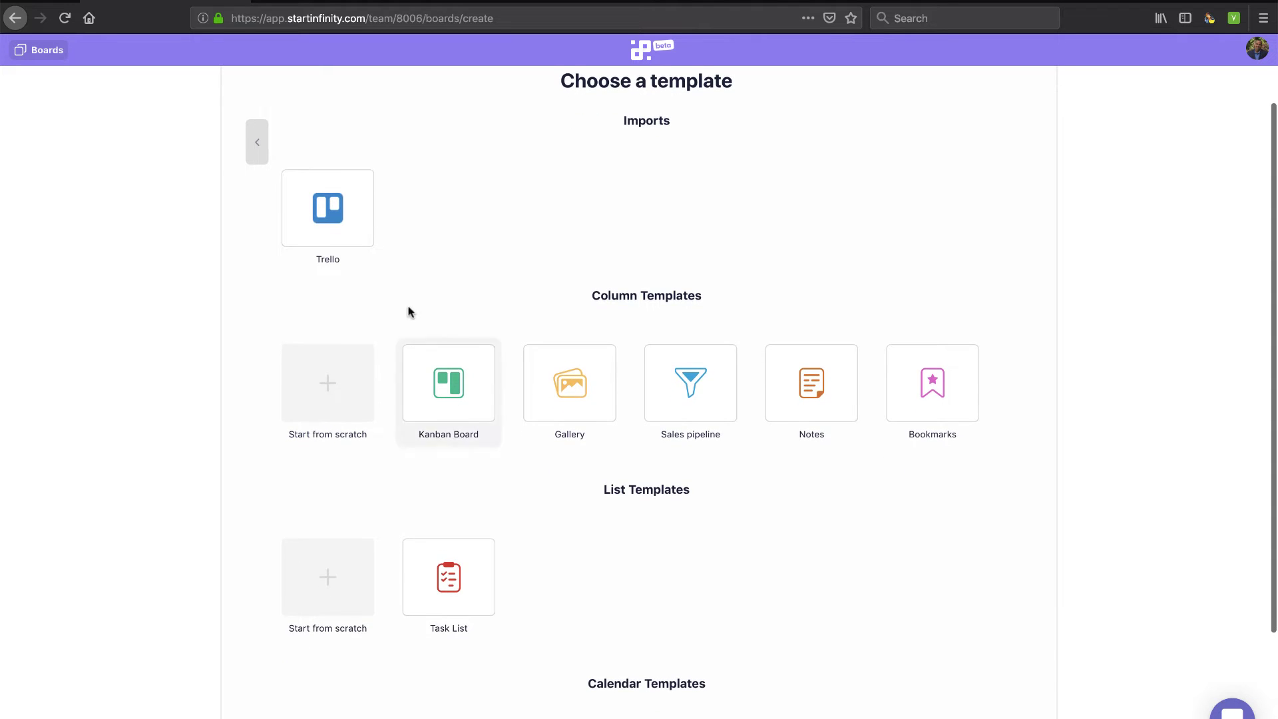
{"action": "scroll", "coordinate": [504, 592], "scroll_direction": "down", "scroll_amount": 2}
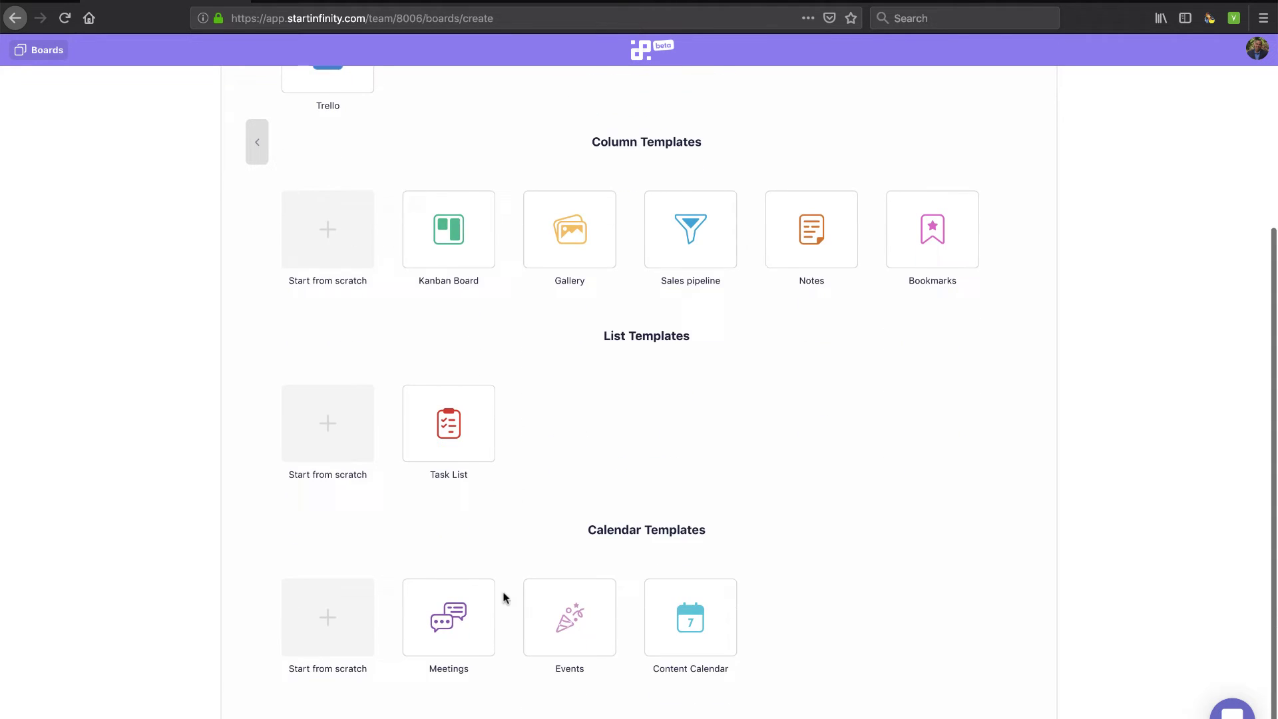
{"action": "scroll", "coordinate": [393, 466], "scroll_direction": "up", "scroll_amount": 4}
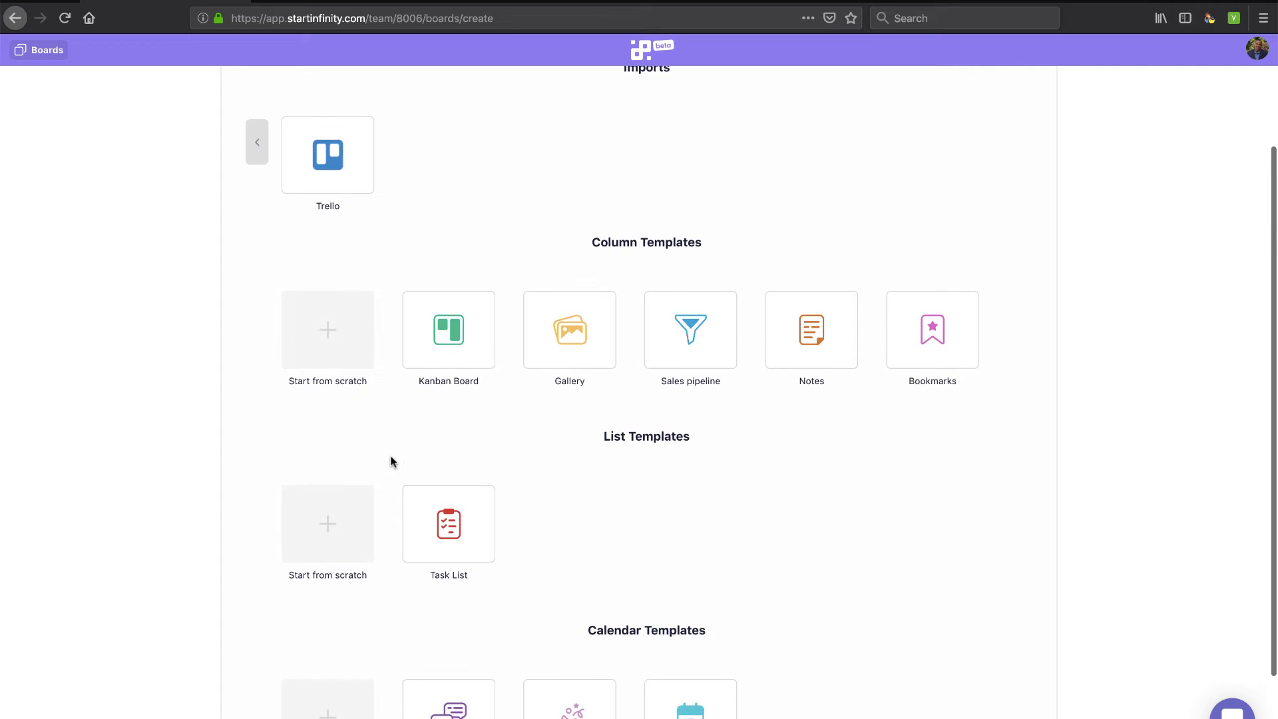
{"action": "left_click", "coordinate": [329, 524]}
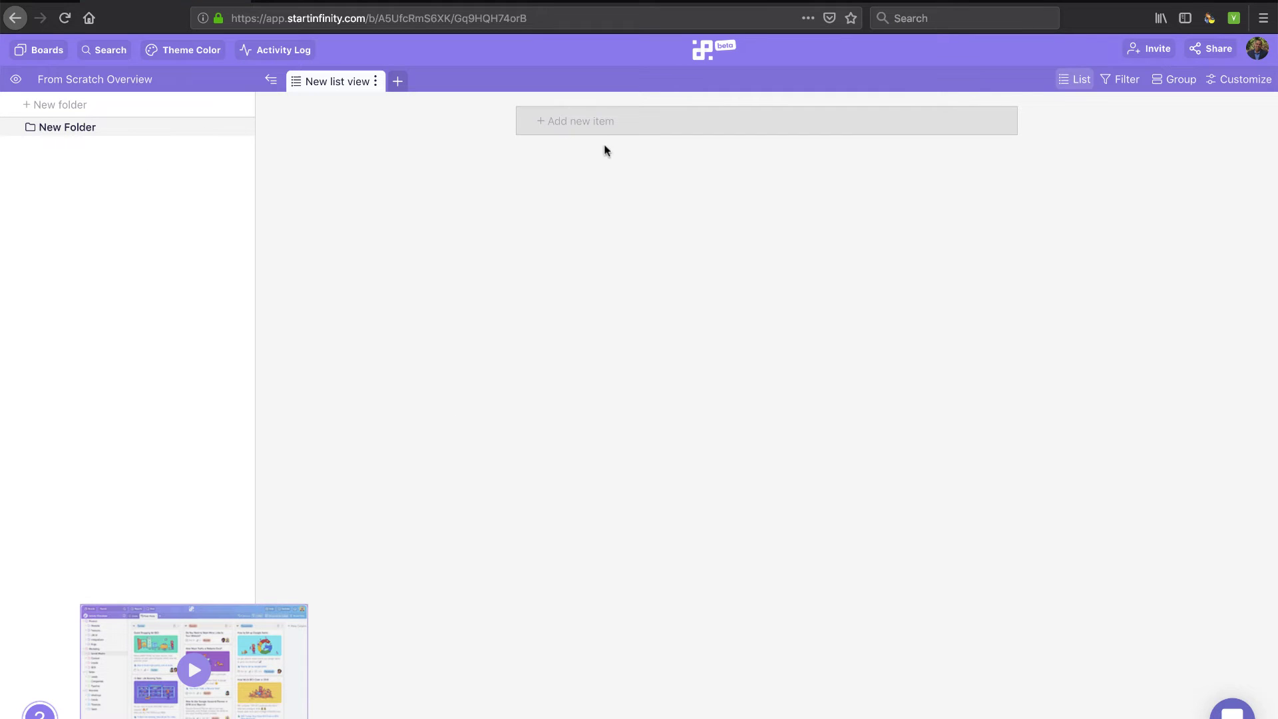
Add list items 'Buy some groceries' and 'Eat some lunch', discarding the empty extra row
{"action": "left_click", "coordinate": [600, 126]}
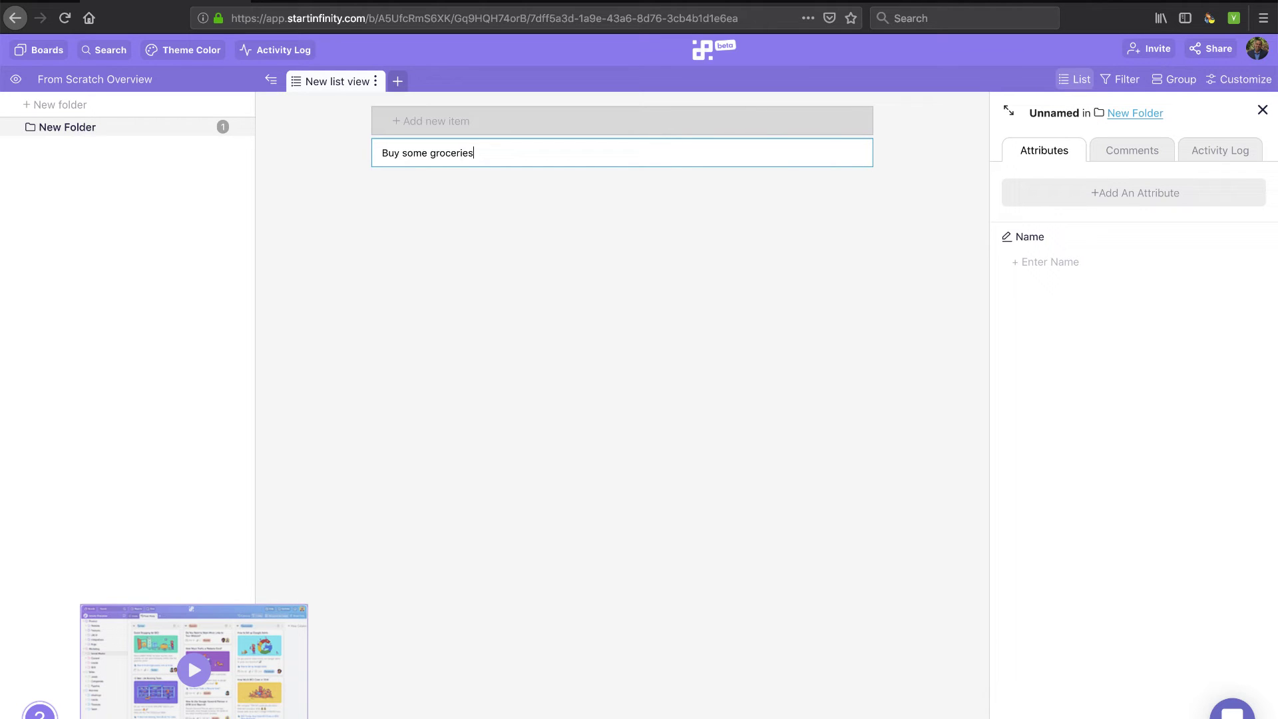
{"action": "type", "text": "Buy some groceries"}
{"action": "key", "text": "Return"}
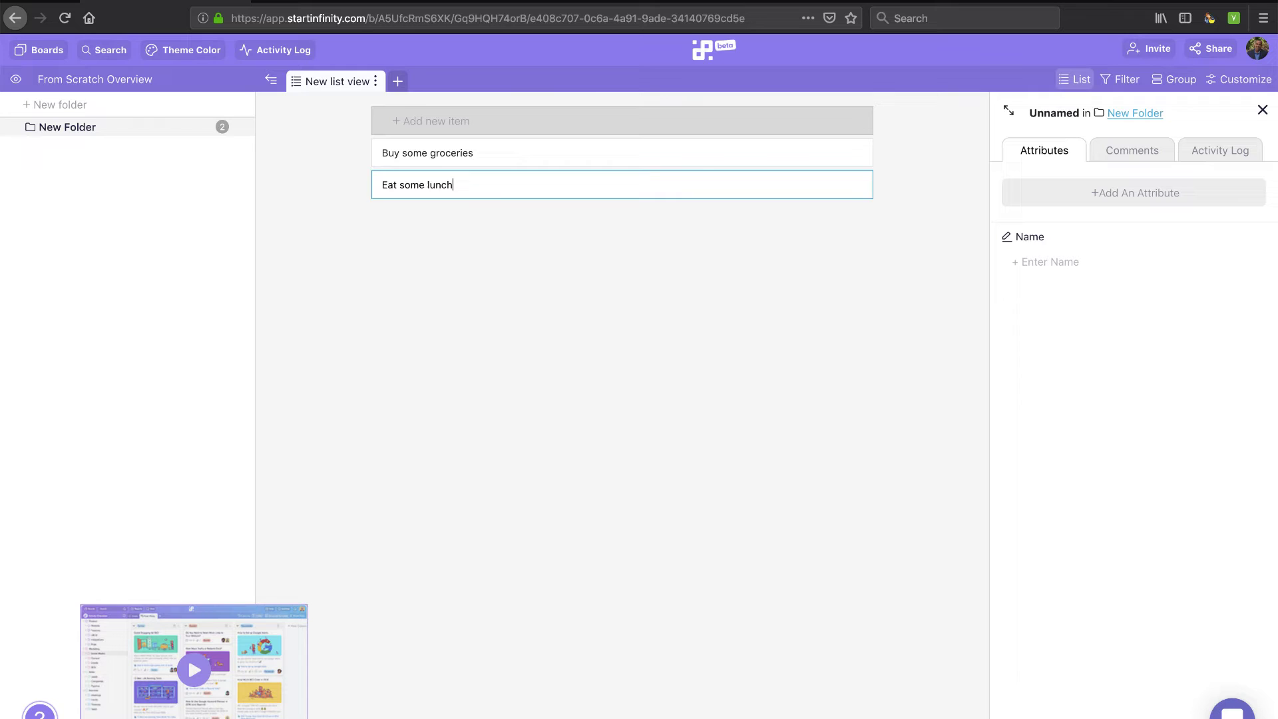
{"action": "key", "text": "Return"}
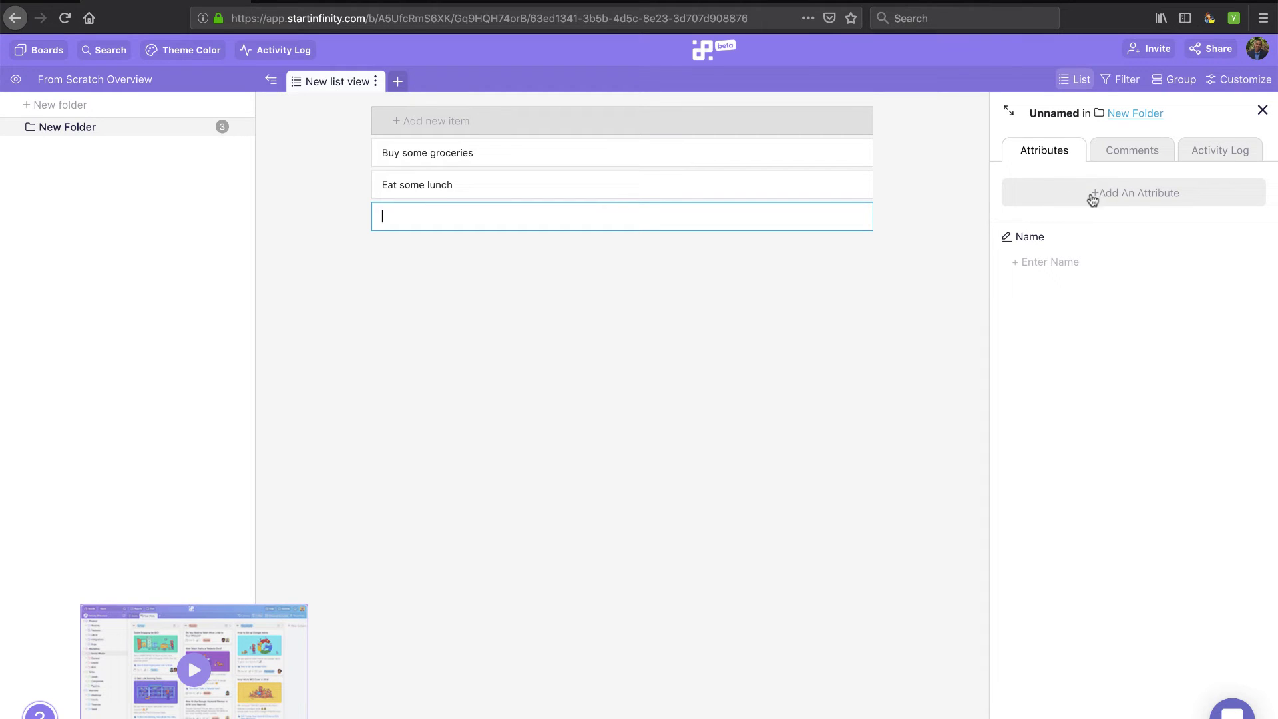
{"action": "key", "text": "Escape"}
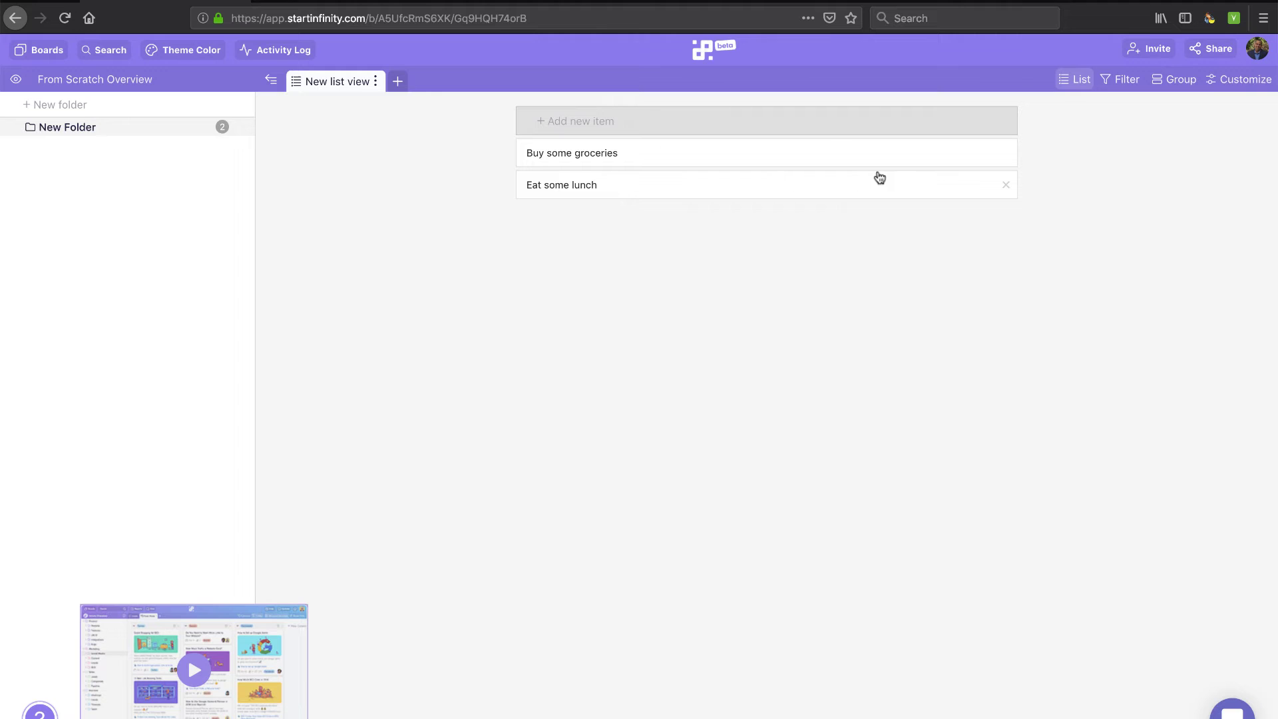
Open Buy some groceries and add a Date attribute named Start Date
{"action": "left_click", "coordinate": [609, 157]}
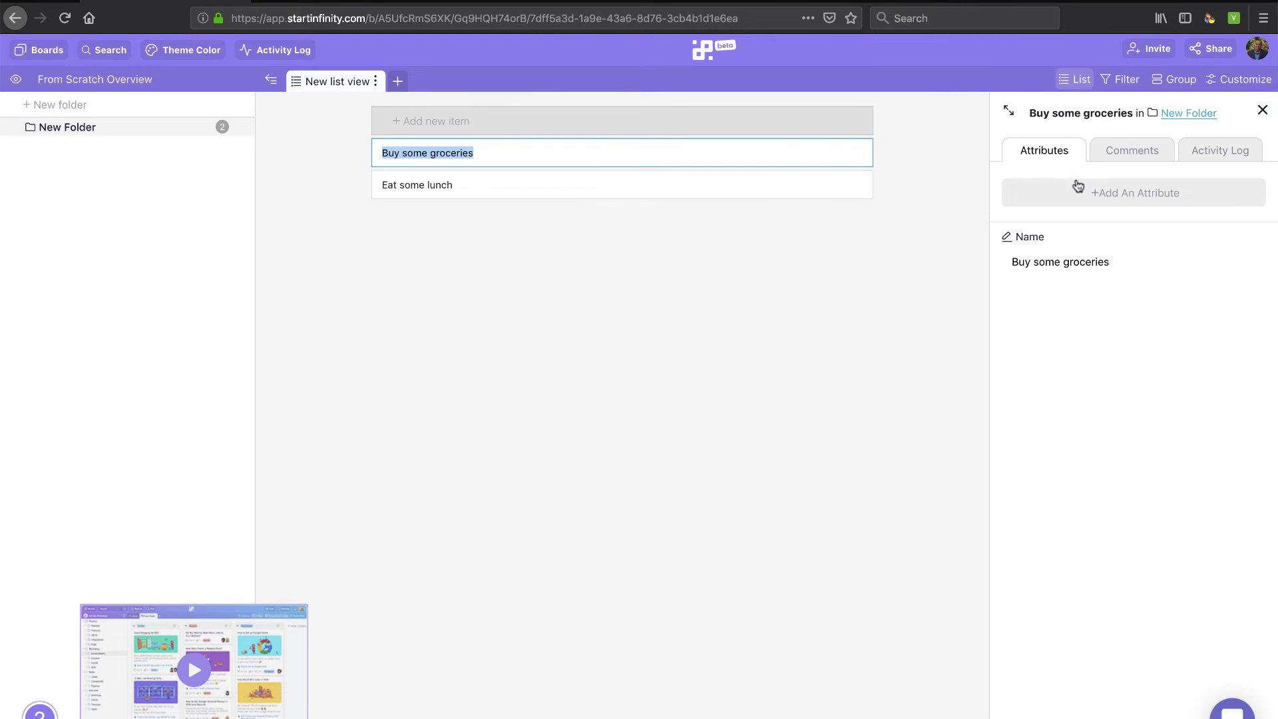
{"action": "left_click", "coordinate": [1115, 194]}
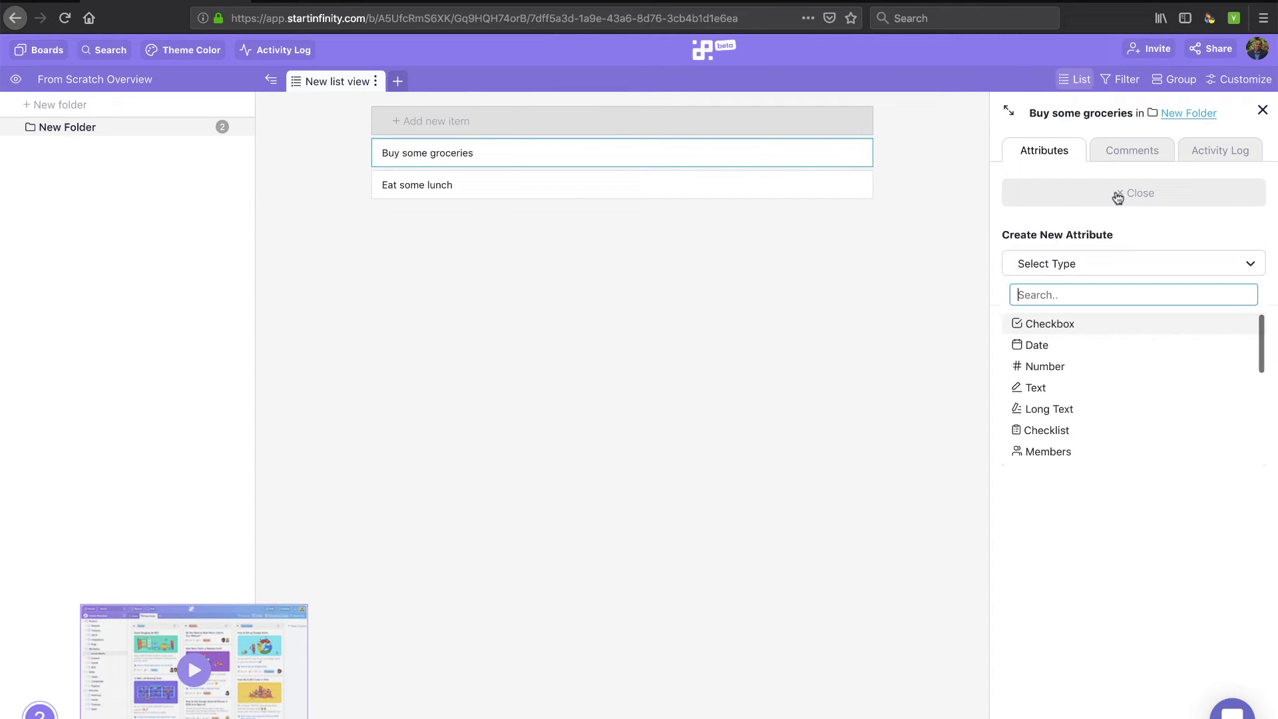
{"action": "left_click", "coordinate": [1083, 266]}
{"action": "left_click", "coordinate": [1084, 266]}
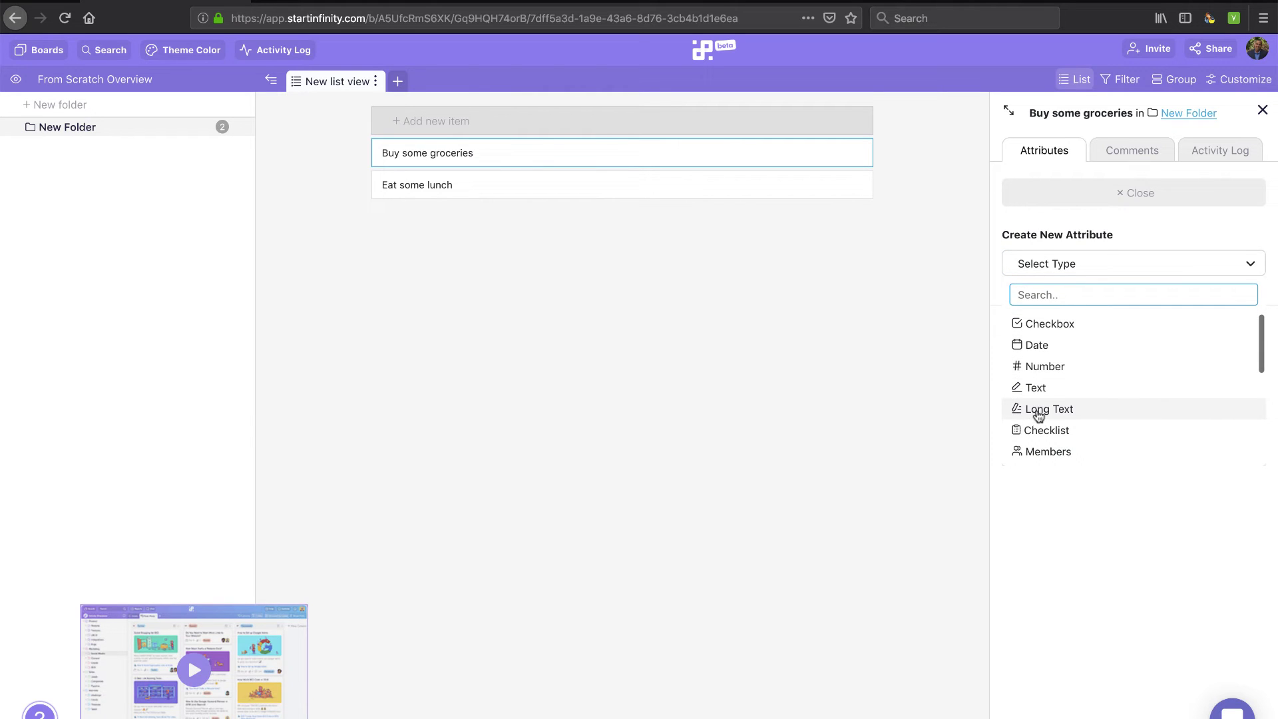
{"action": "left_click", "coordinate": [1041, 347]}
{"action": "left_click", "coordinate": [1040, 347]}
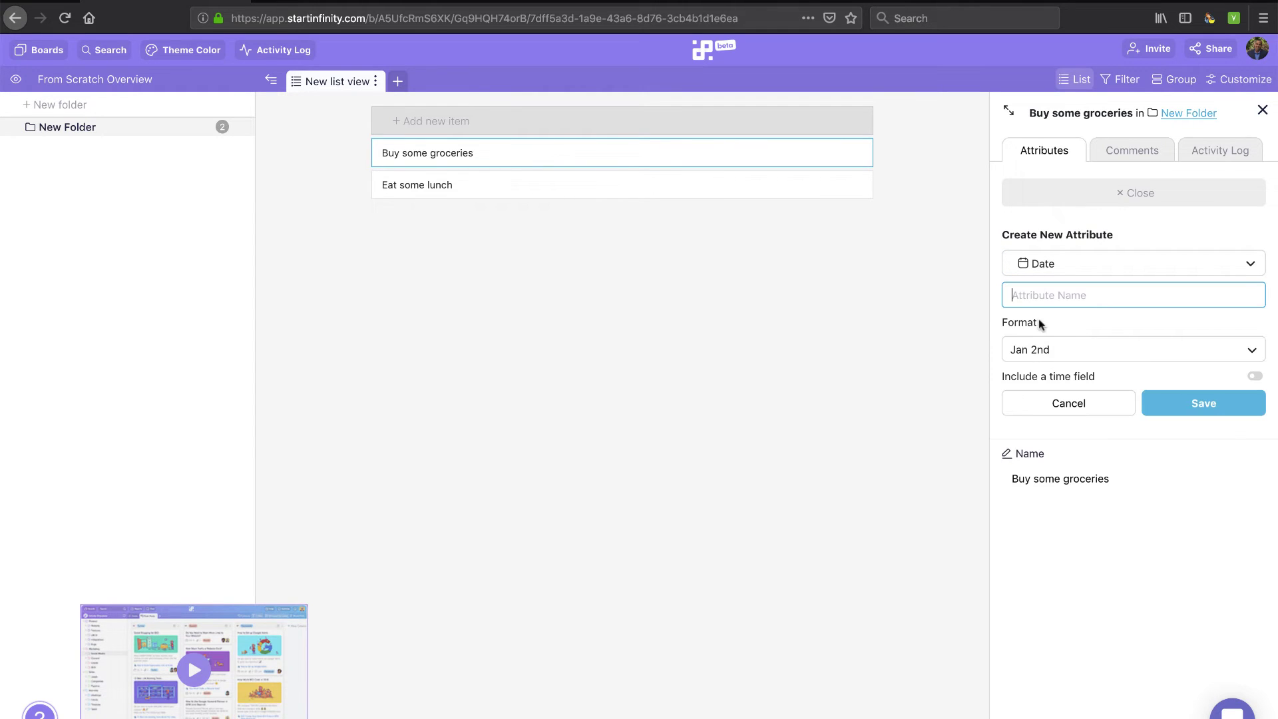
{"action": "type", "text": "Start Date"}
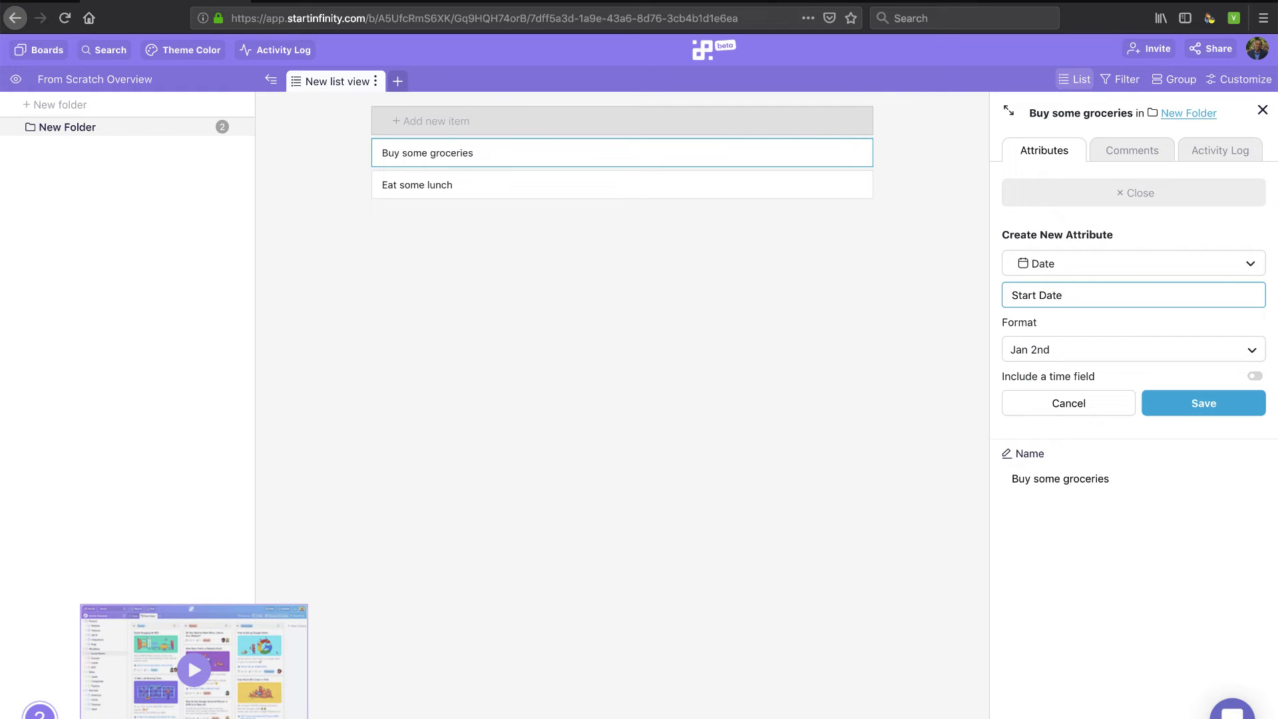
{"action": "key", "text": "Return"}
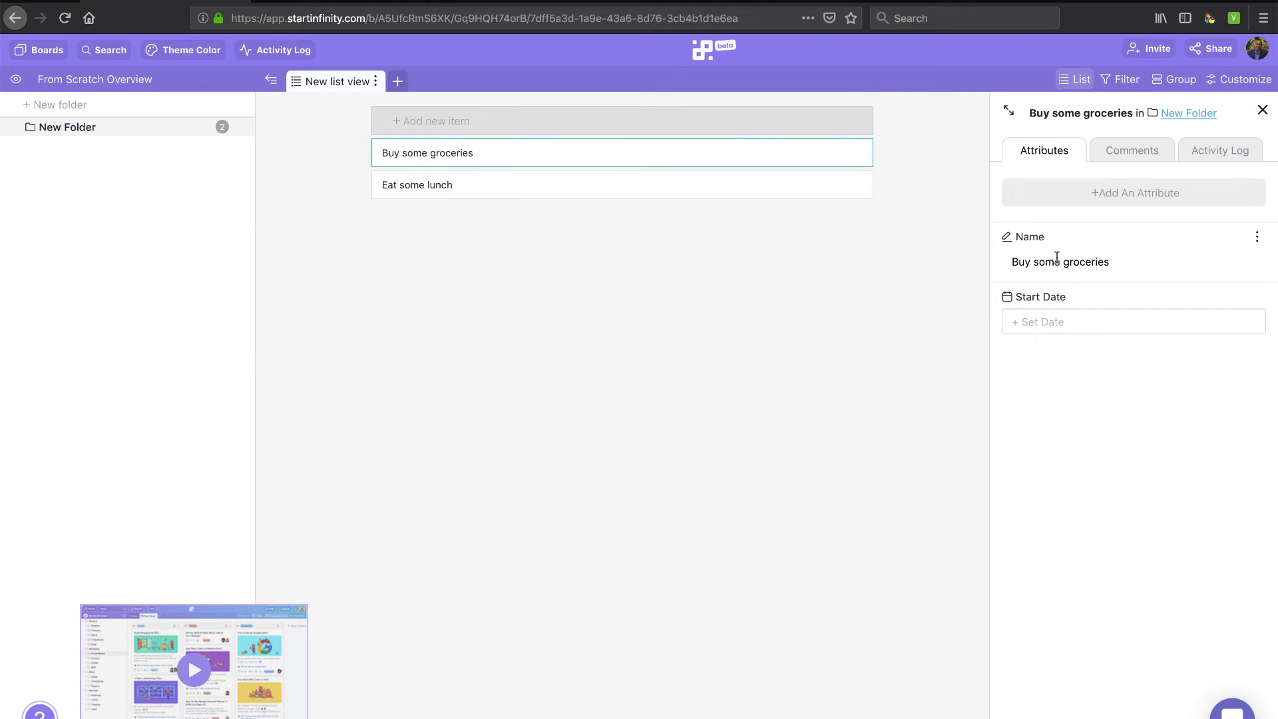
Add a second Date attribute named End Date
{"action": "left_click", "coordinate": [1081, 199]}
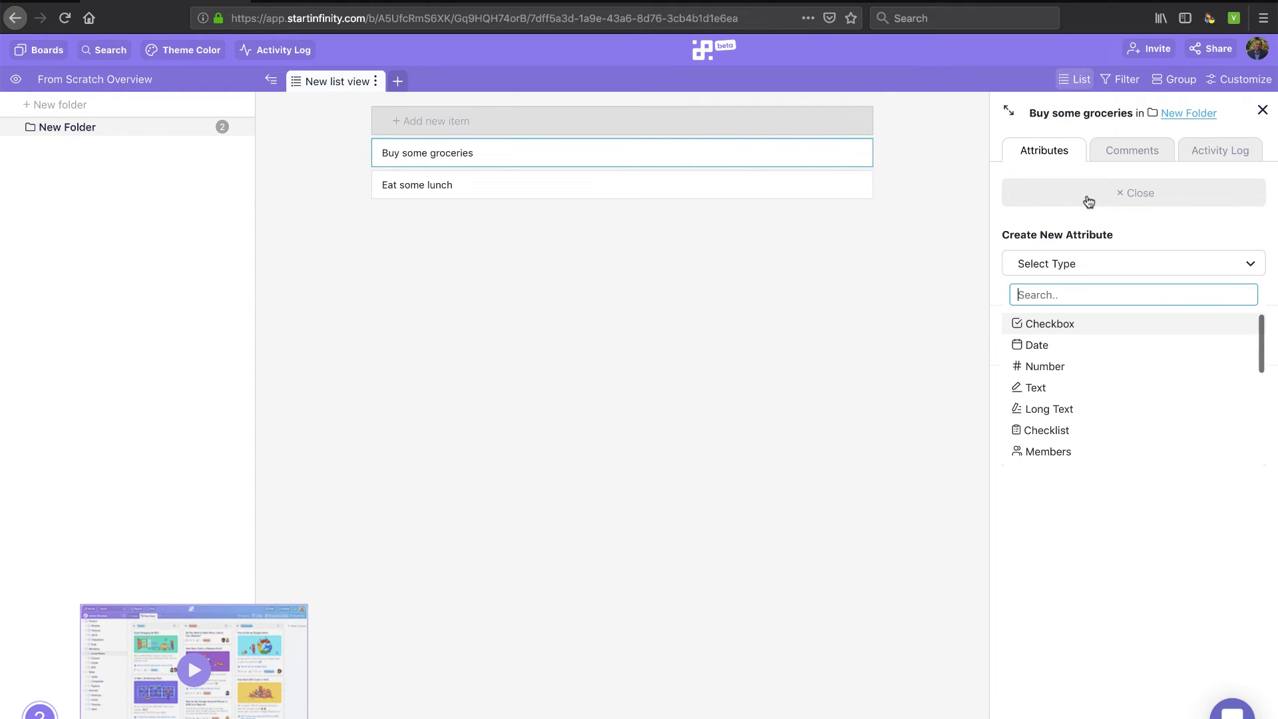
{"action": "left_click", "coordinate": [1040, 346]}
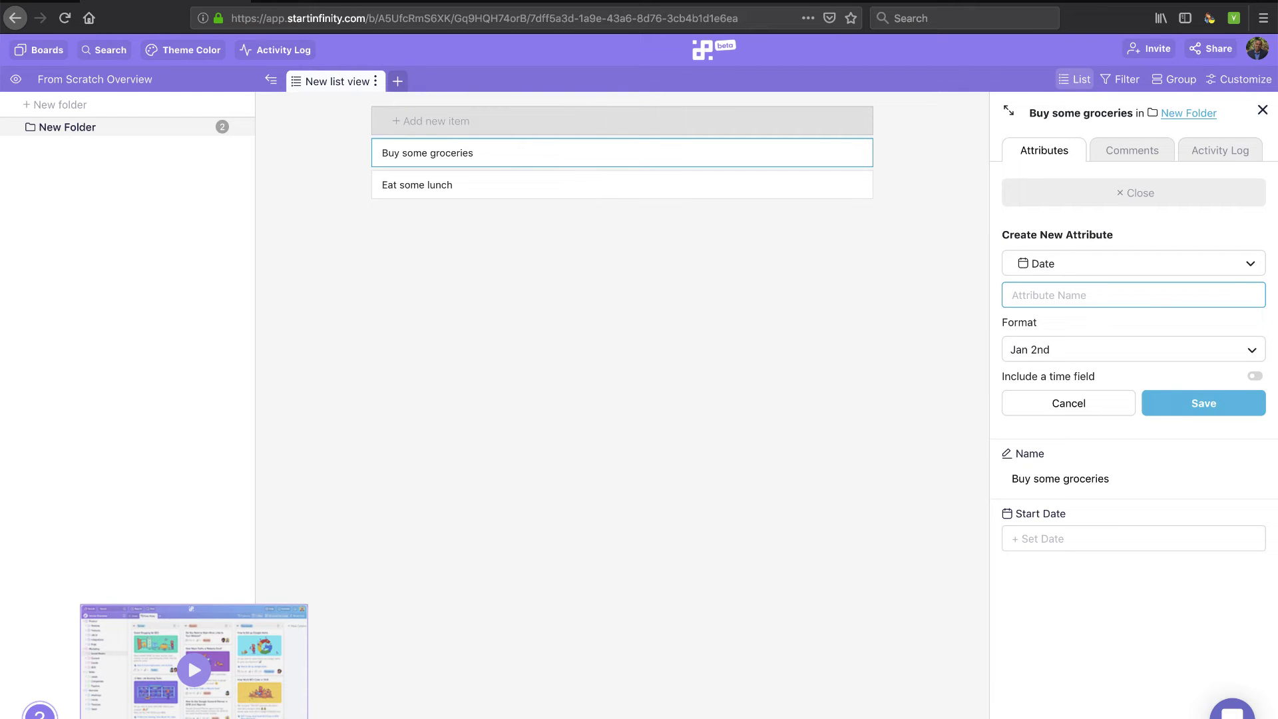
{"action": "type", "text": "End Date"}
{"action": "key", "text": "Return"}
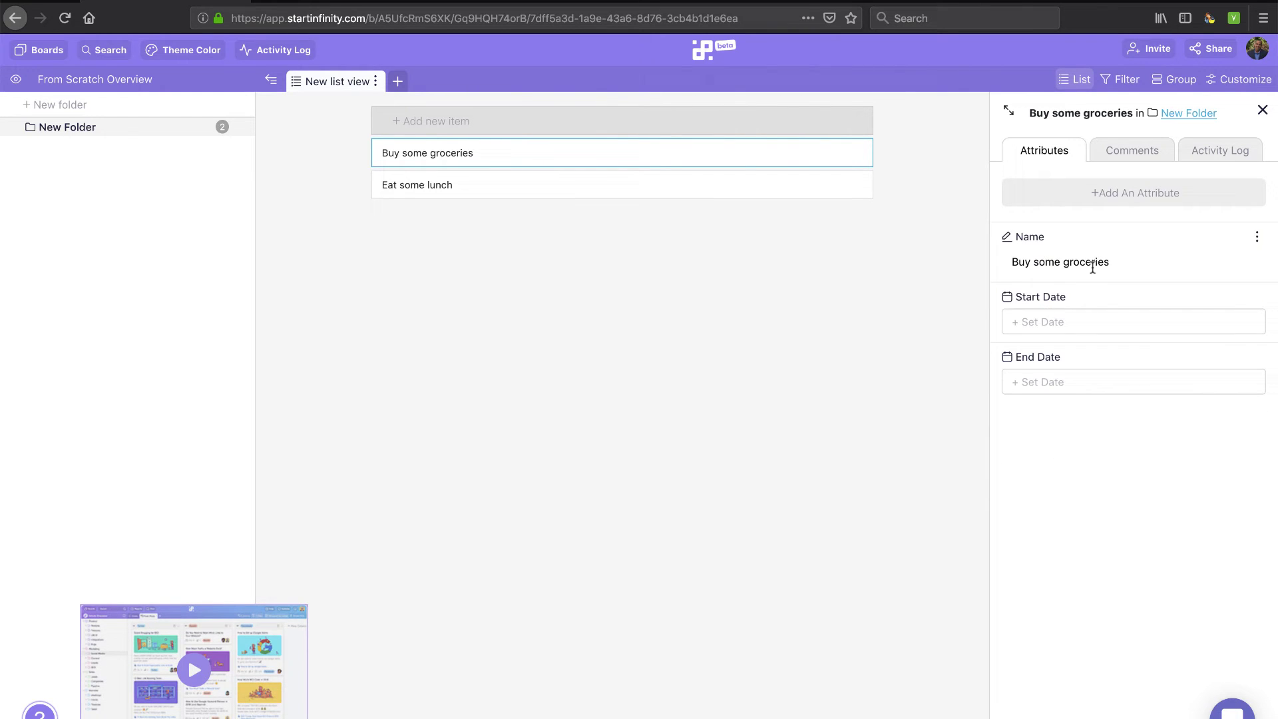
Add a Checklist attribute named Item 1 to the groceries item
{"action": "left_click", "coordinate": [1080, 195]}
{"action": "scroll", "coordinate": [1065, 363], "scroll_direction": "down", "scroll_amount": 2}
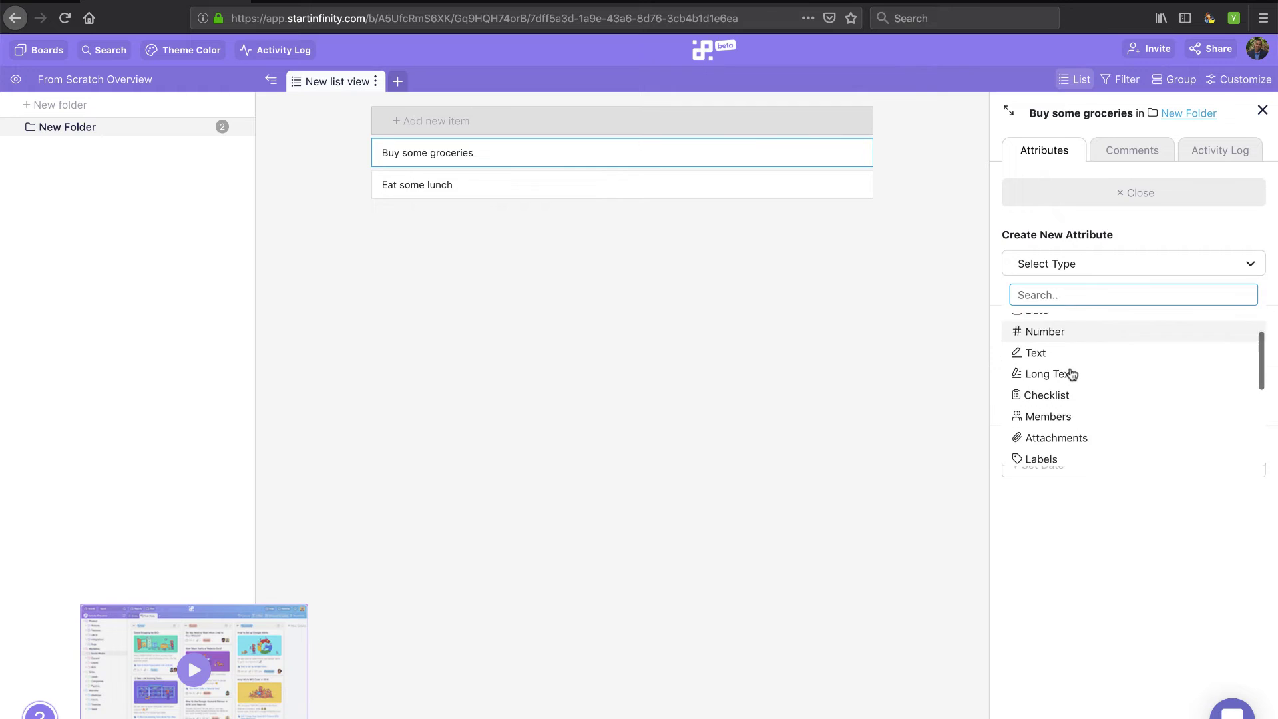
{"action": "left_click", "coordinate": [1057, 362]}
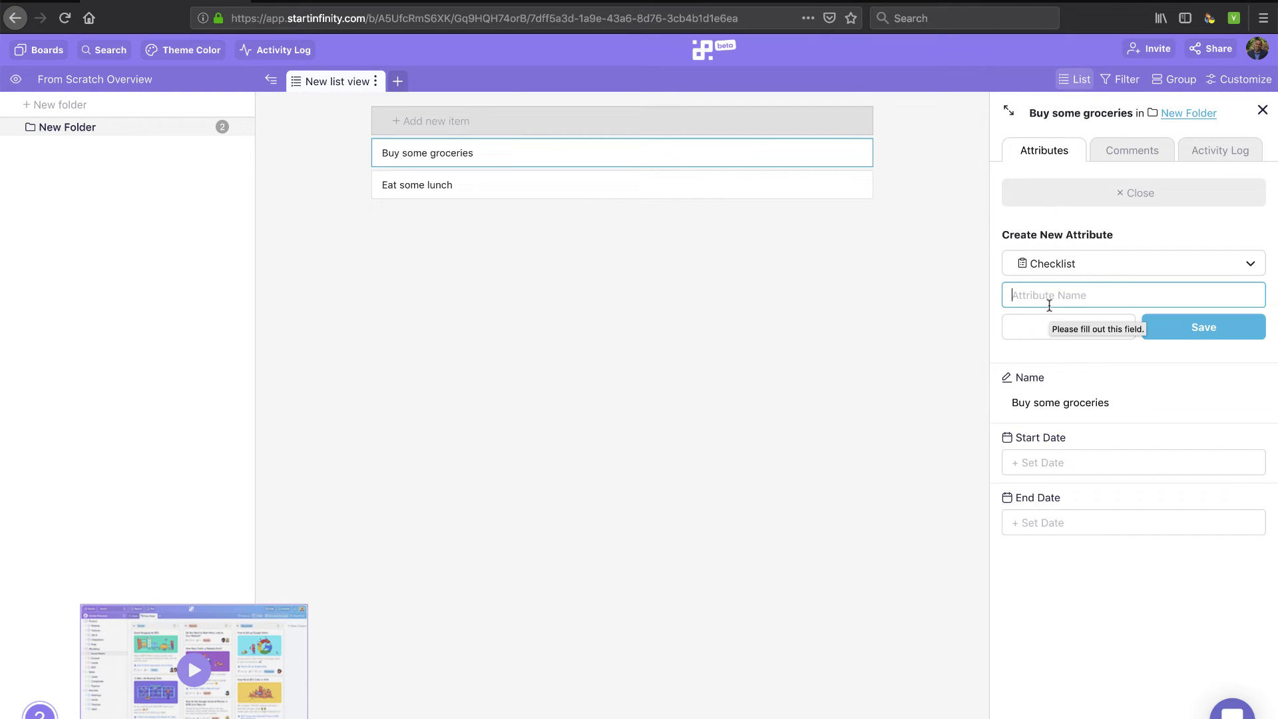
{"action": "type", "text": "Ite"}
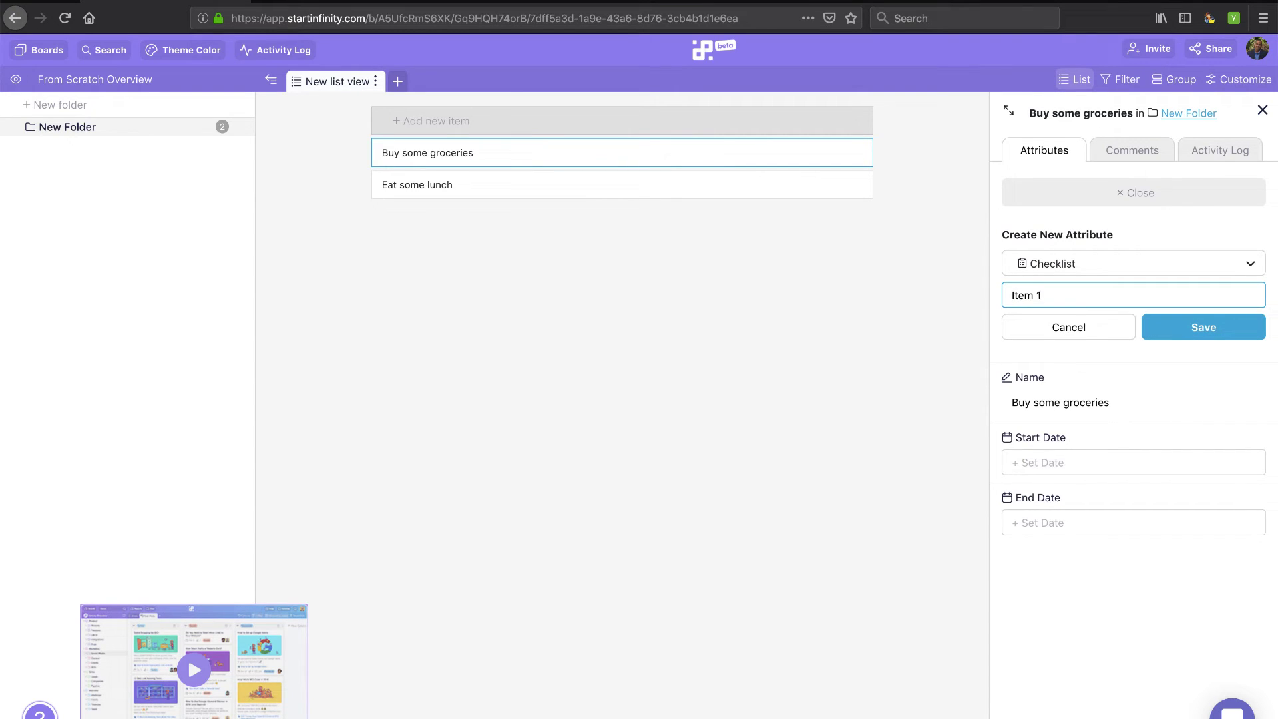
{"action": "type", "text": "m 1"}
{"action": "left_click", "coordinate": [1176, 318]}
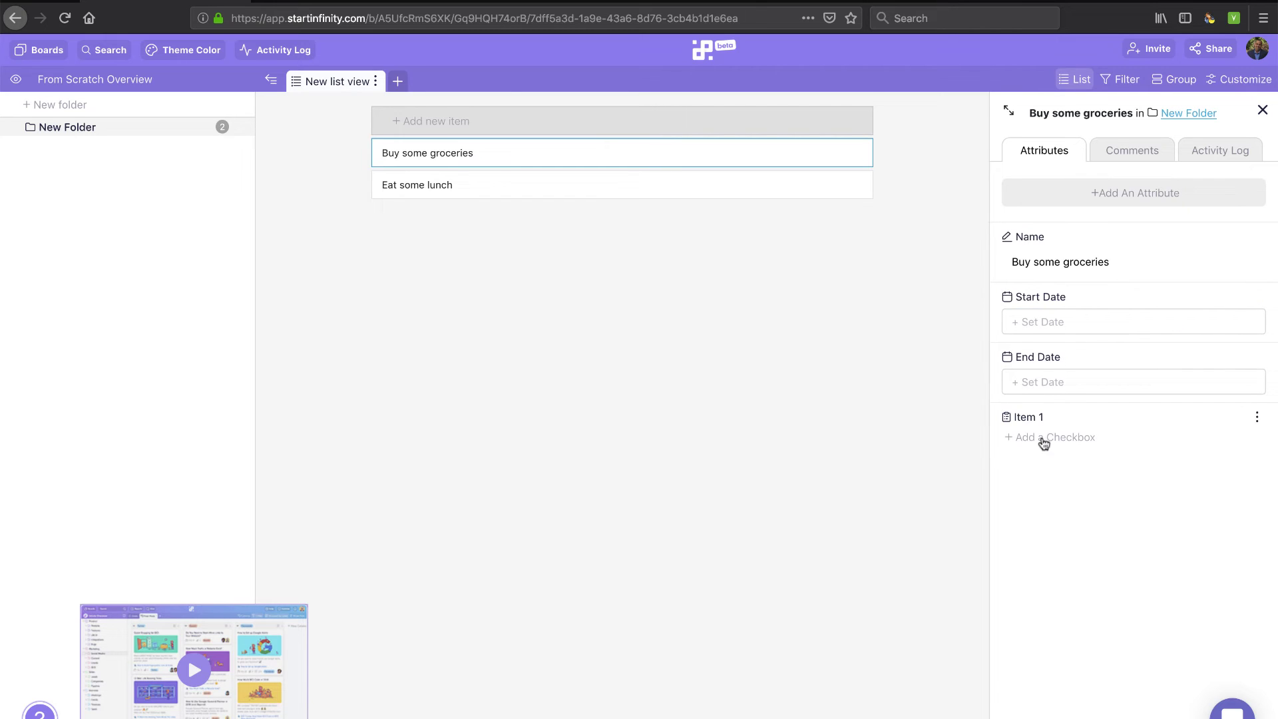
Fill the Item 1 checklist with Do this, Do that and And this
{"action": "left_click", "coordinate": [1037, 437]}
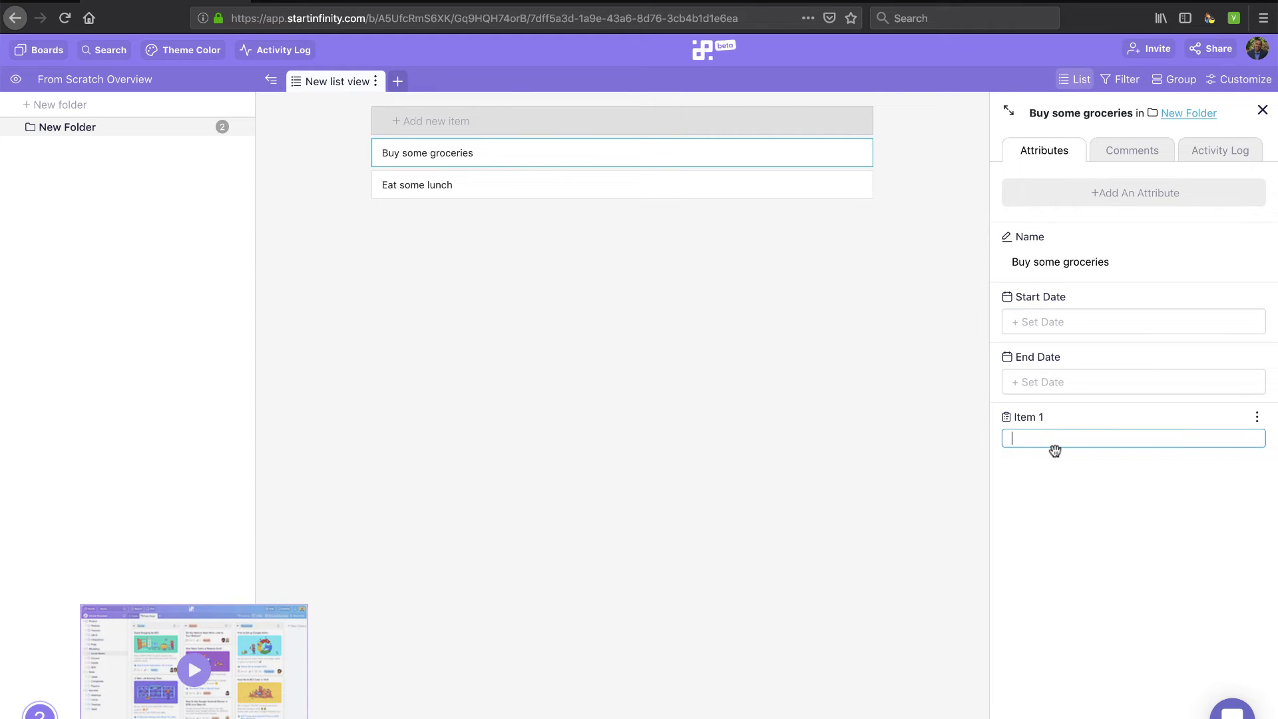
{"action": "type", "text": "Do this"}
{"action": "key", "text": "Return"}
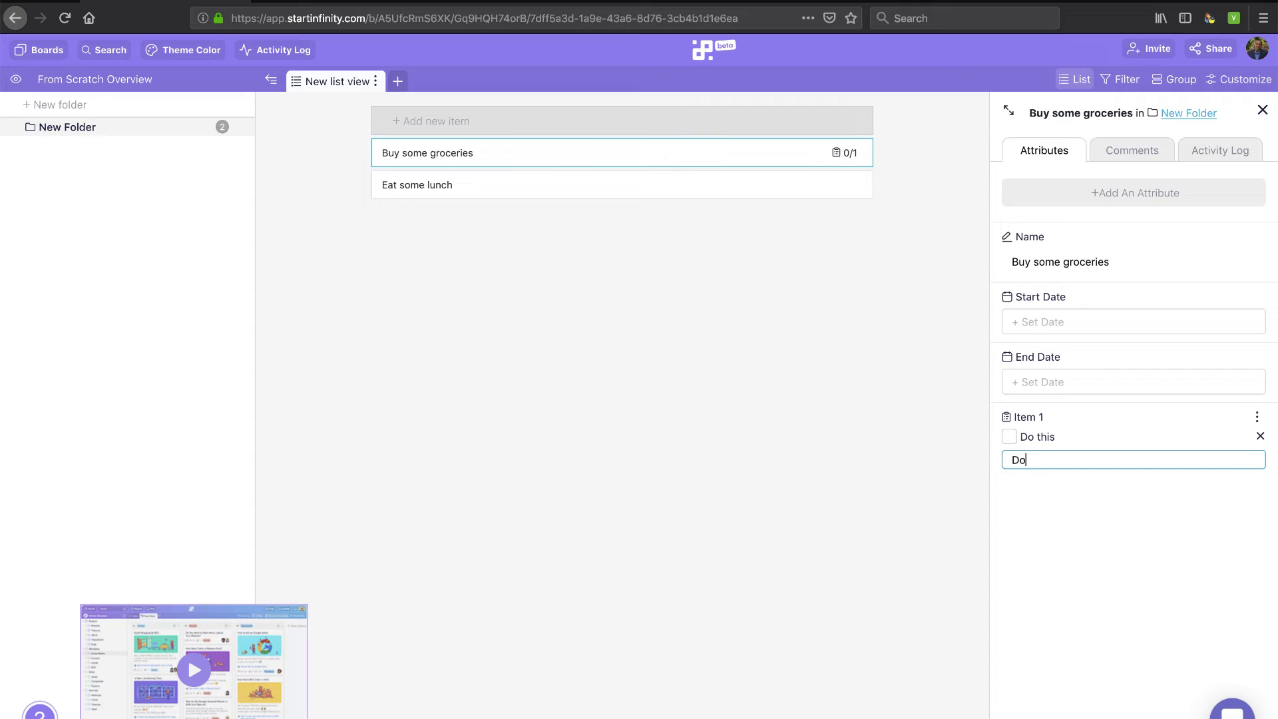
{"action": "key", "text": "Return"}
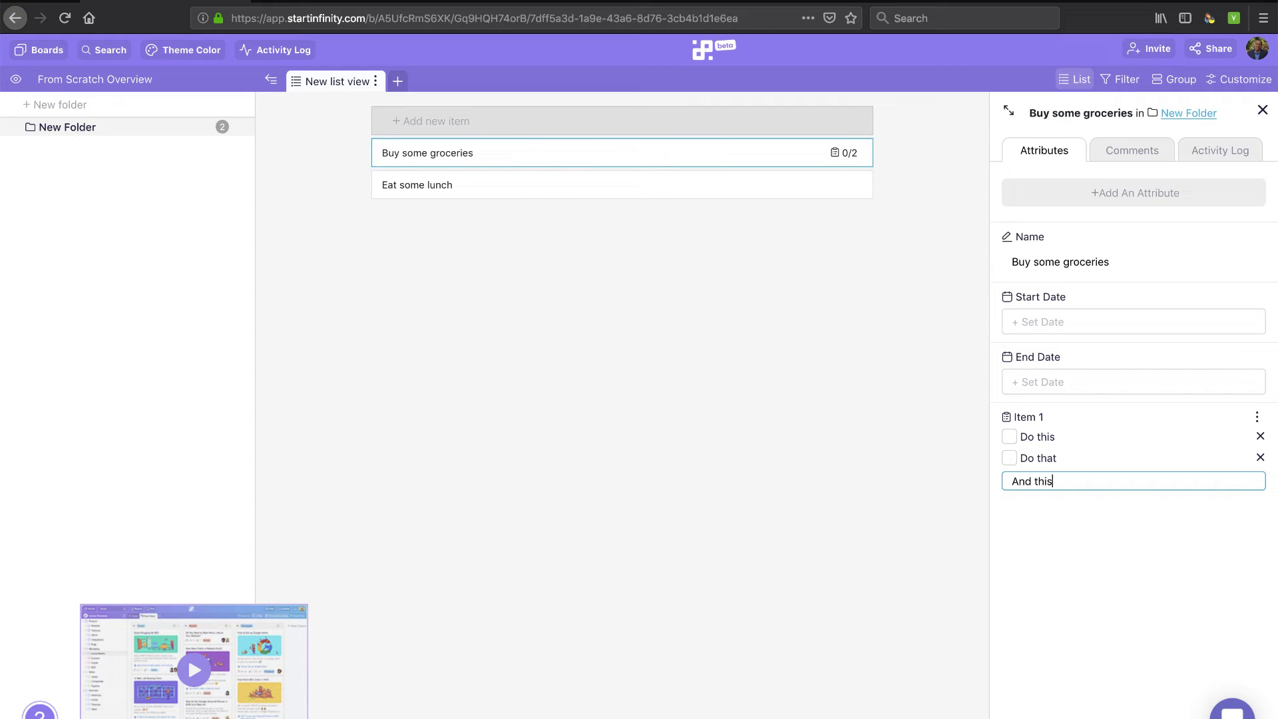
{"action": "type", "text": "And this"}
{"action": "key", "text": "Return"}
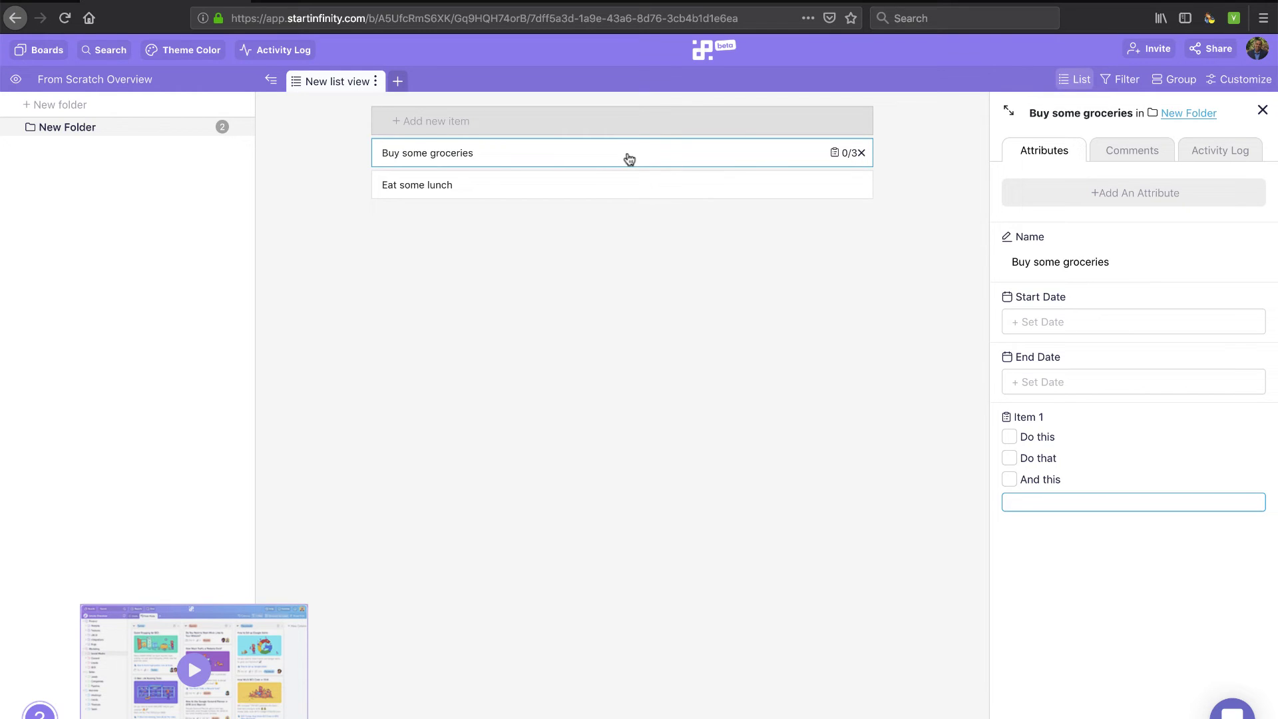
Add a Members-type attribute named Assignee to Buy some groceries
{"action": "left_click", "coordinate": [1075, 194]}
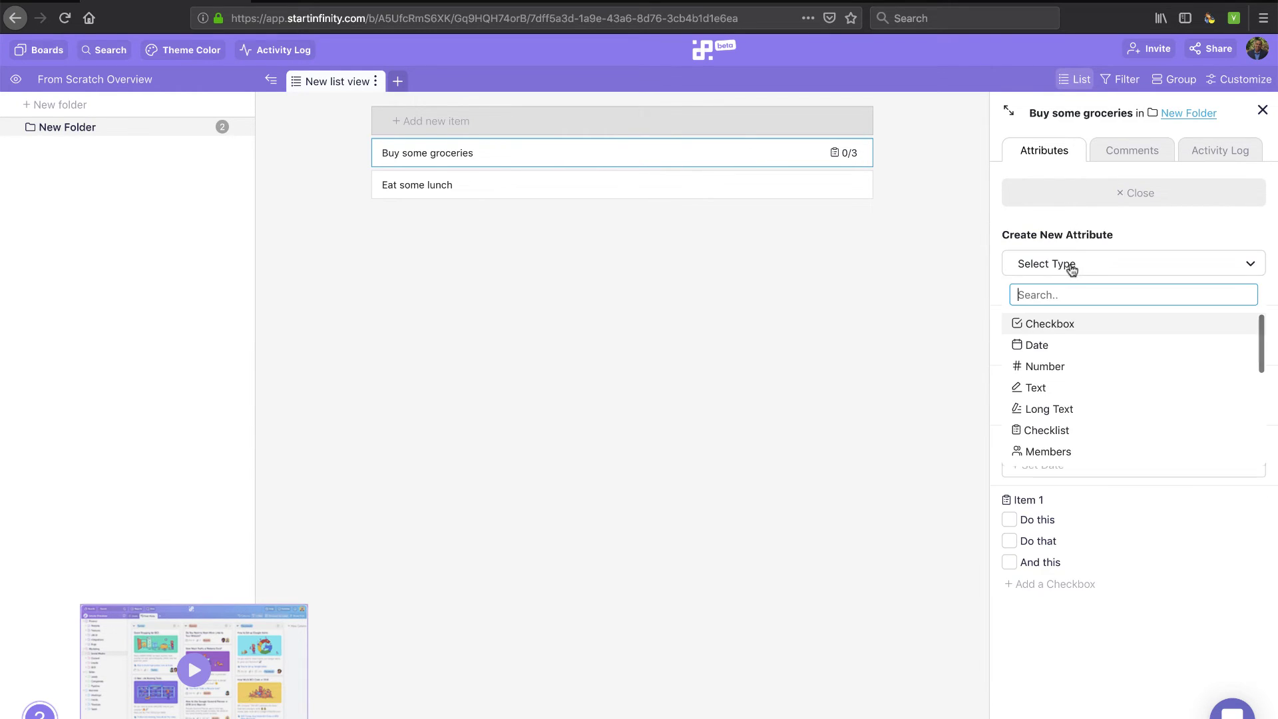
{"action": "left_click", "coordinate": [1072, 268]}
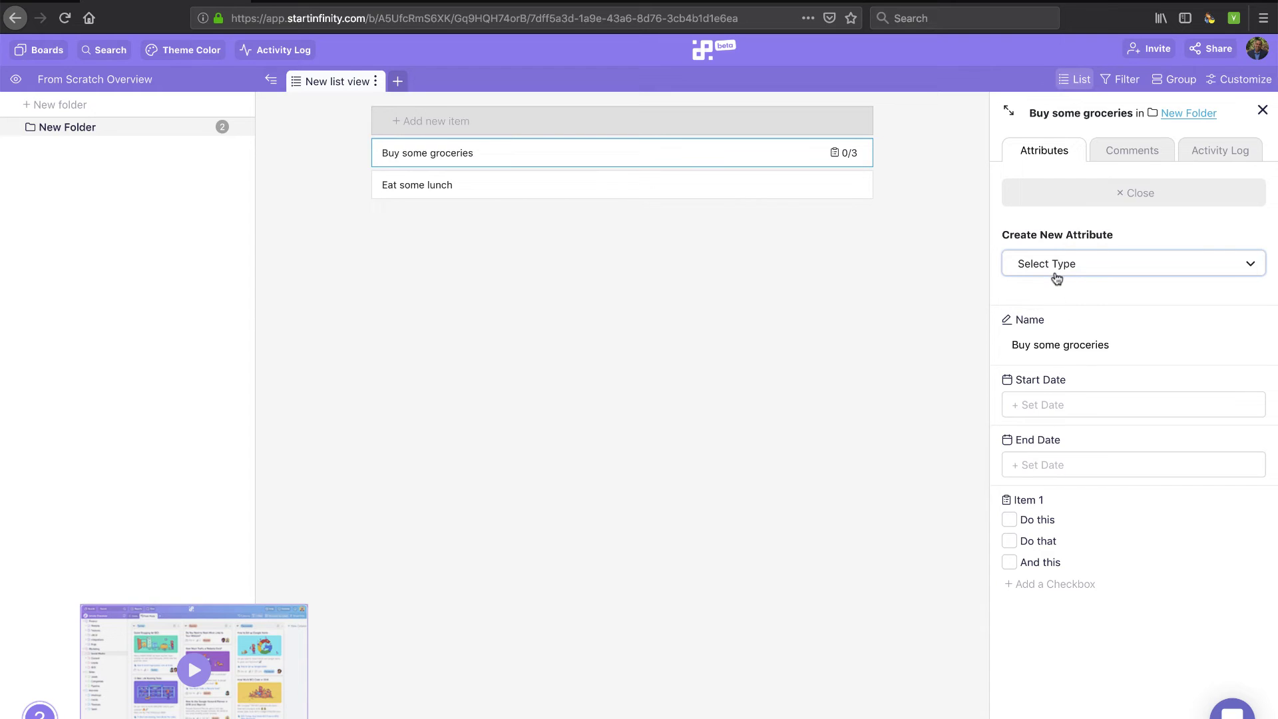
{"action": "left_click", "coordinate": [1056, 272]}
{"action": "scroll", "coordinate": [1049, 394], "scroll_direction": "down", "scroll_amount": 1}
{"action": "scroll", "coordinate": [1050, 394], "scroll_direction": "down", "scroll_amount": 1}
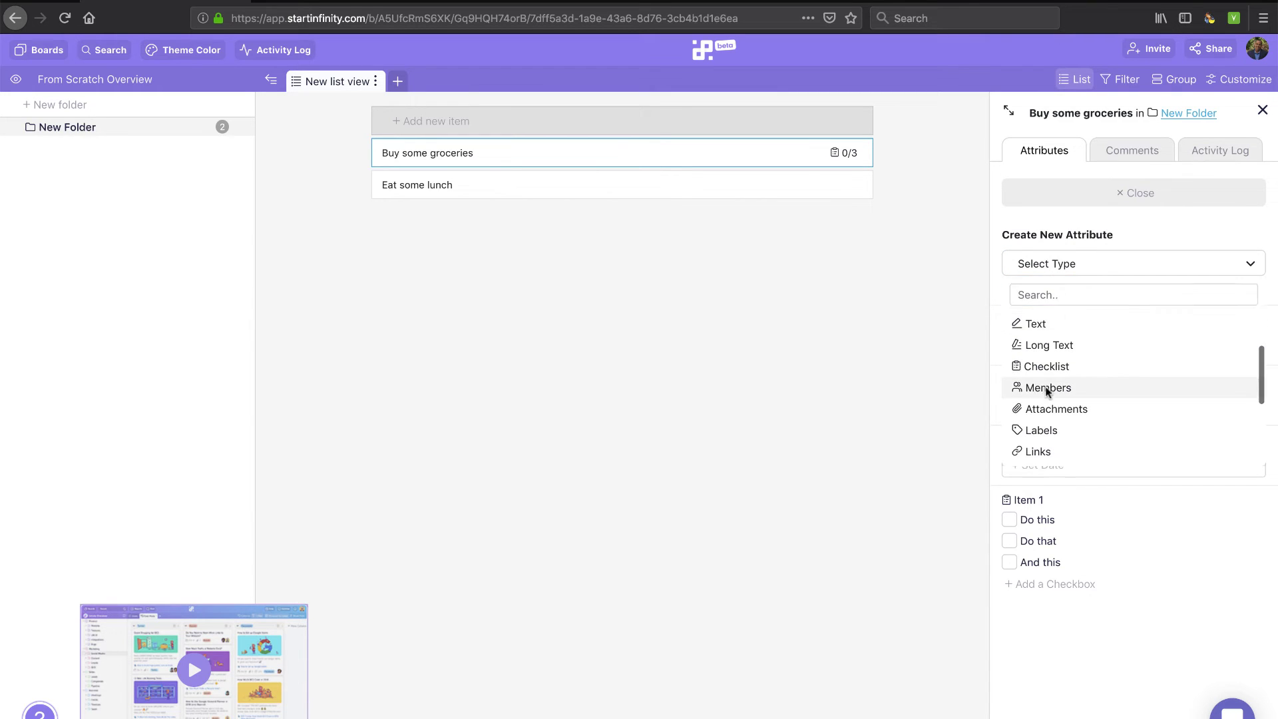
{"action": "left_click", "coordinate": [1048, 390]}
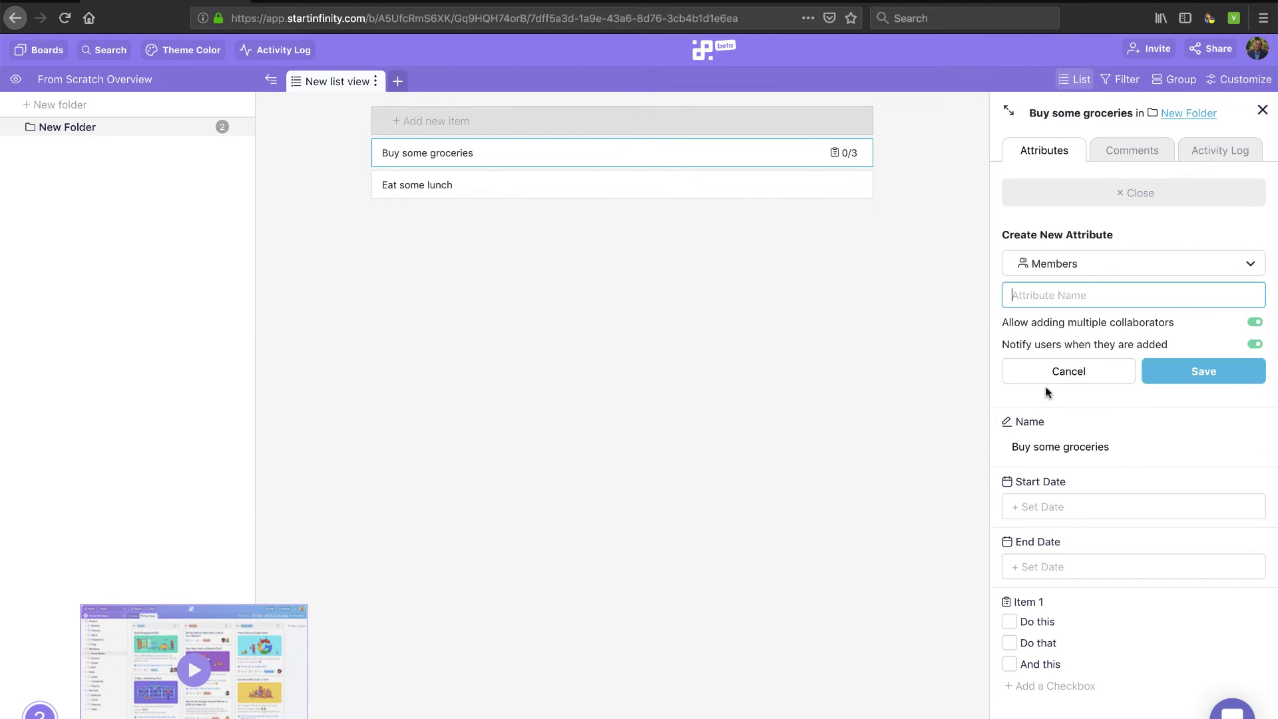
{"action": "left_click", "coordinate": [1200, 372]}
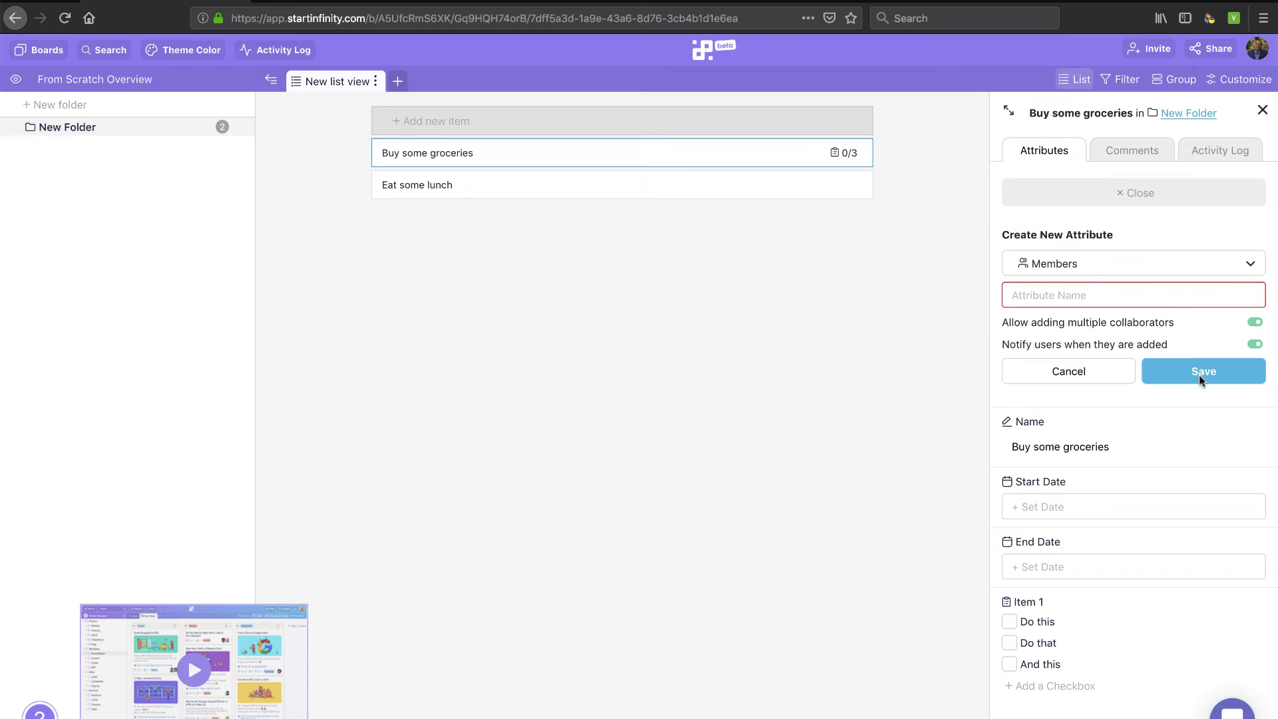
{"action": "left_click", "coordinate": [1084, 296]}
{"action": "type", "text": "Assignee"}
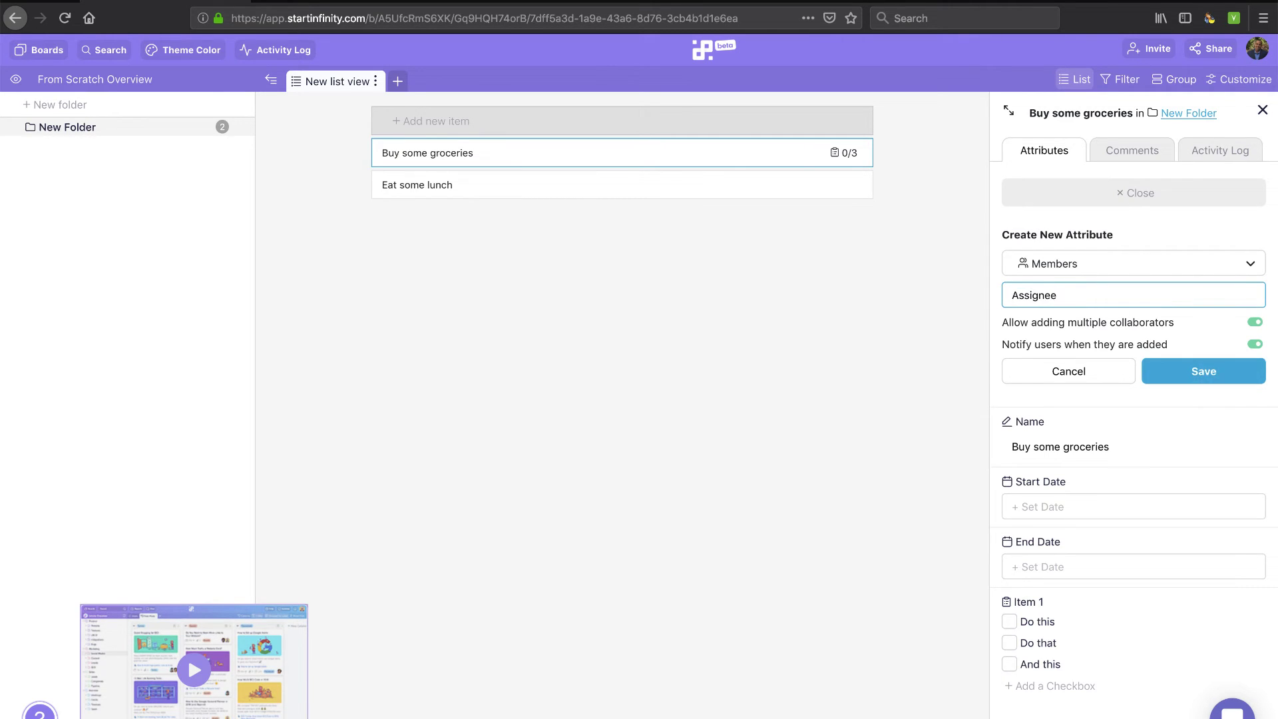
{"action": "key", "text": "Return"}
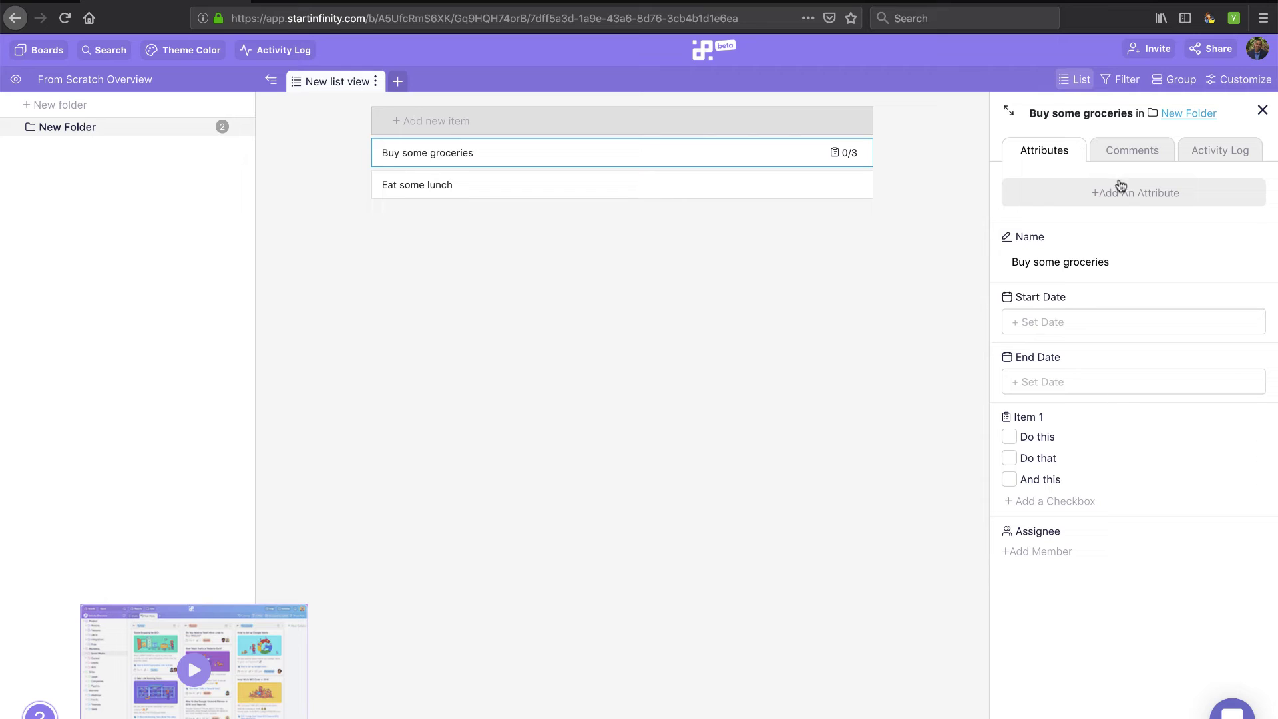
Give Eat some lunch a Mar 12th start date and assign it to the team member
{"action": "double_click", "coordinate": [677, 160]}
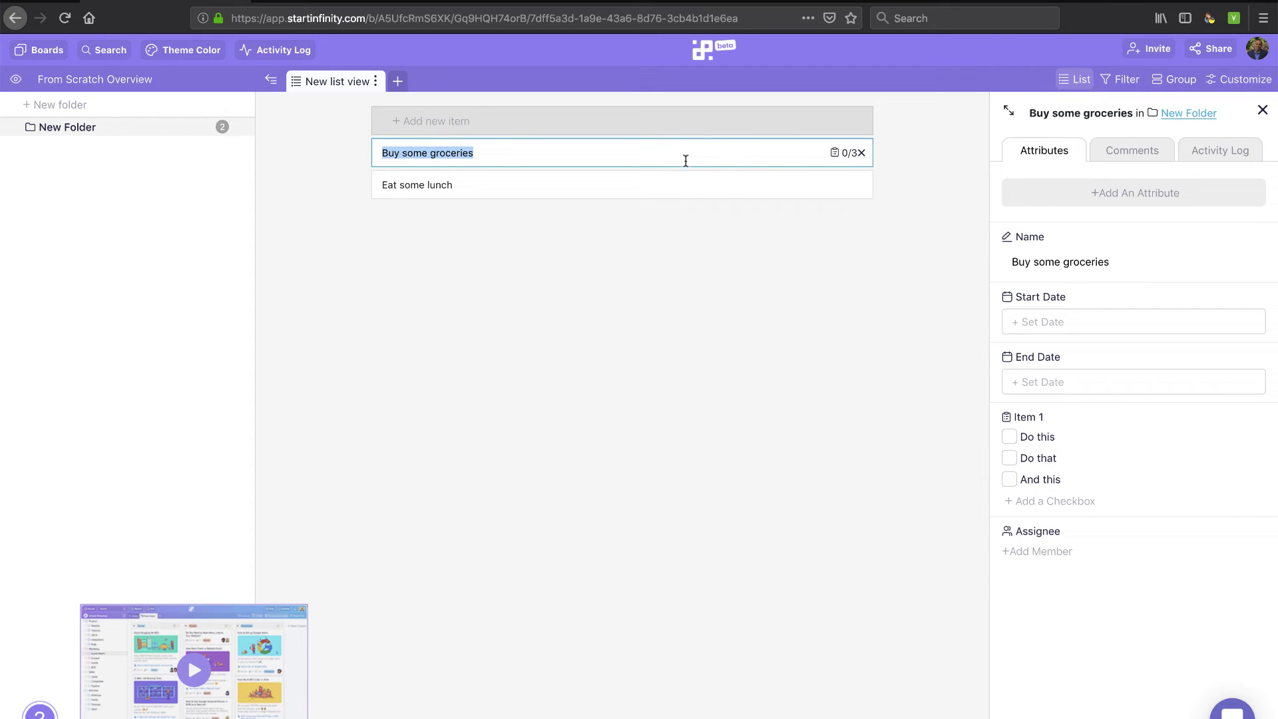
{"action": "double_click", "coordinate": [740, 192]}
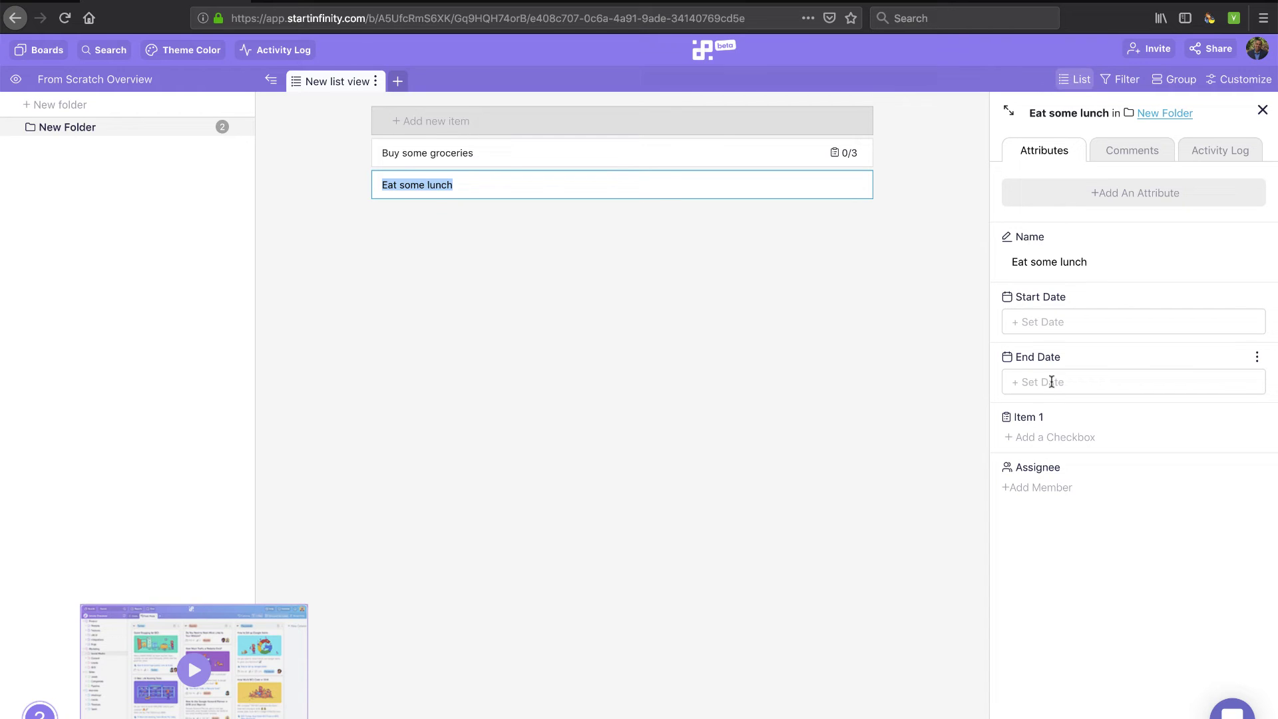
{"action": "left_click", "coordinate": [1052, 329]}
{"action": "left_click", "coordinate": [1093, 474]}
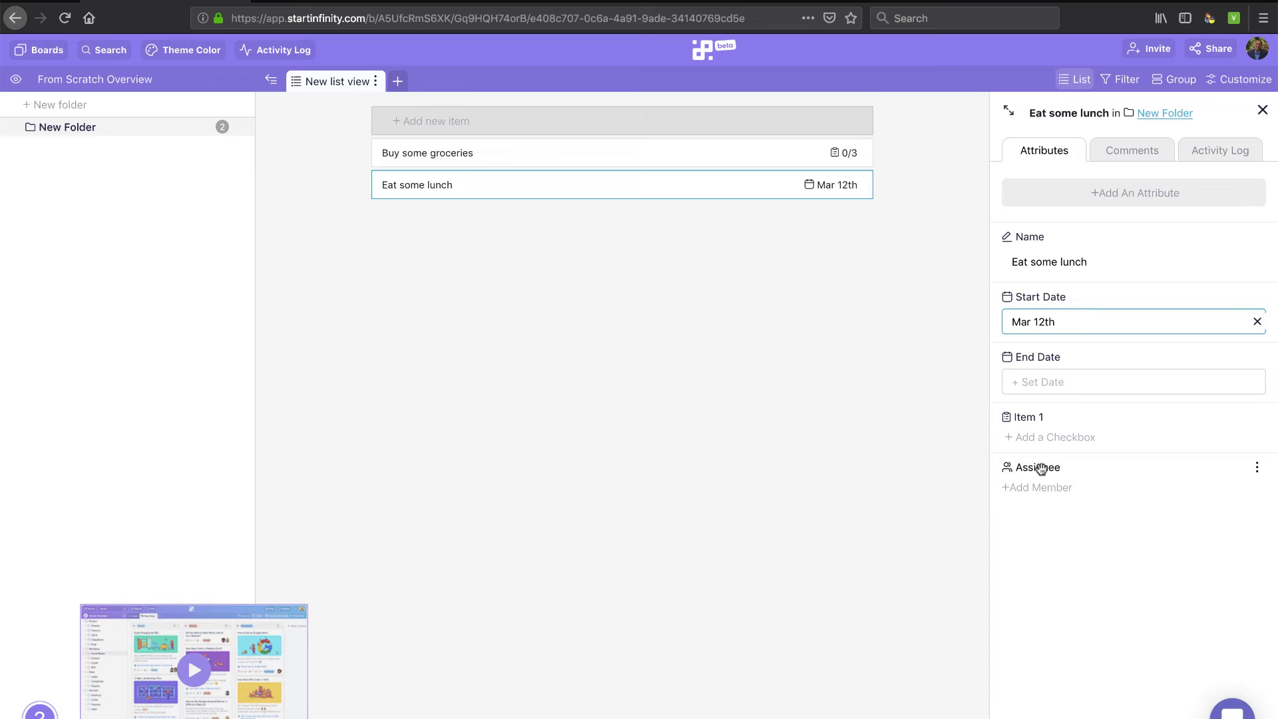
{"action": "left_click", "coordinate": [1037, 489]}
{"action": "left_click", "coordinate": [1045, 559]}
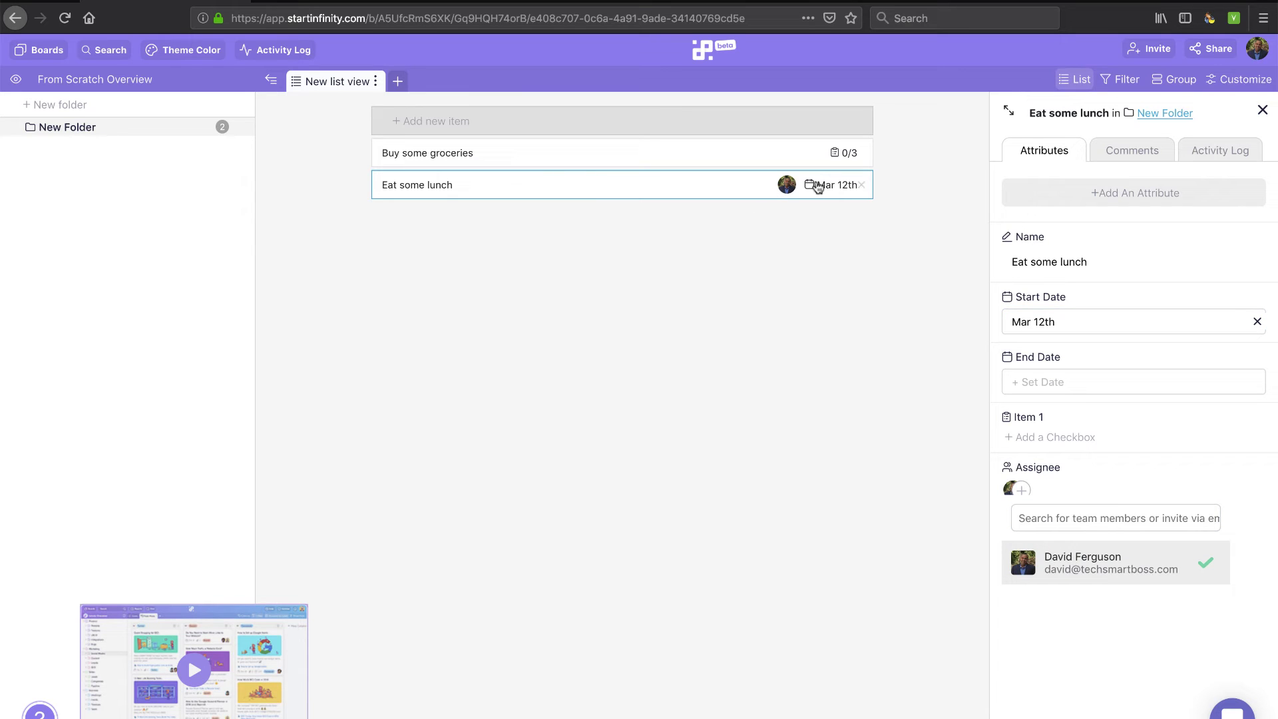
{"action": "left_click", "coordinate": [774, 155]}
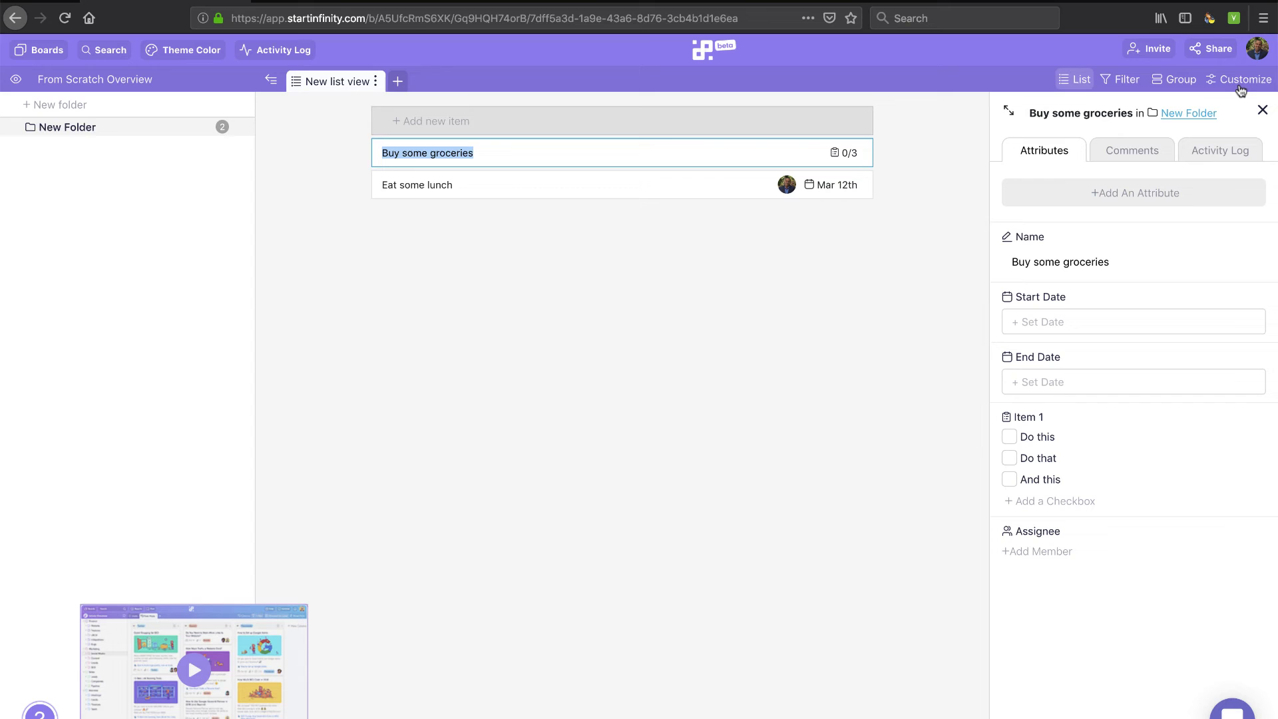
Close the item details panel and switch to the To Do List board
{"action": "left_click", "coordinate": [1262, 110]}
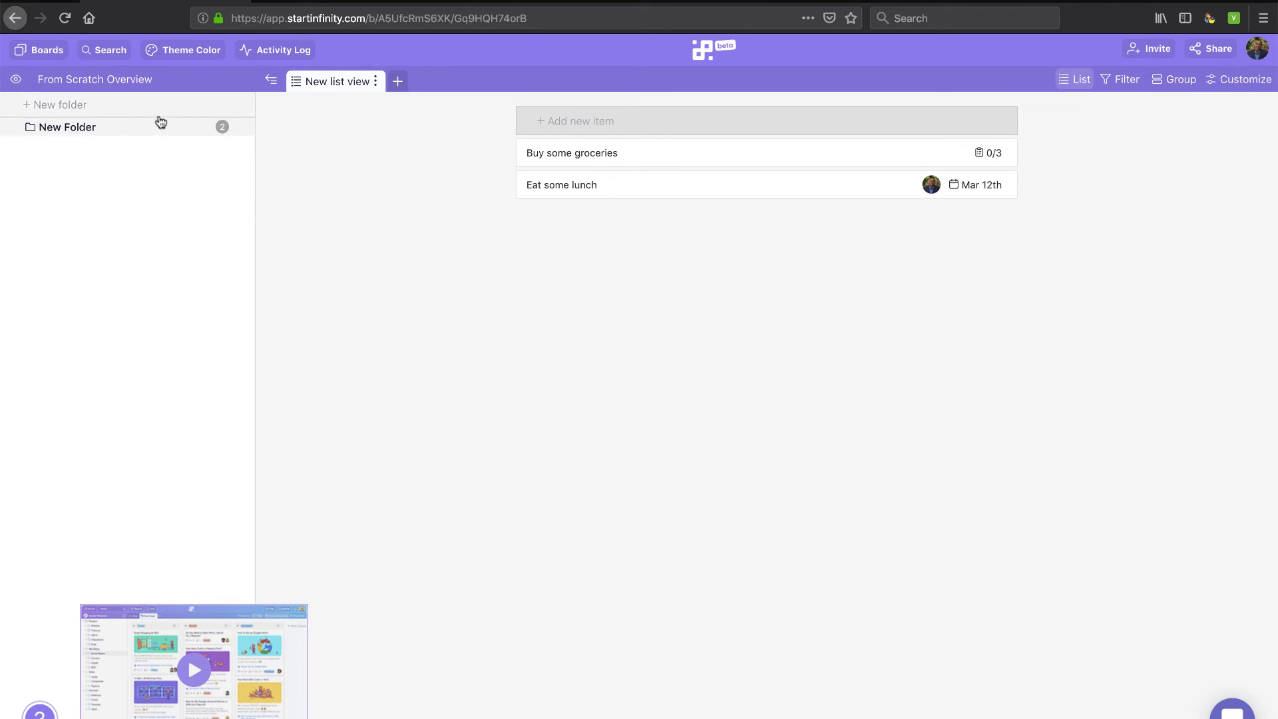
{"action": "left_click", "coordinate": [40, 50]}
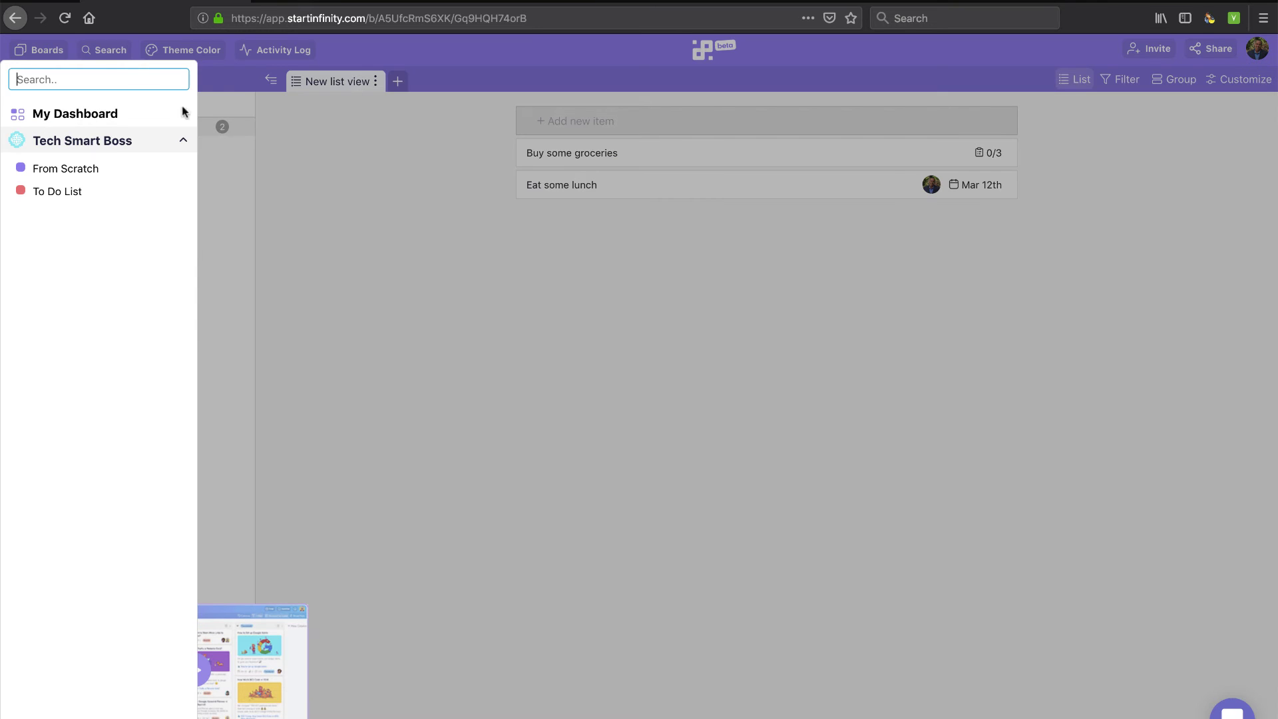
{"action": "left_click", "coordinate": [56, 191]}
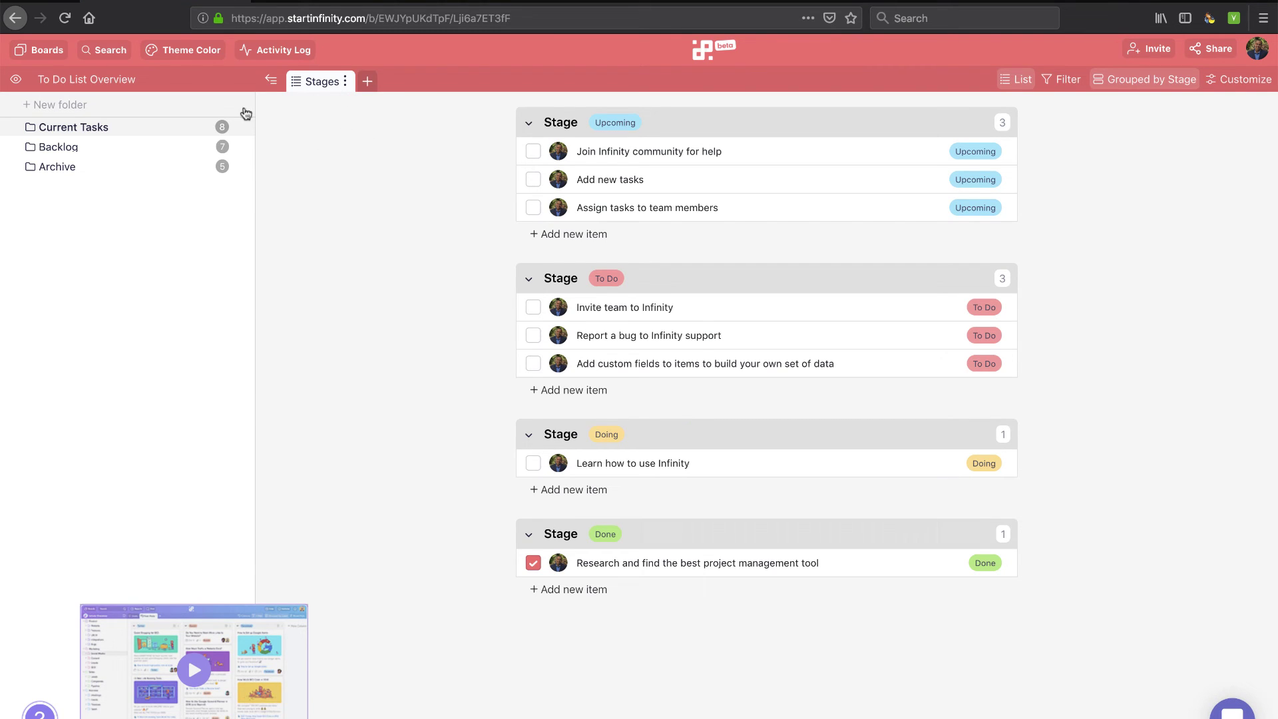
From My Dashboard, create a board named 'New' and browse its template choices
{"action": "left_click", "coordinate": [47, 50]}
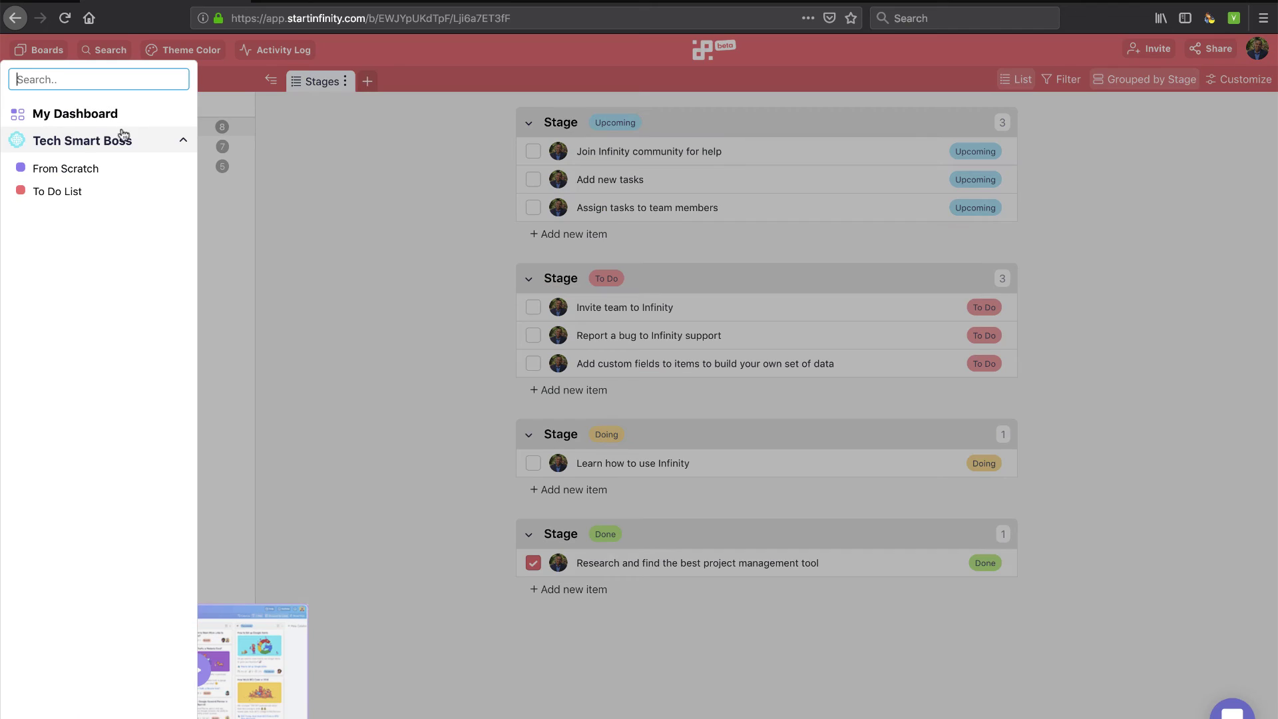
{"action": "left_click", "coordinate": [77, 113]}
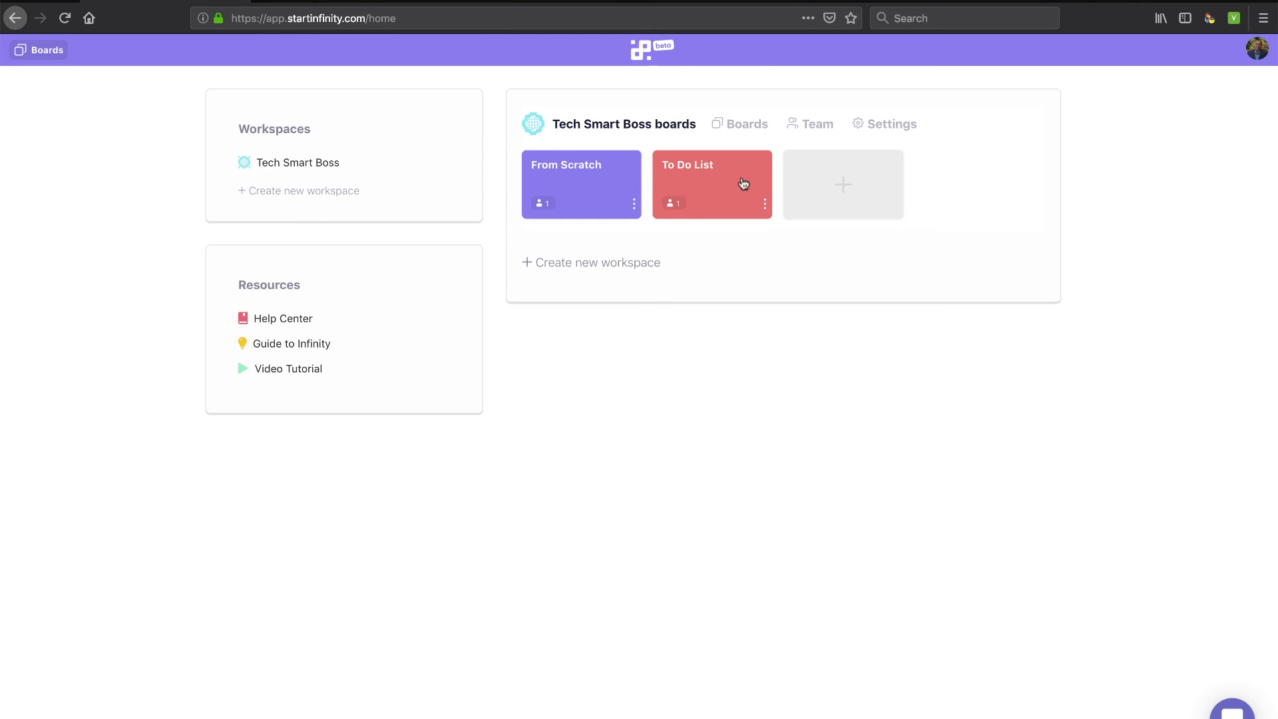
{"action": "left_click", "coordinate": [827, 194]}
{"action": "left_click", "coordinate": [606, 189]}
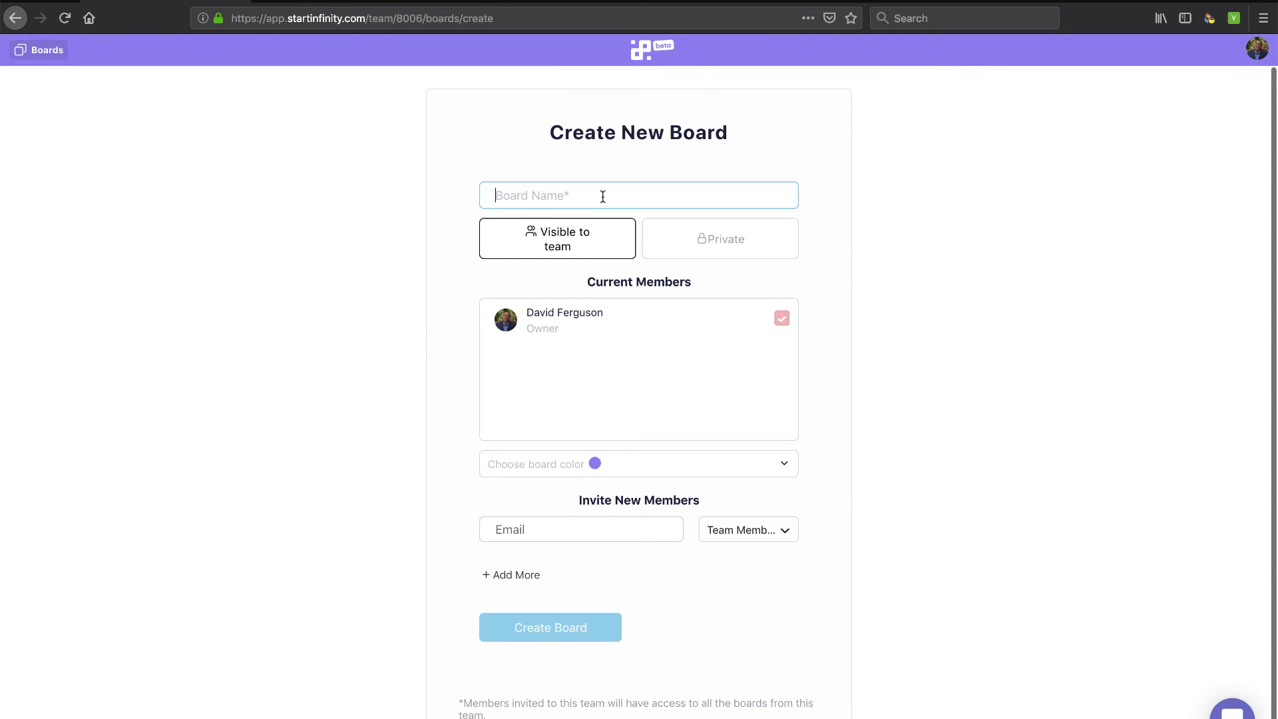
{"action": "type", "text": "New"}
{"action": "left_click", "coordinate": [544, 620]}
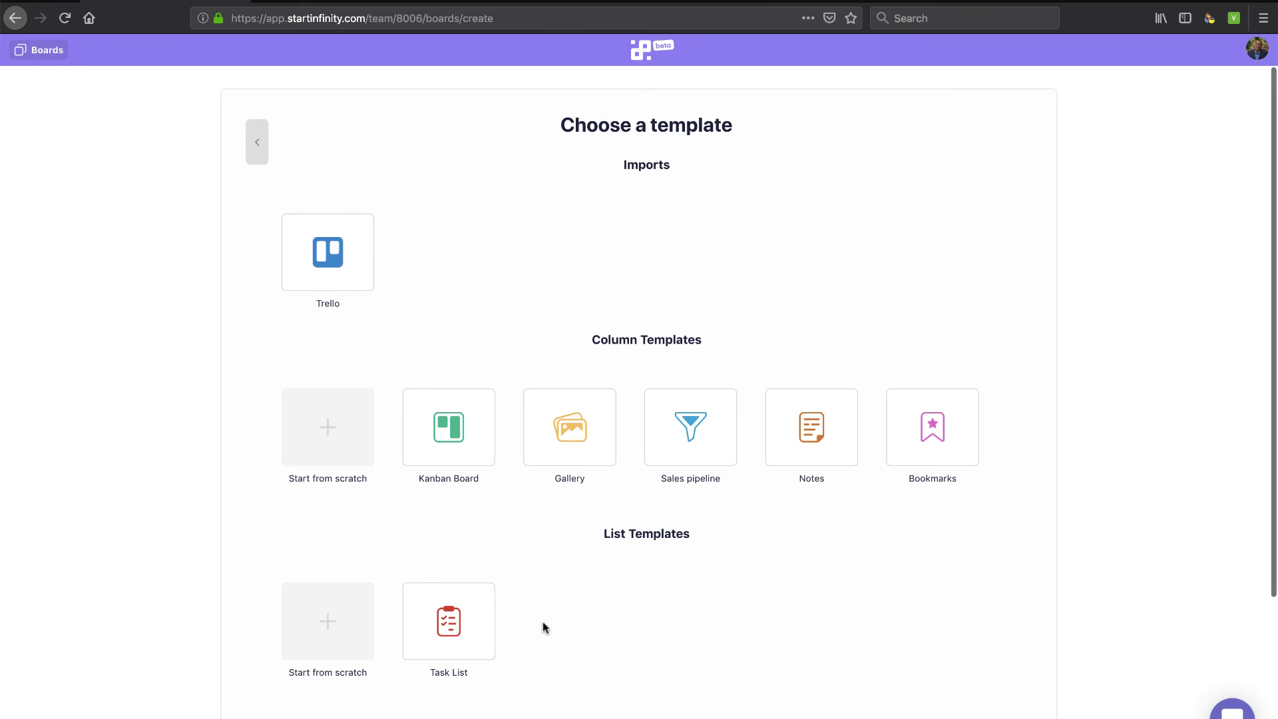
{"action": "scroll", "coordinate": [945, 464], "scroll_direction": "down", "scroll_amount": 3}
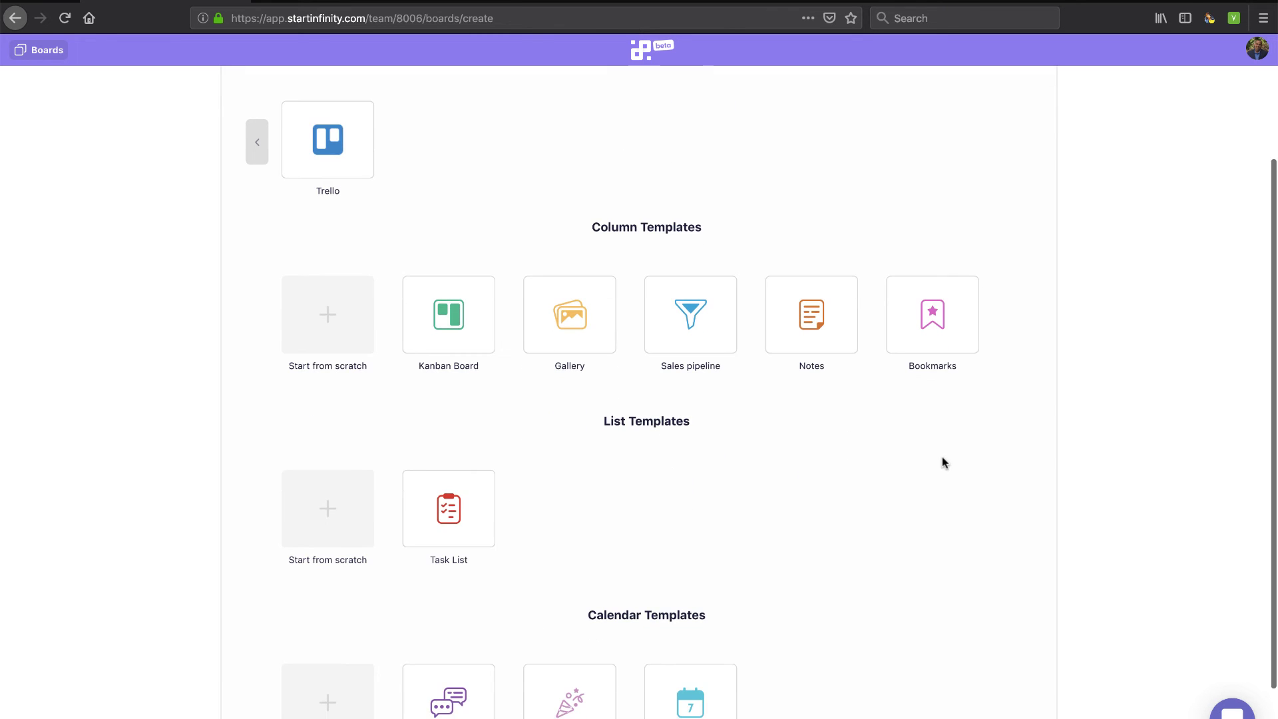
{"action": "scroll", "coordinate": [539, 549], "scroll_direction": "down", "scroll_amount": 2}
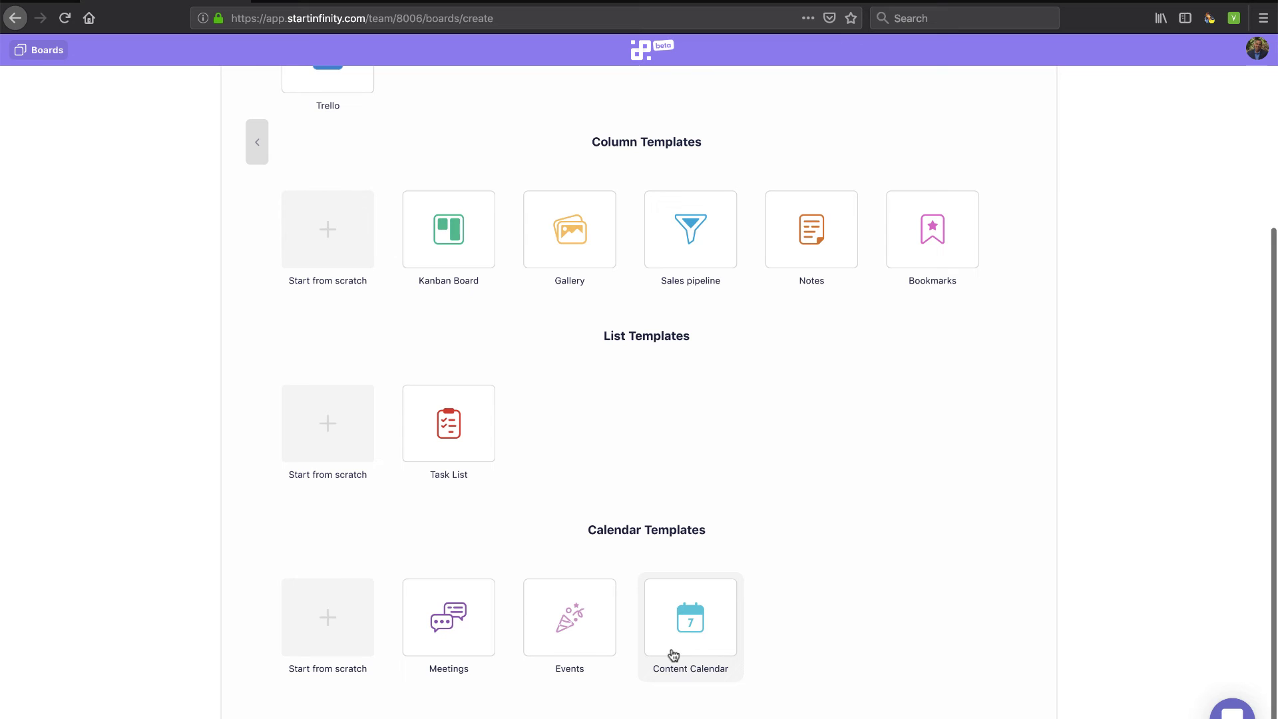
Build the board from the Meetings template and show its By Location view, closing the details
{"action": "left_click", "coordinate": [452, 624]}
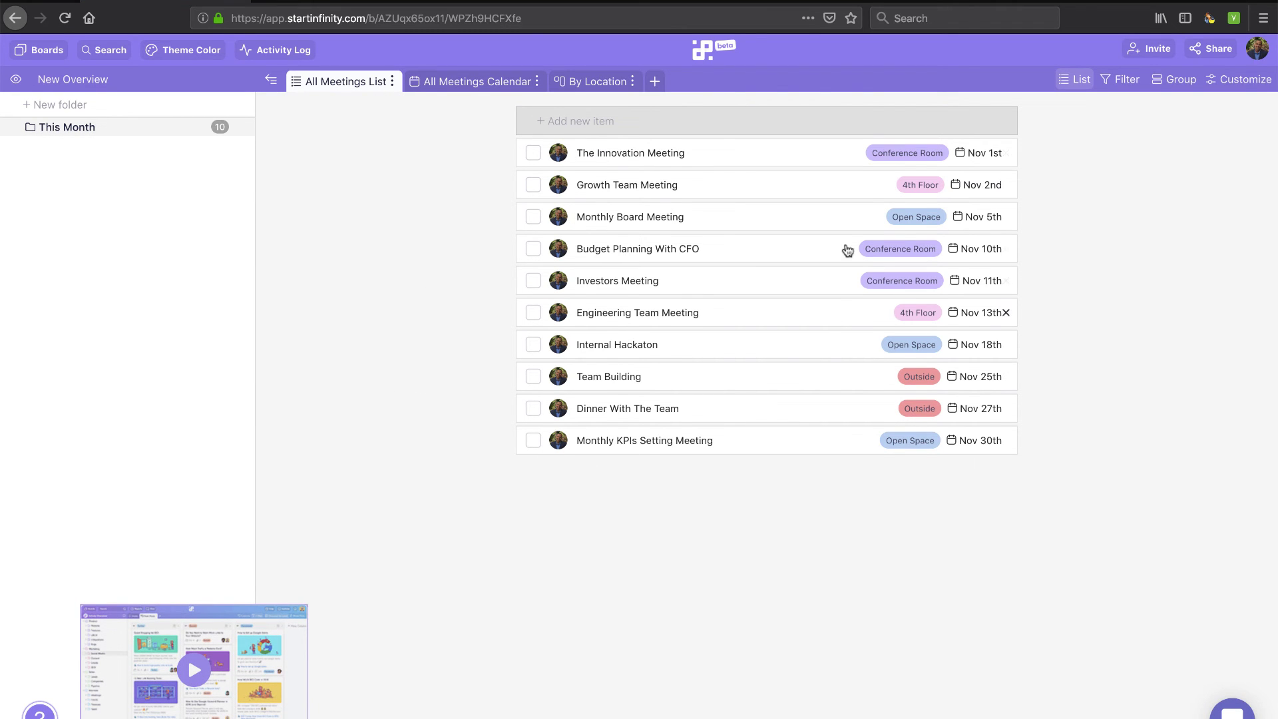
{"action": "left_click", "coordinate": [836, 162]}
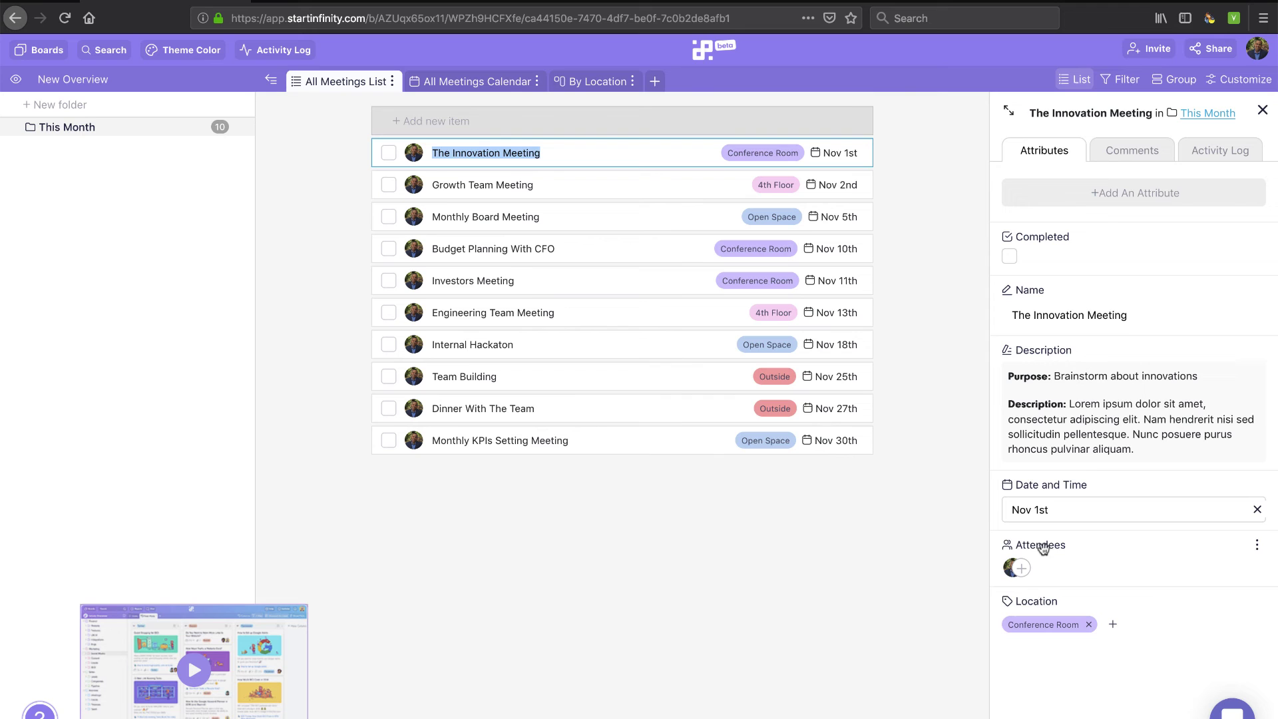
{"action": "left_click", "coordinate": [443, 82]}
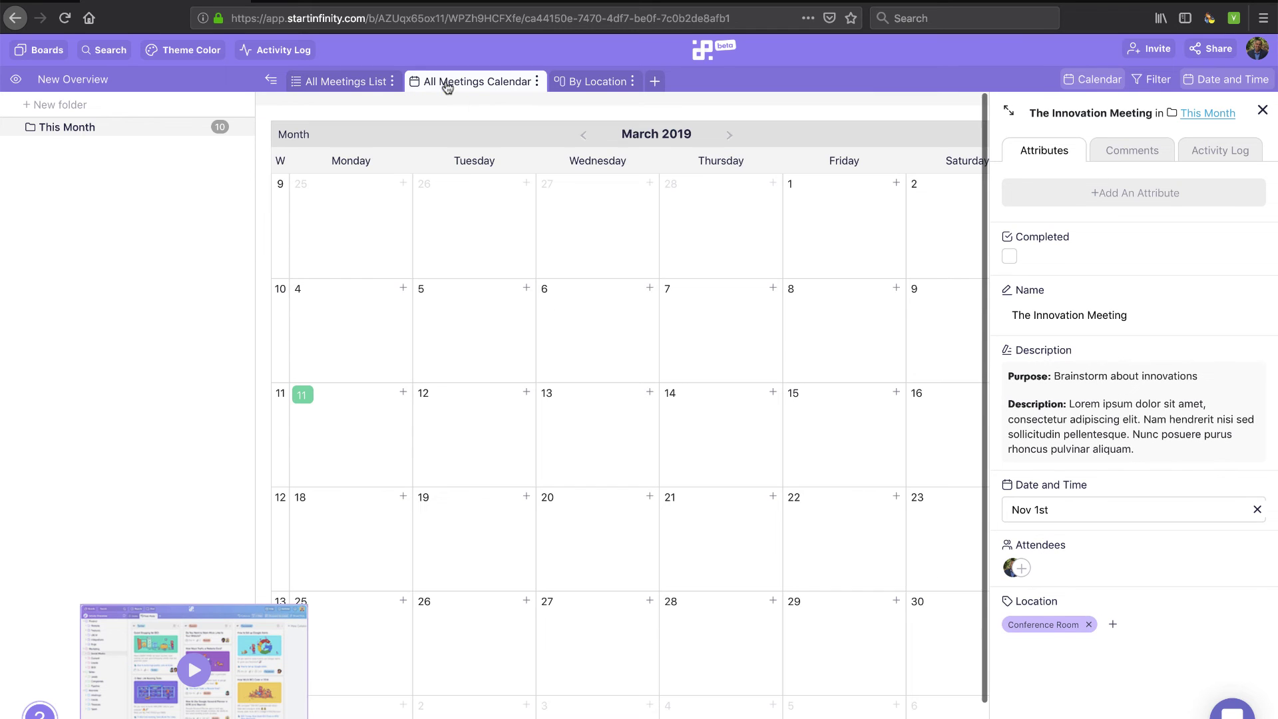
{"action": "left_click", "coordinate": [595, 86]}
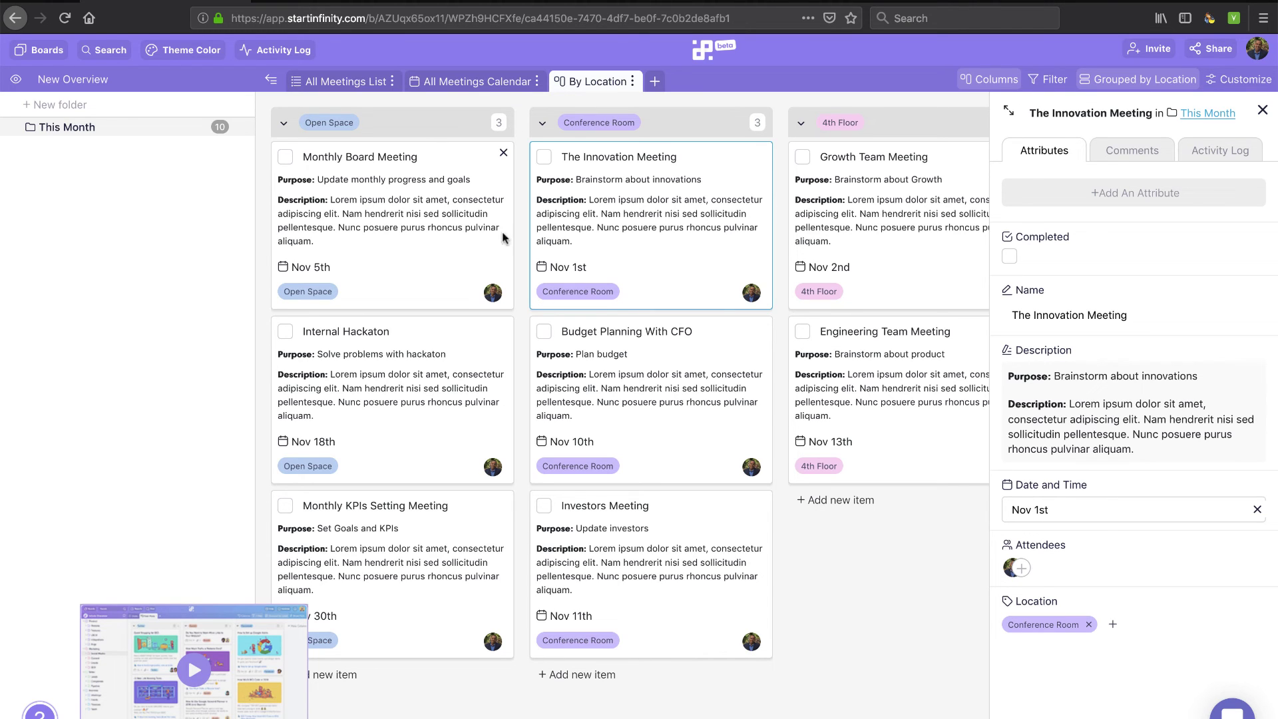
{"action": "left_click", "coordinate": [1262, 110]}
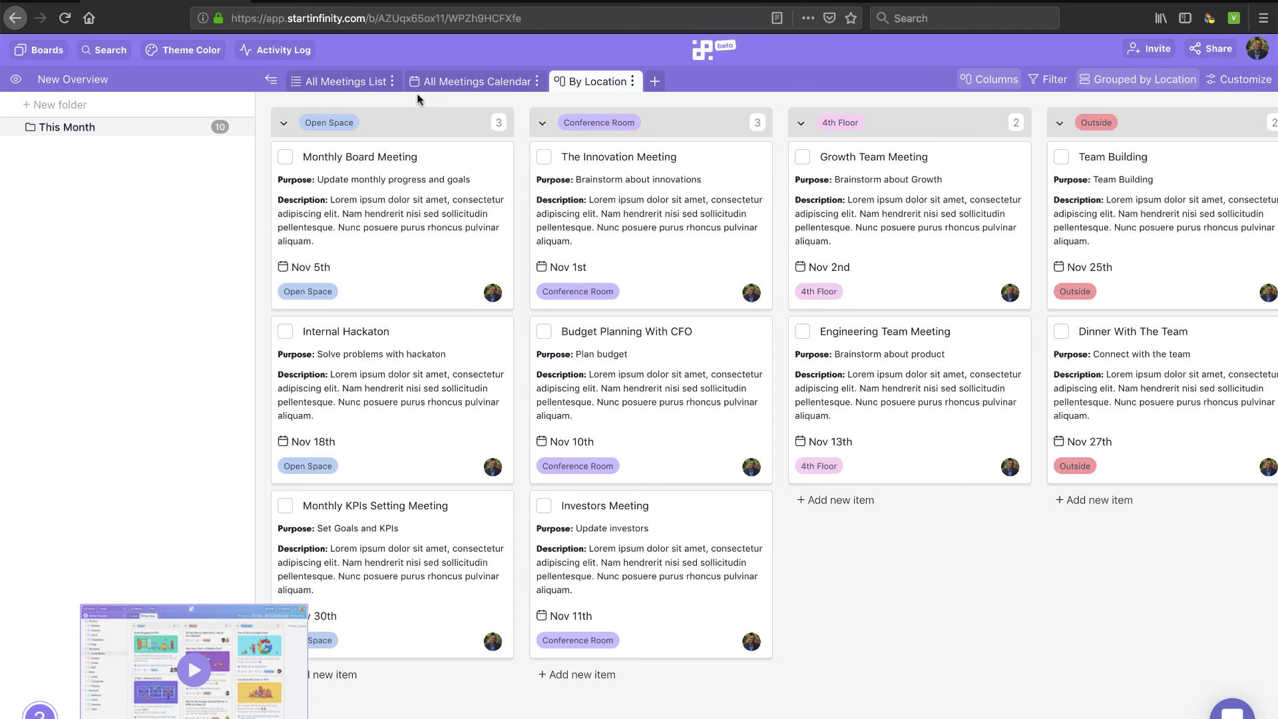
From My Dashboard, review the workspace's Settings, Team and Boards pages
{"action": "left_click", "coordinate": [43, 52]}
{"action": "left_click", "coordinate": [67, 118]}
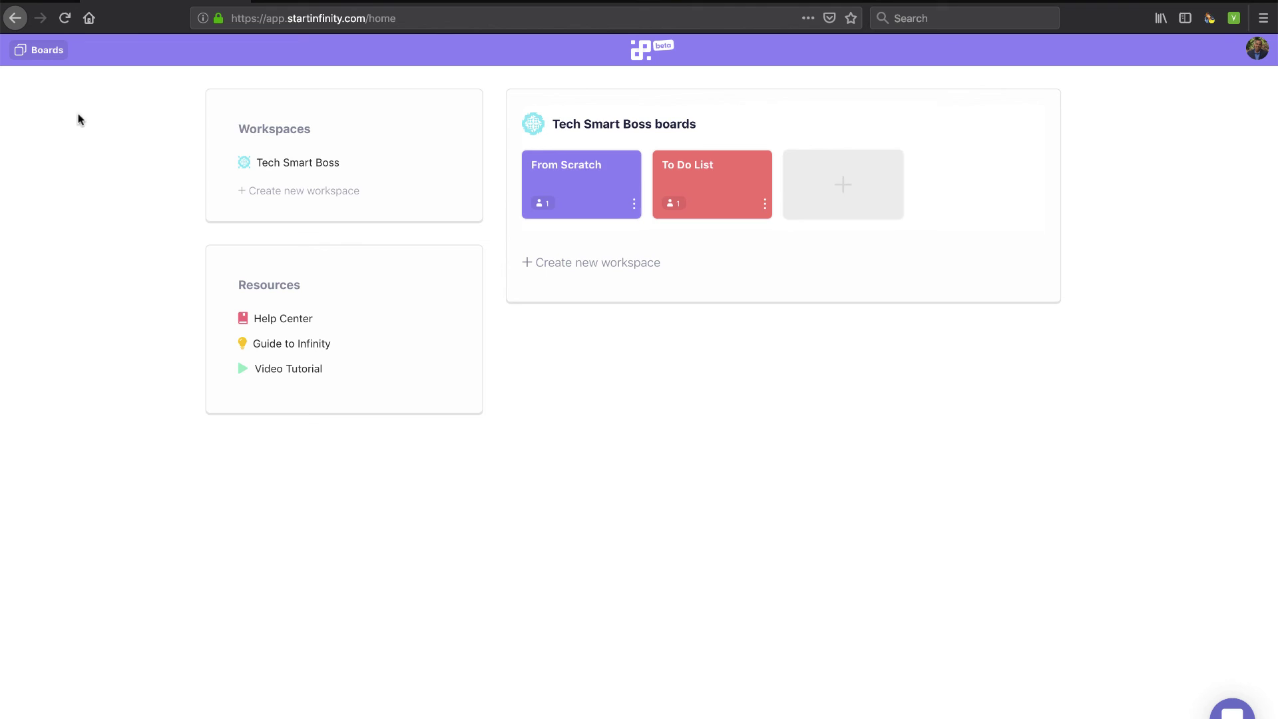
{"action": "mouse_move", "coordinate": [747, 185]}
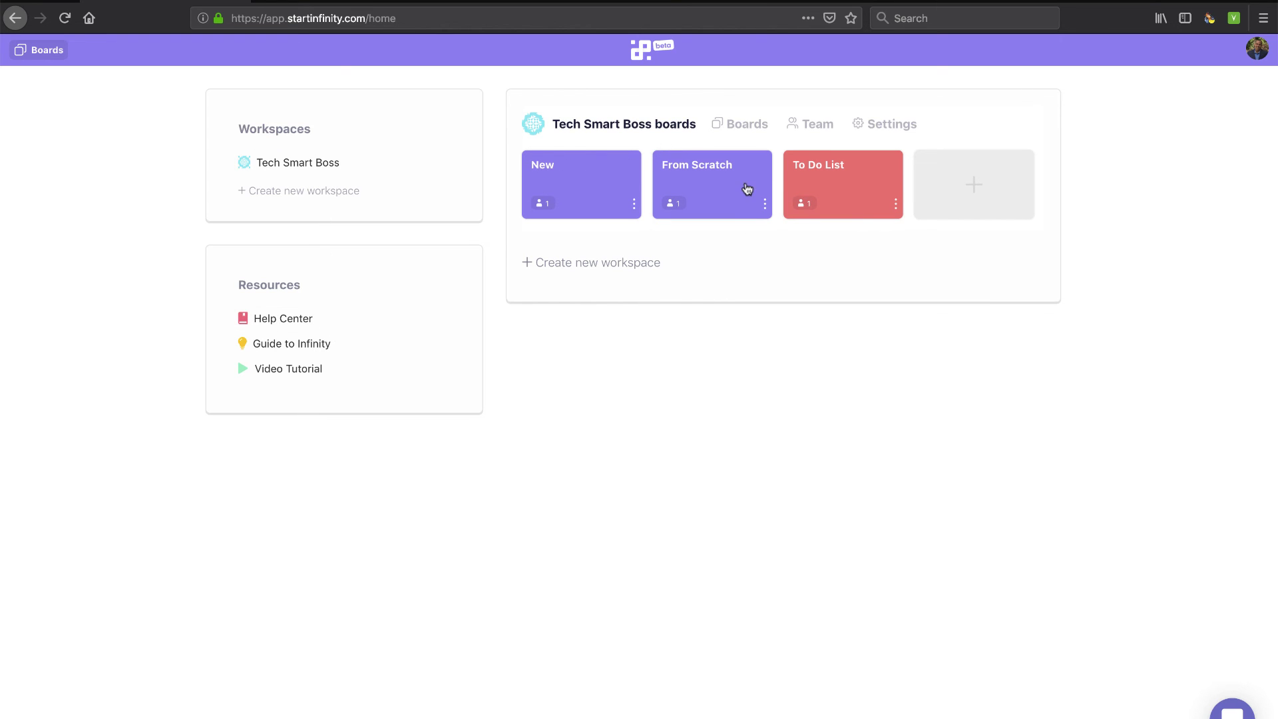
{"action": "left_click", "coordinate": [878, 127]}
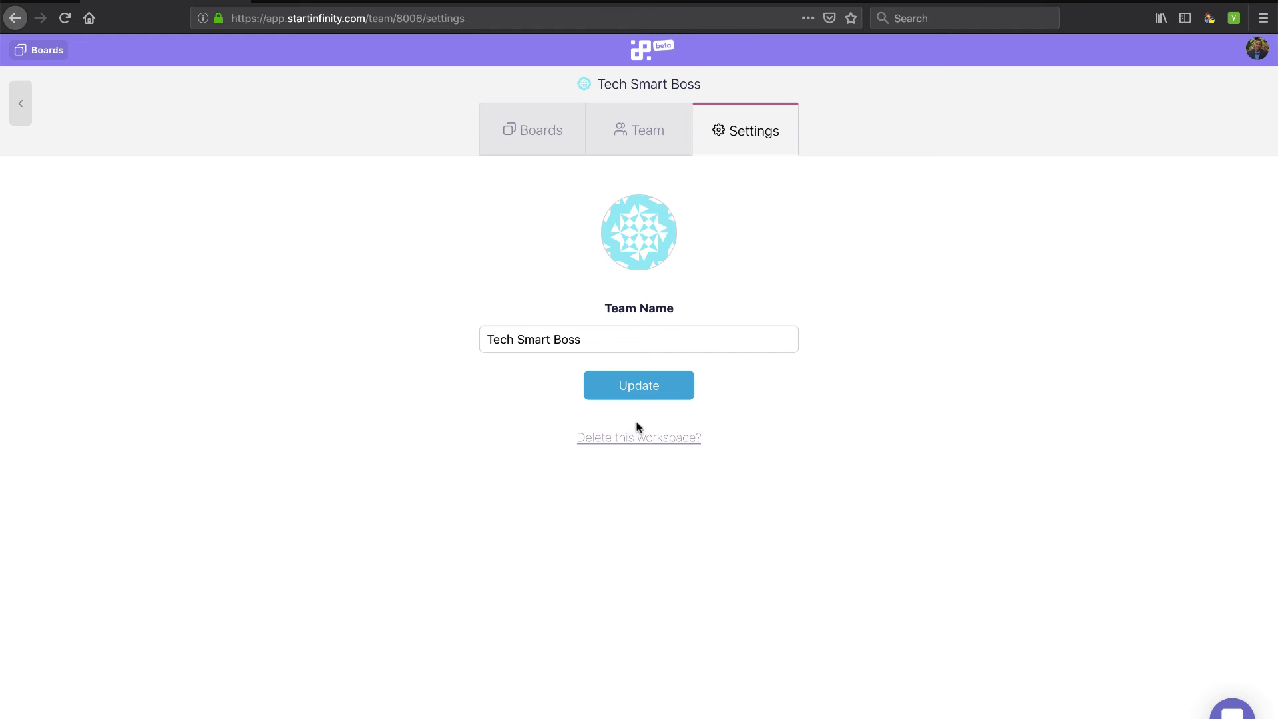
{"action": "left_click", "coordinate": [635, 140]}
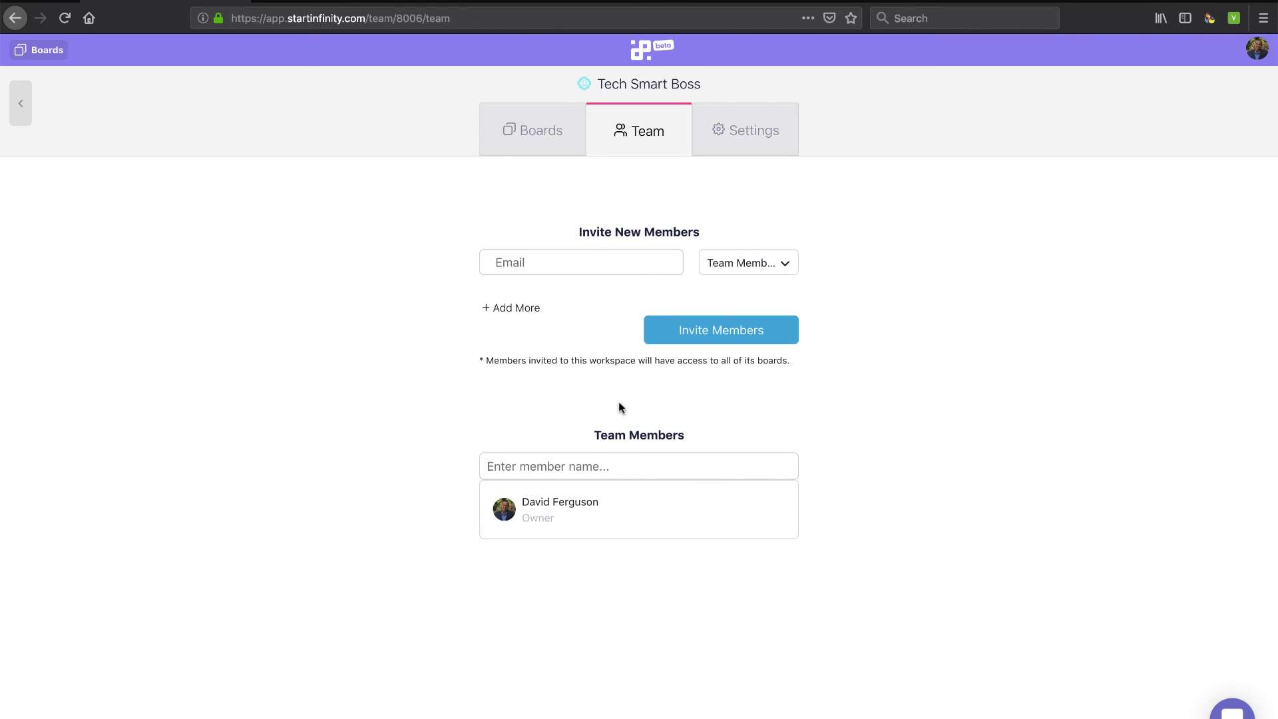
{"action": "left_click", "coordinate": [538, 131]}
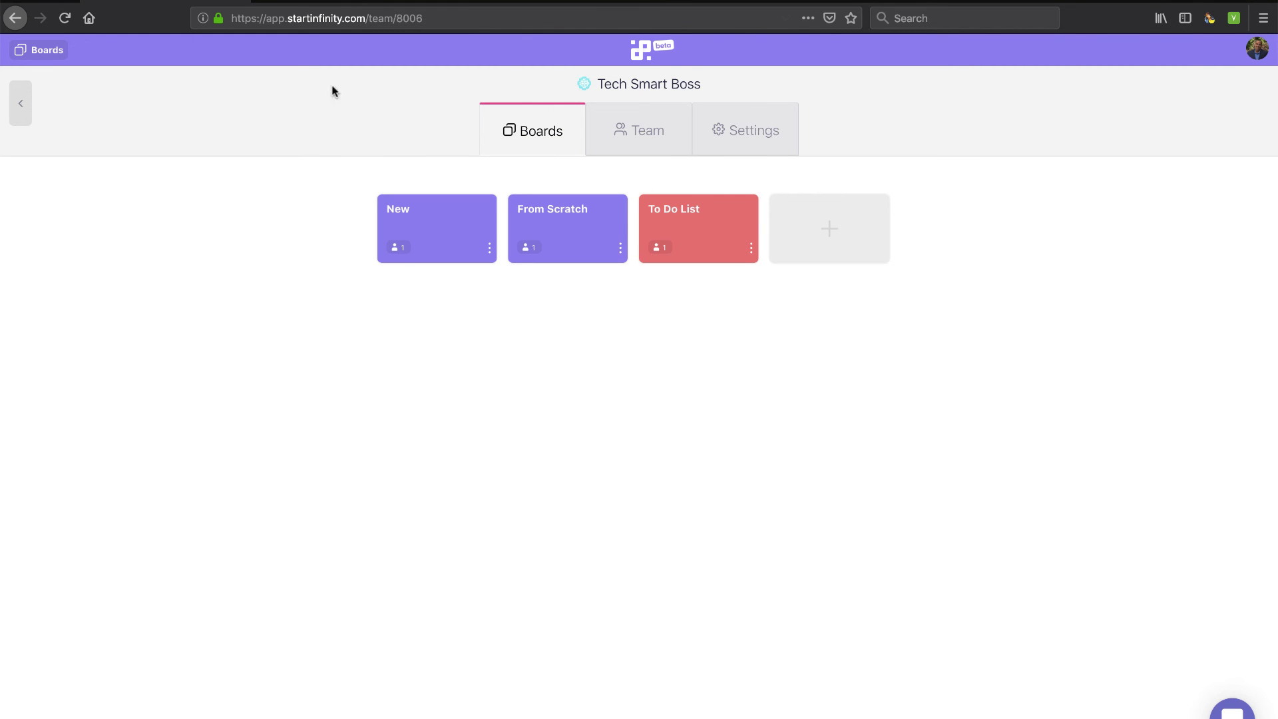
Check the My Profile password and workspaces tabs, then reopen the To Do List board
{"action": "left_click", "coordinate": [1258, 50]}
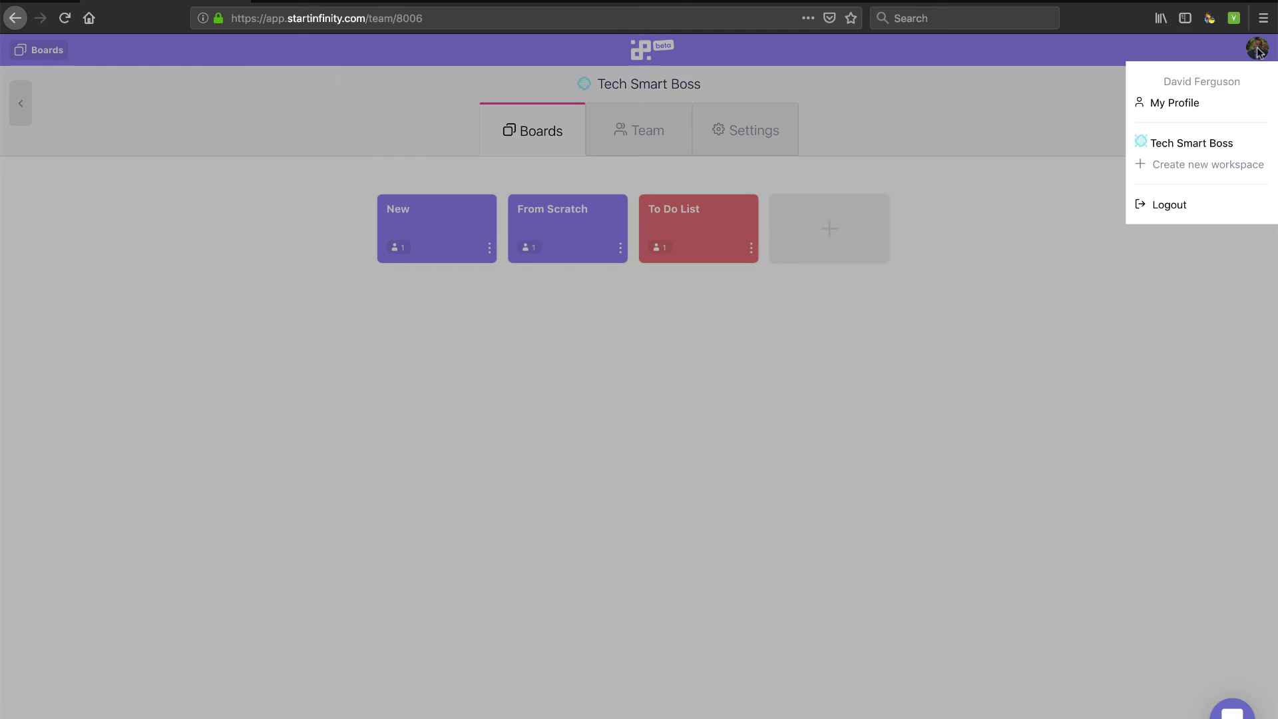
{"action": "left_click", "coordinate": [1175, 105]}
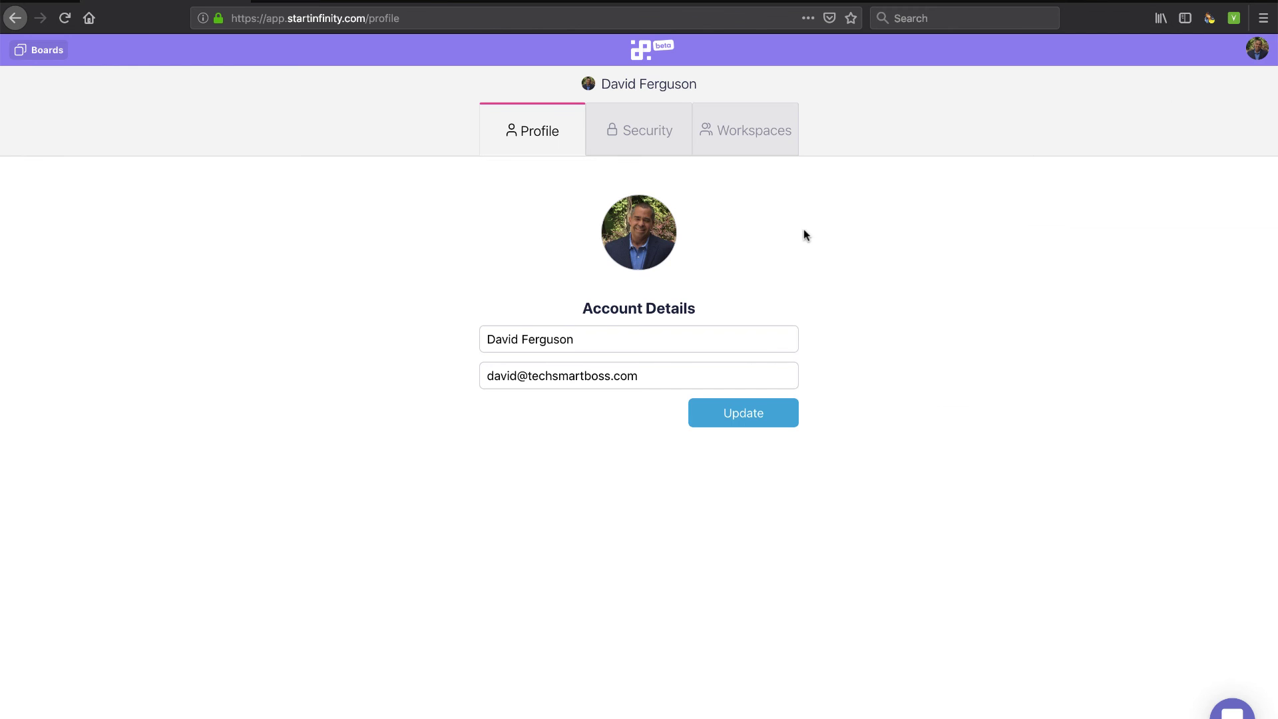
{"action": "left_click", "coordinate": [657, 137]}
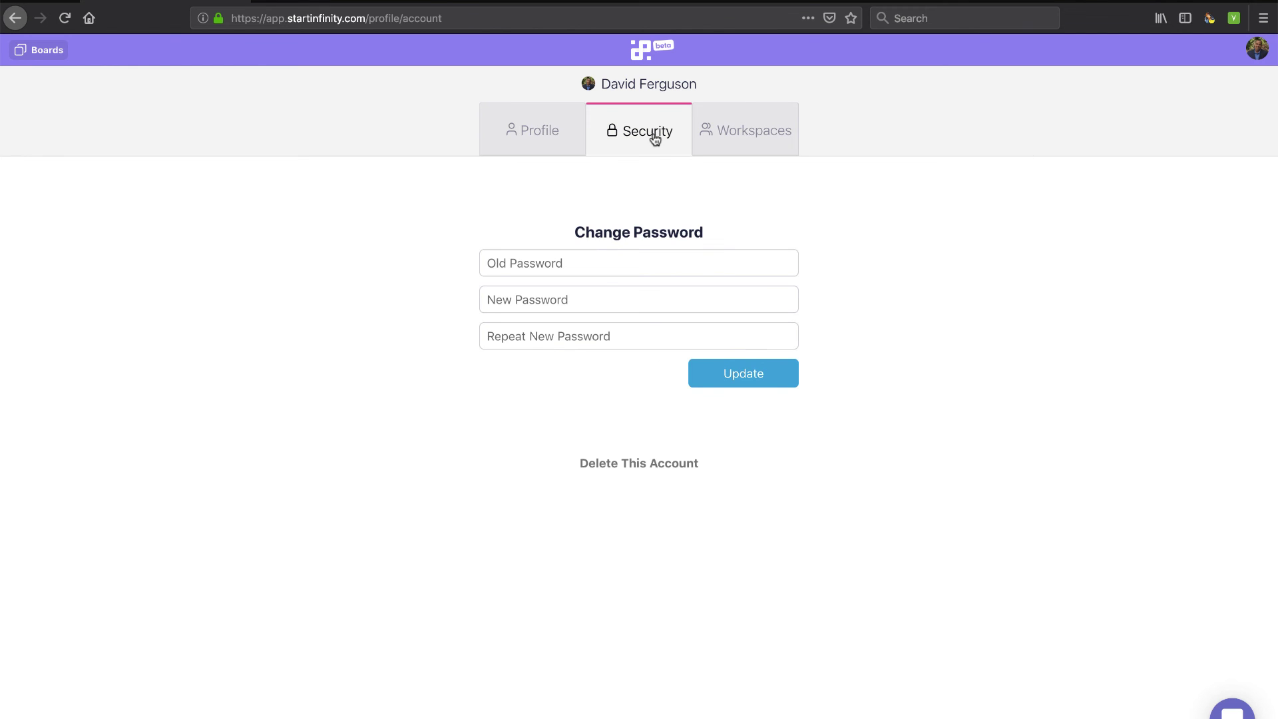
{"action": "left_click", "coordinate": [724, 132]}
{"action": "left_click", "coordinate": [41, 51]}
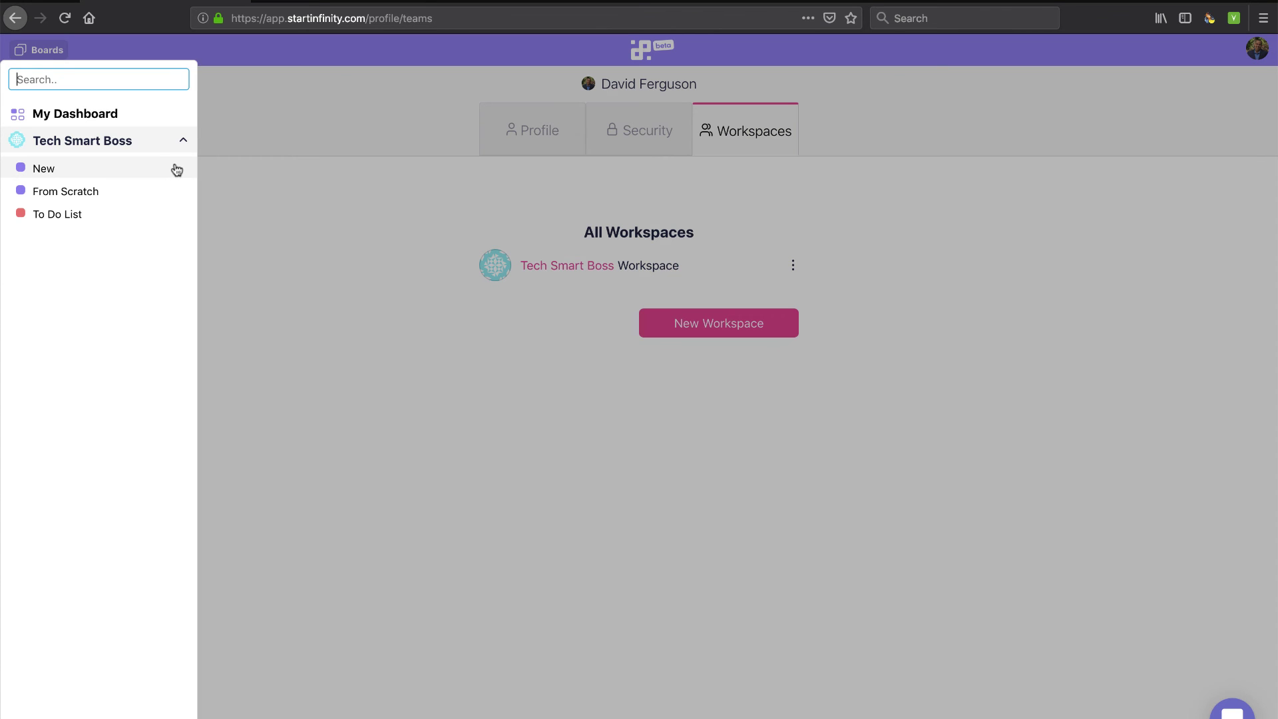
{"action": "left_click", "coordinate": [57, 214]}
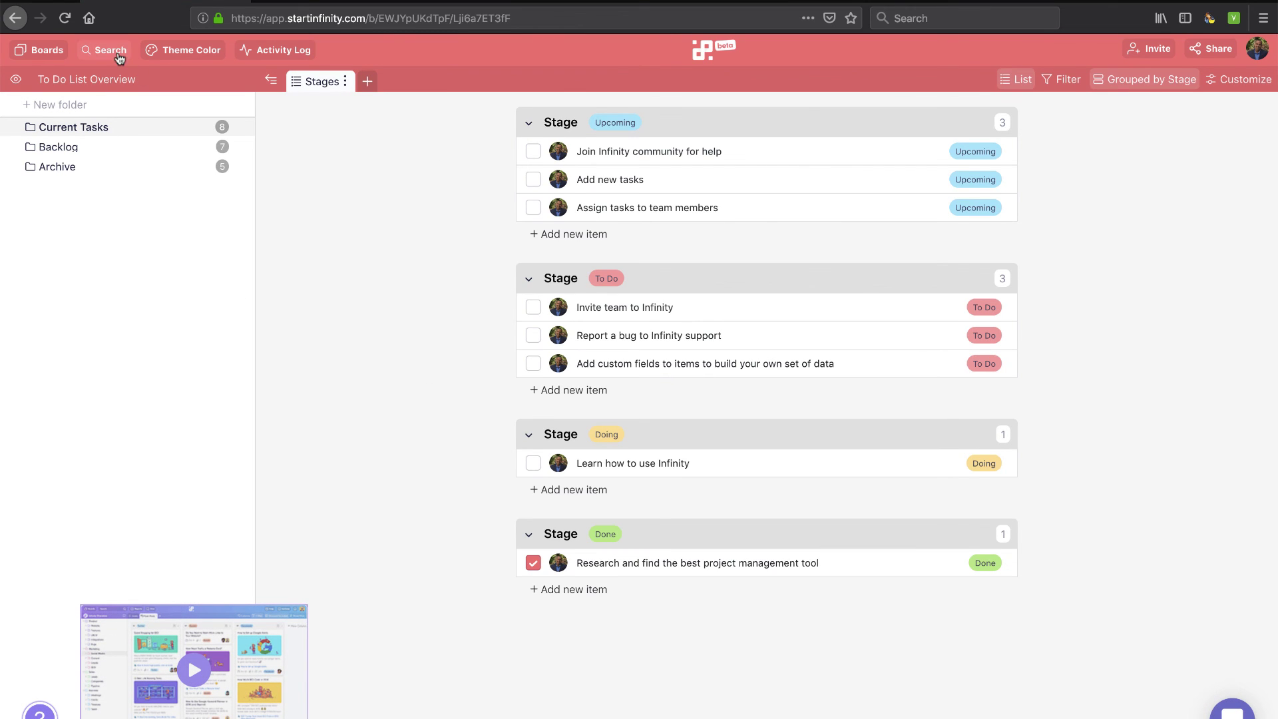
{"action": "left_click", "coordinate": [280, 53]}
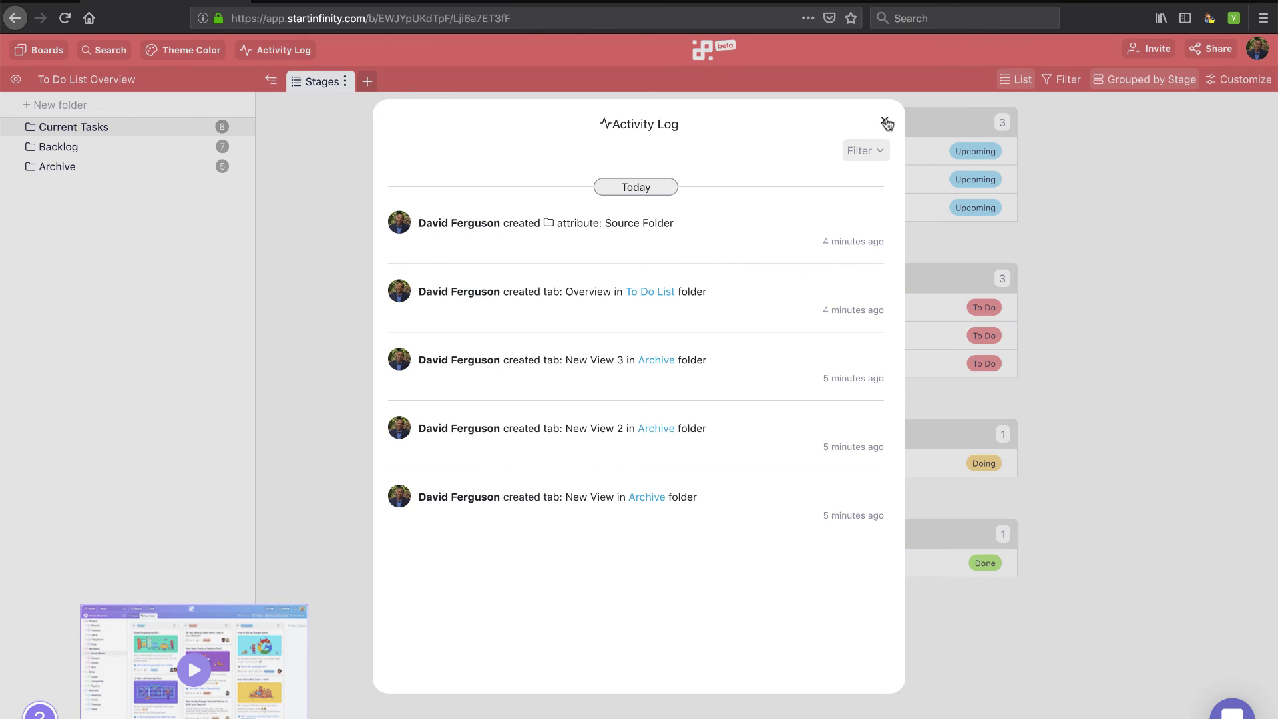
{"action": "left_click", "coordinate": [872, 150]}
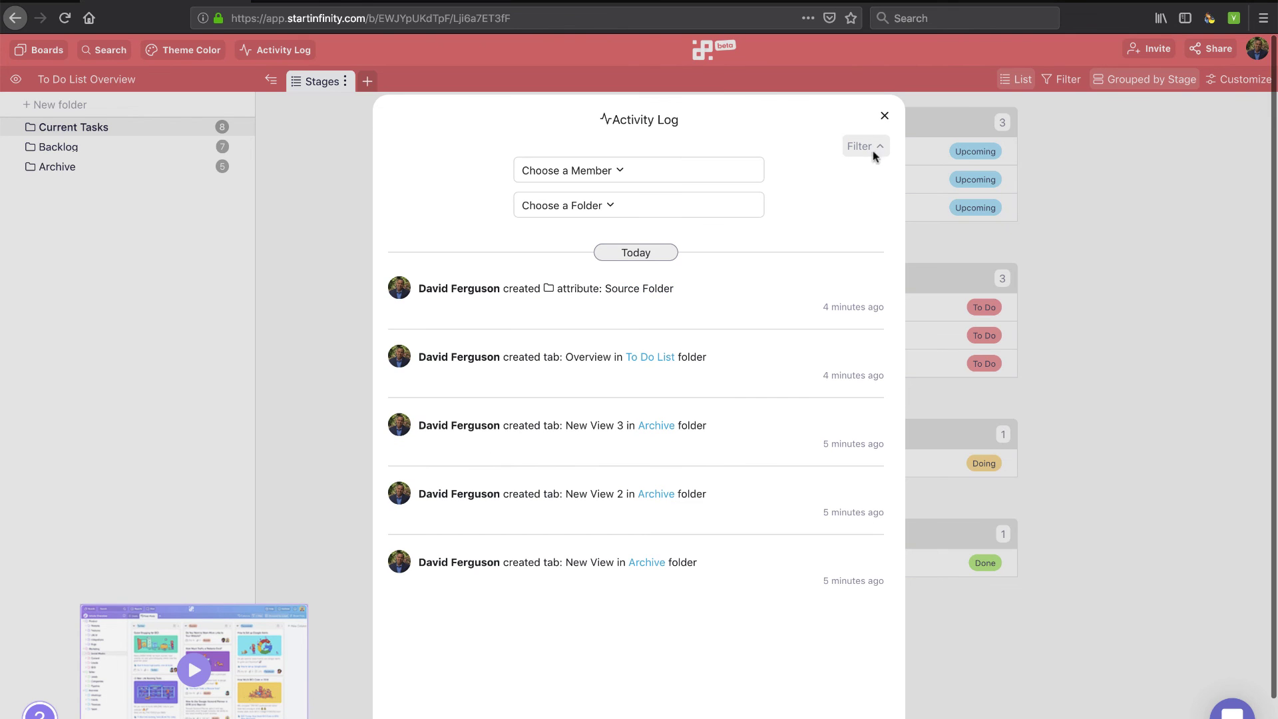
{"action": "left_click", "coordinate": [650, 182]}
{"action": "left_click", "coordinate": [643, 205]}
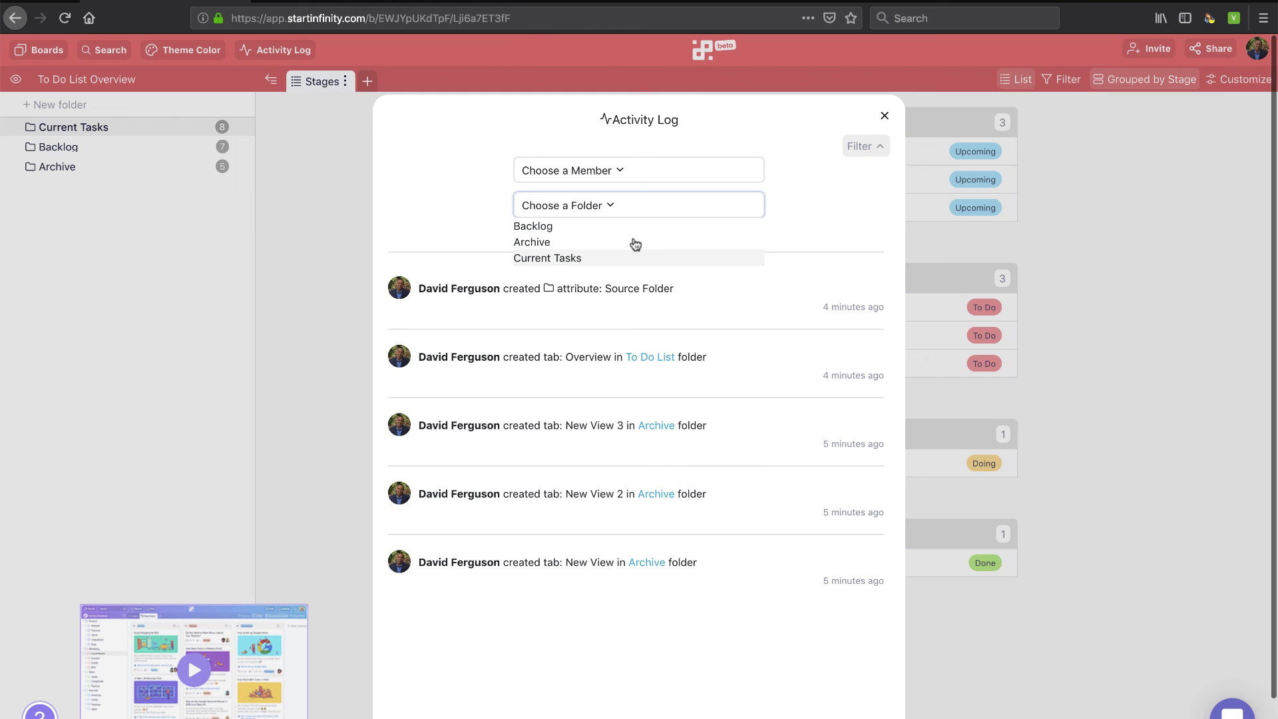
{"action": "left_click", "coordinate": [885, 116]}
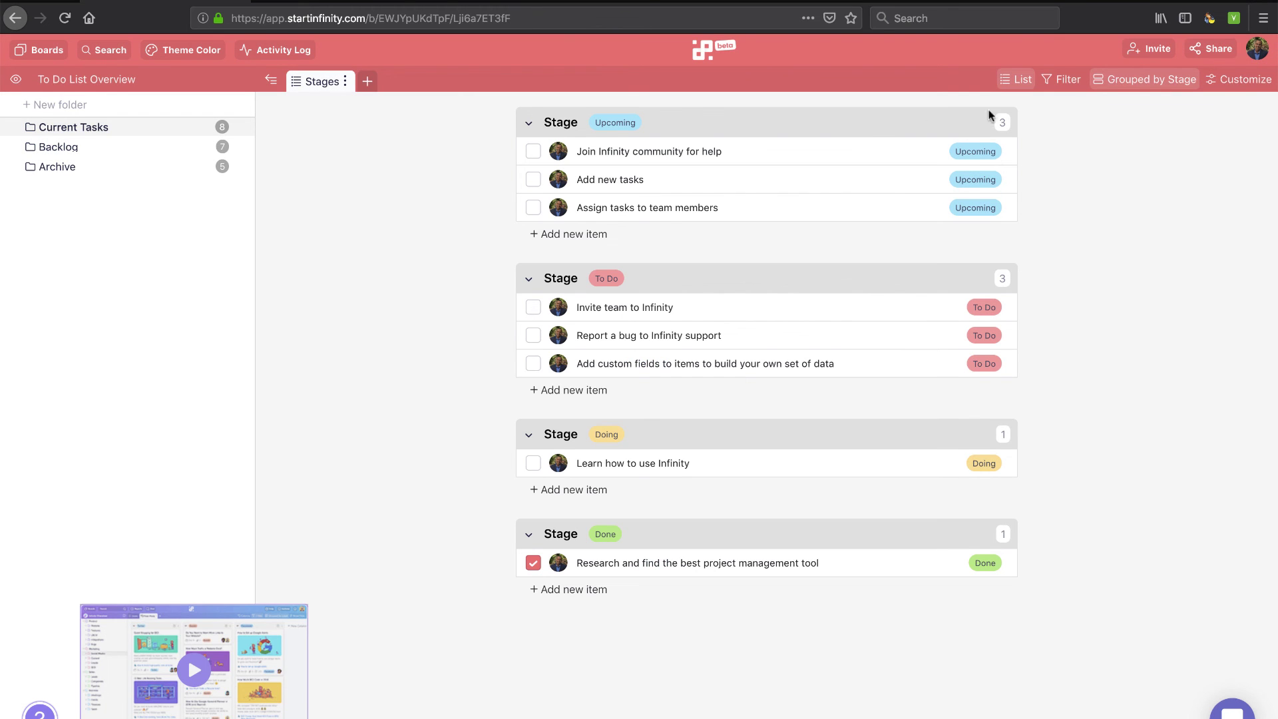
{"action": "left_click", "coordinate": [1247, 80]}
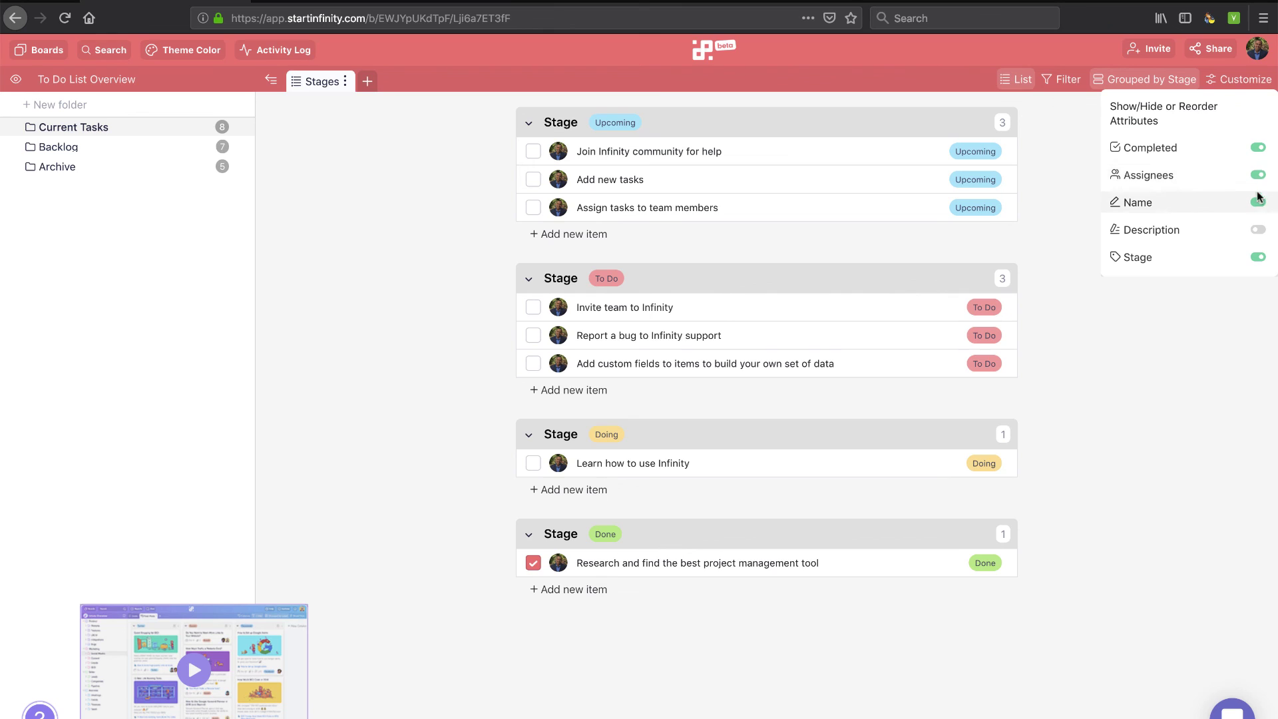
{"action": "left_click", "coordinate": [1258, 148]}
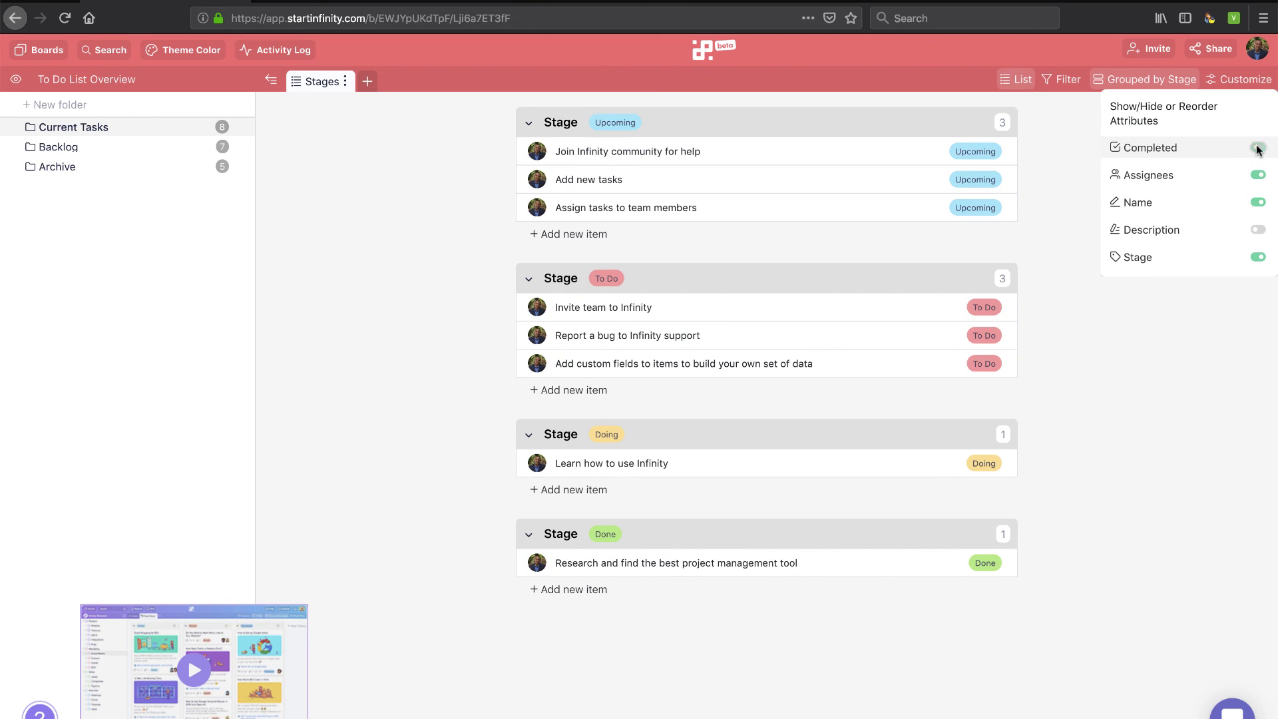
{"action": "left_click", "coordinate": [1258, 148]}
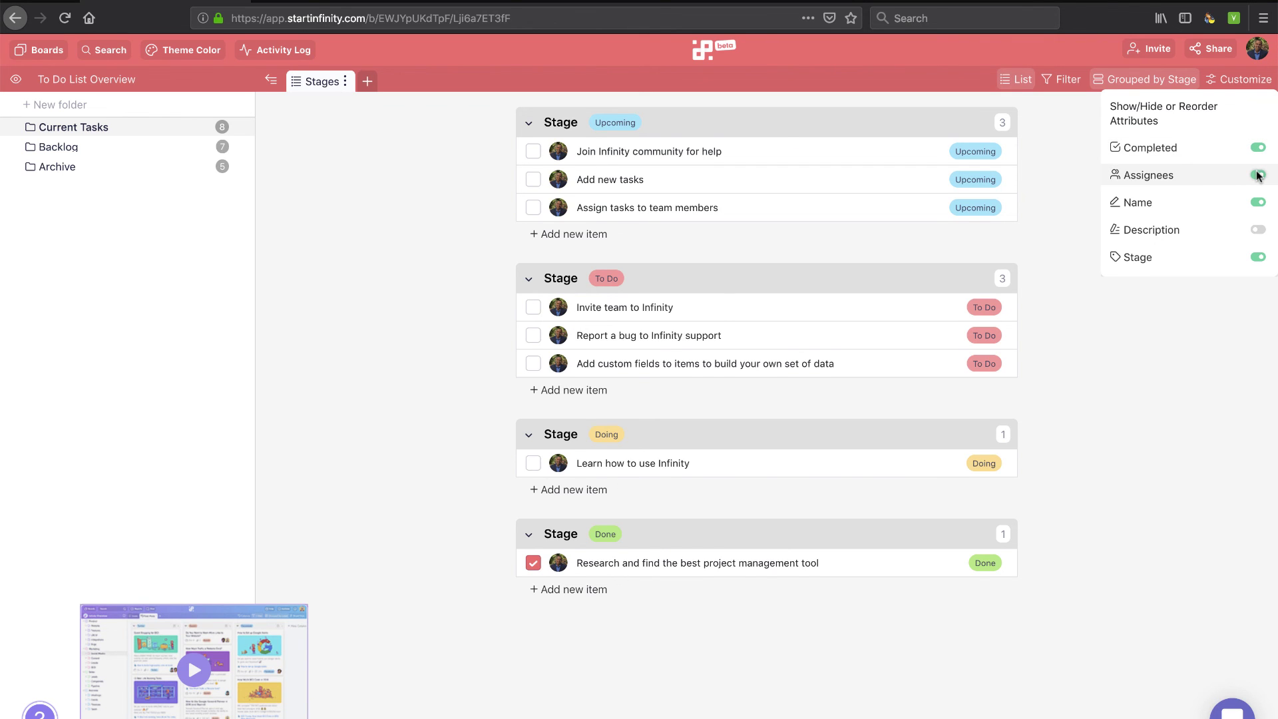
{"action": "left_click", "coordinate": [1258, 175]}
{"action": "left_click", "coordinate": [1258, 175]}
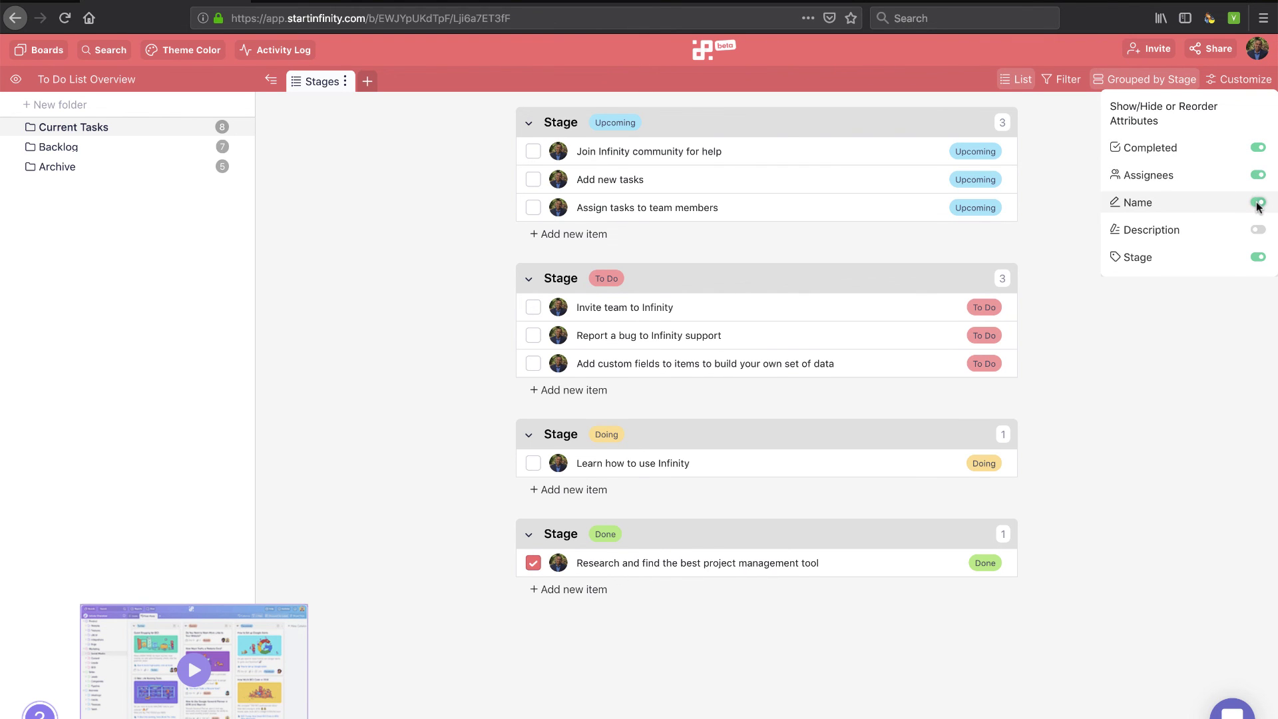
{"action": "left_click", "coordinate": [1258, 203]}
{"action": "left_click", "coordinate": [1258, 203]}
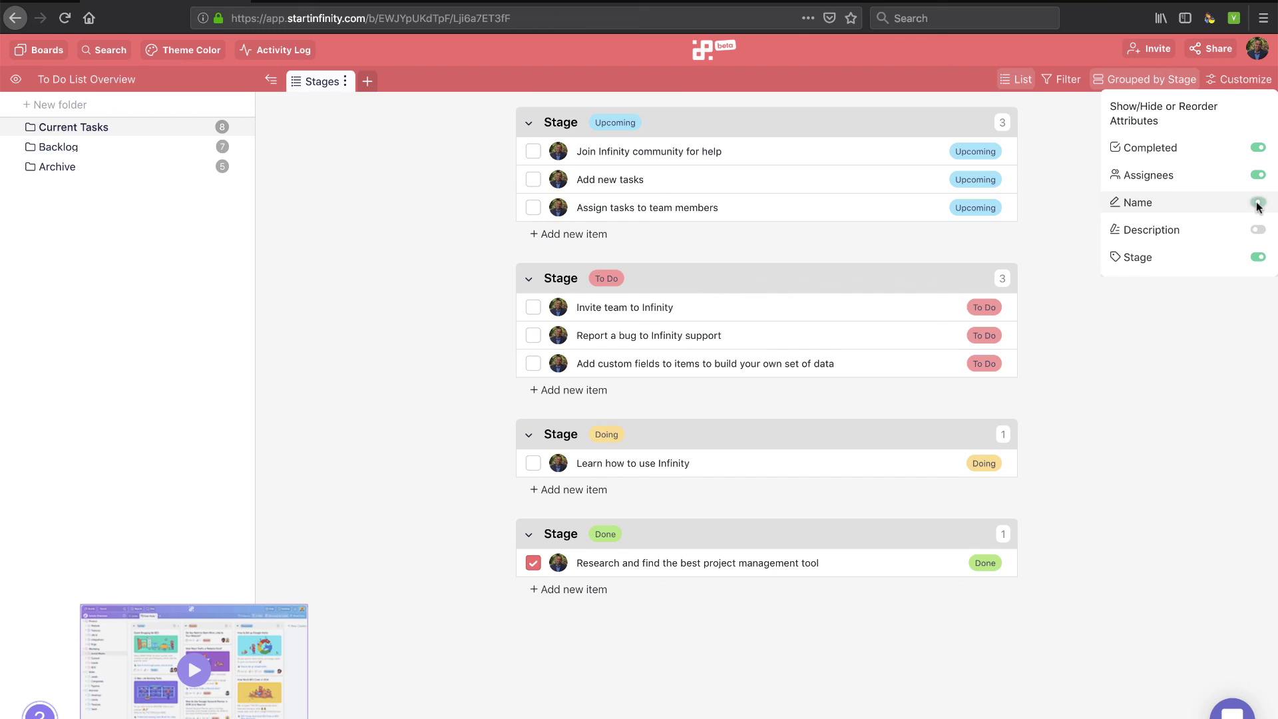
{"action": "left_click", "coordinate": [1256, 257]}
{"action": "left_click", "coordinate": [1256, 258]}
{"action": "left_click", "coordinate": [1241, 83]}
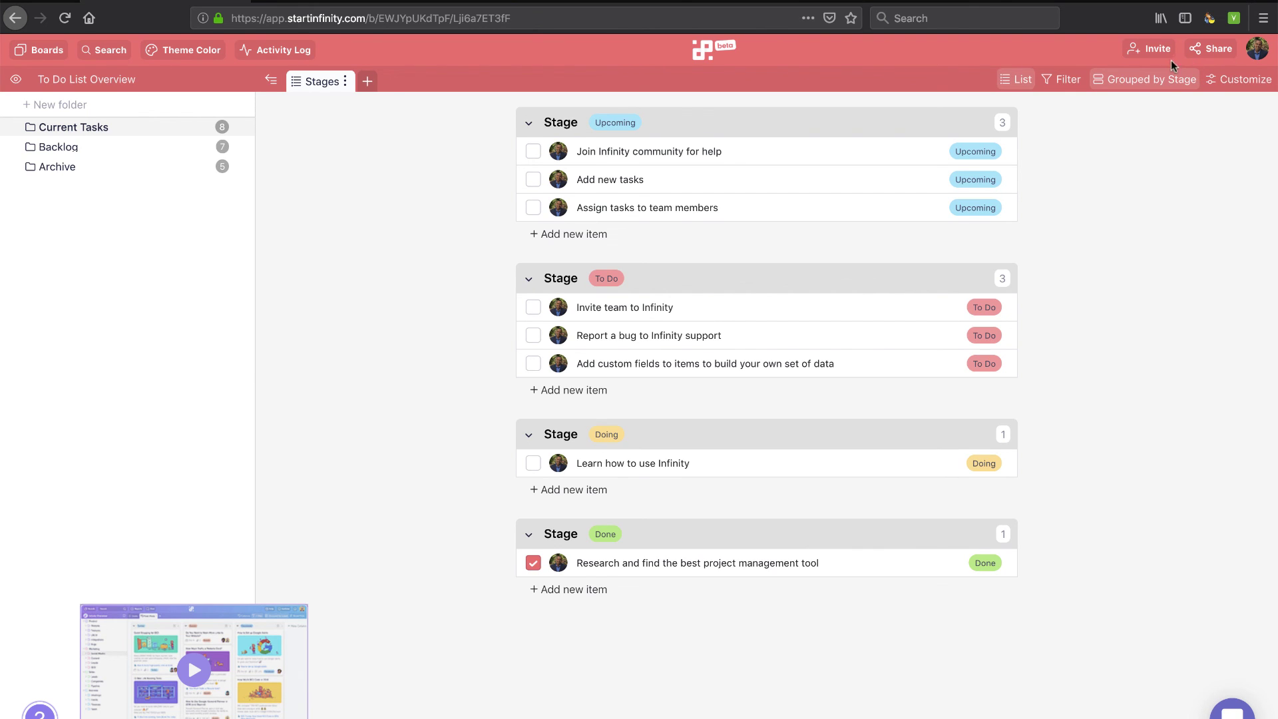
{"action": "left_click", "coordinate": [1150, 49]}
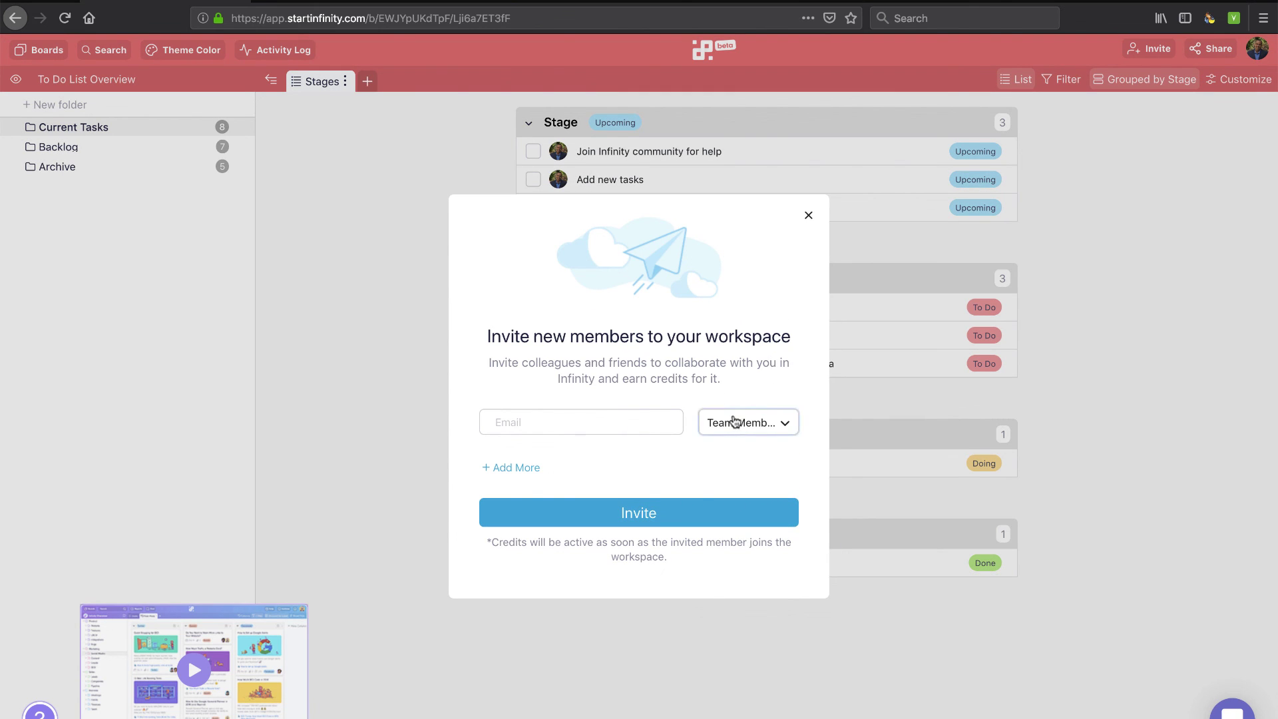
{"action": "left_click", "coordinate": [732, 422]}
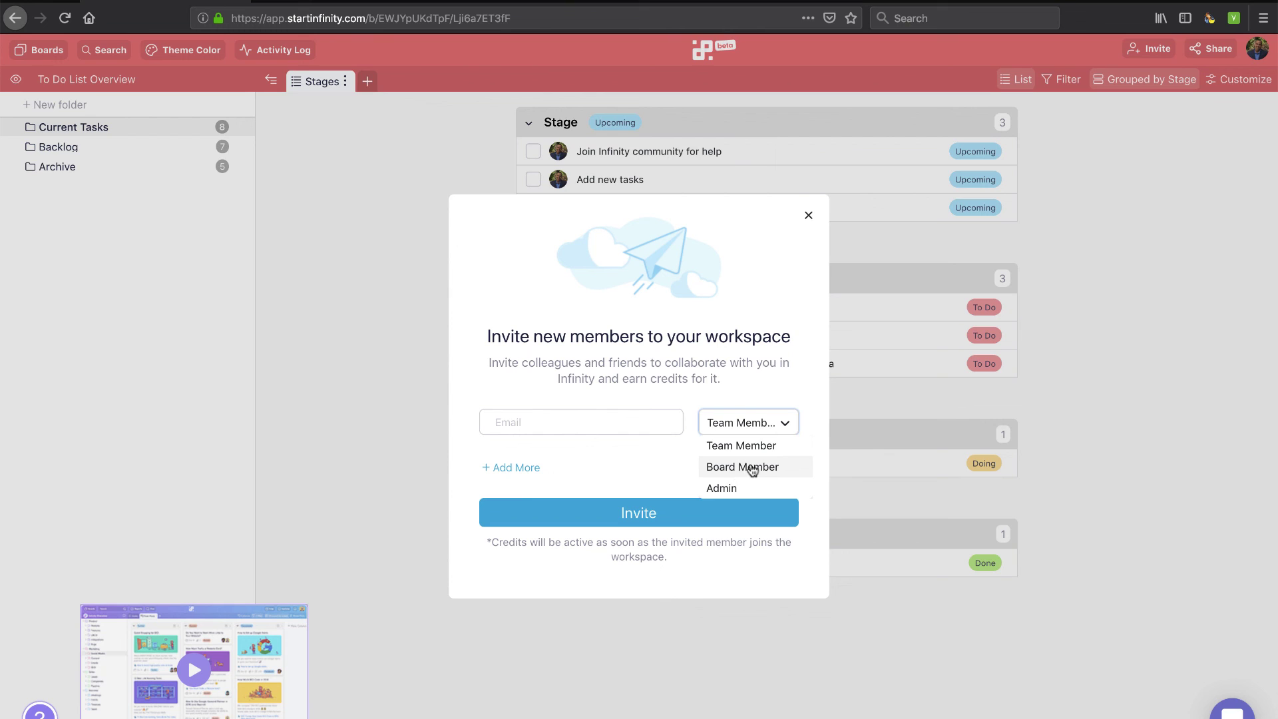
{"action": "left_click", "coordinate": [749, 469]}
{"action": "left_click", "coordinate": [752, 433]}
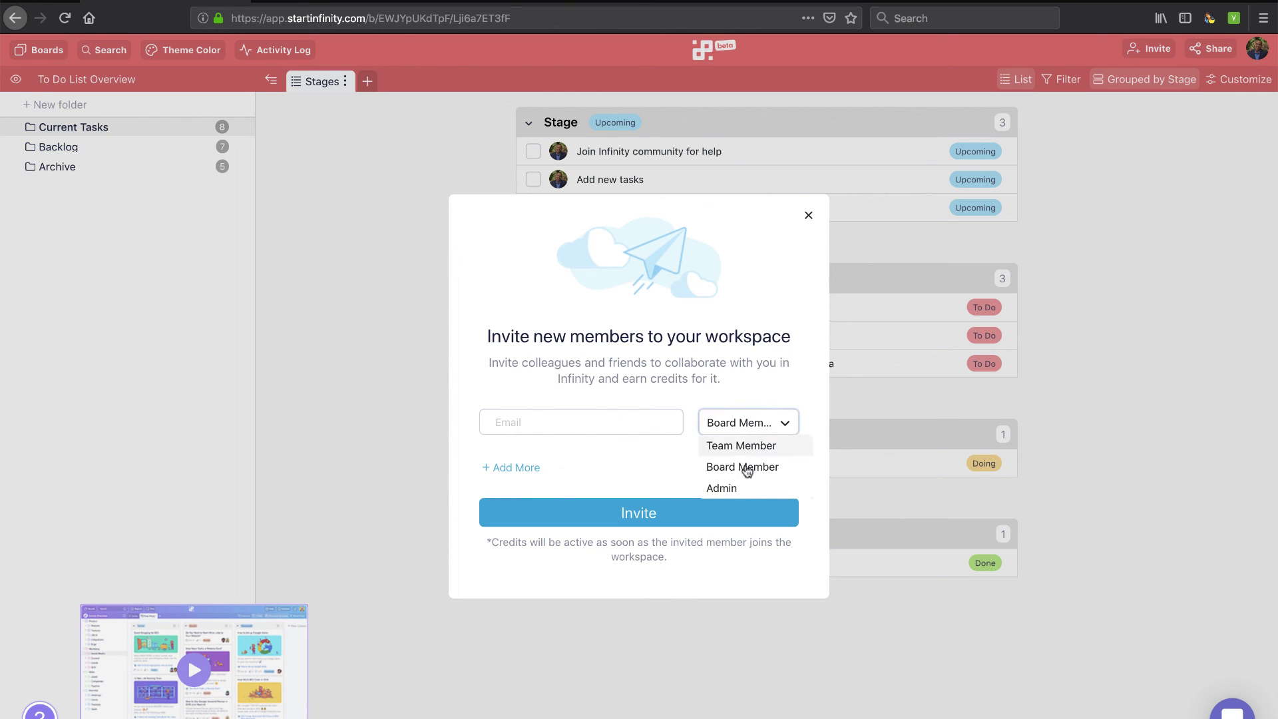
{"action": "left_click", "coordinate": [755, 396]}
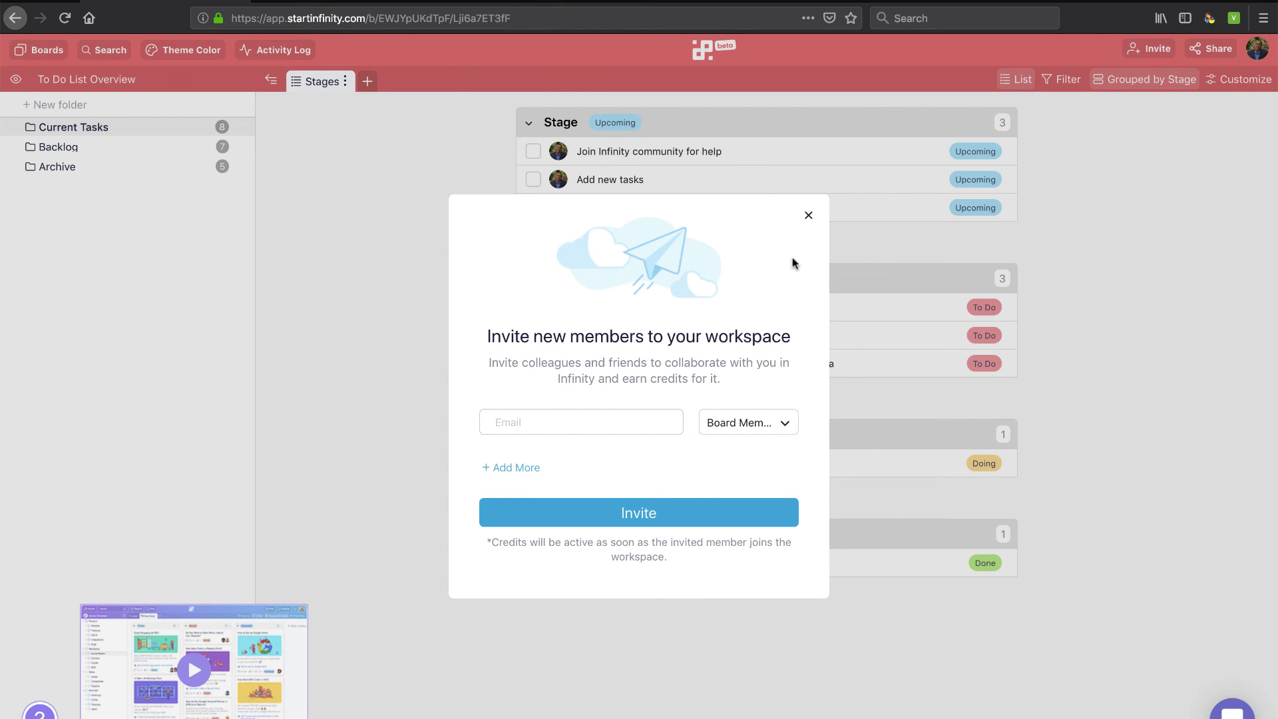
{"action": "left_click", "coordinate": [808, 215]}
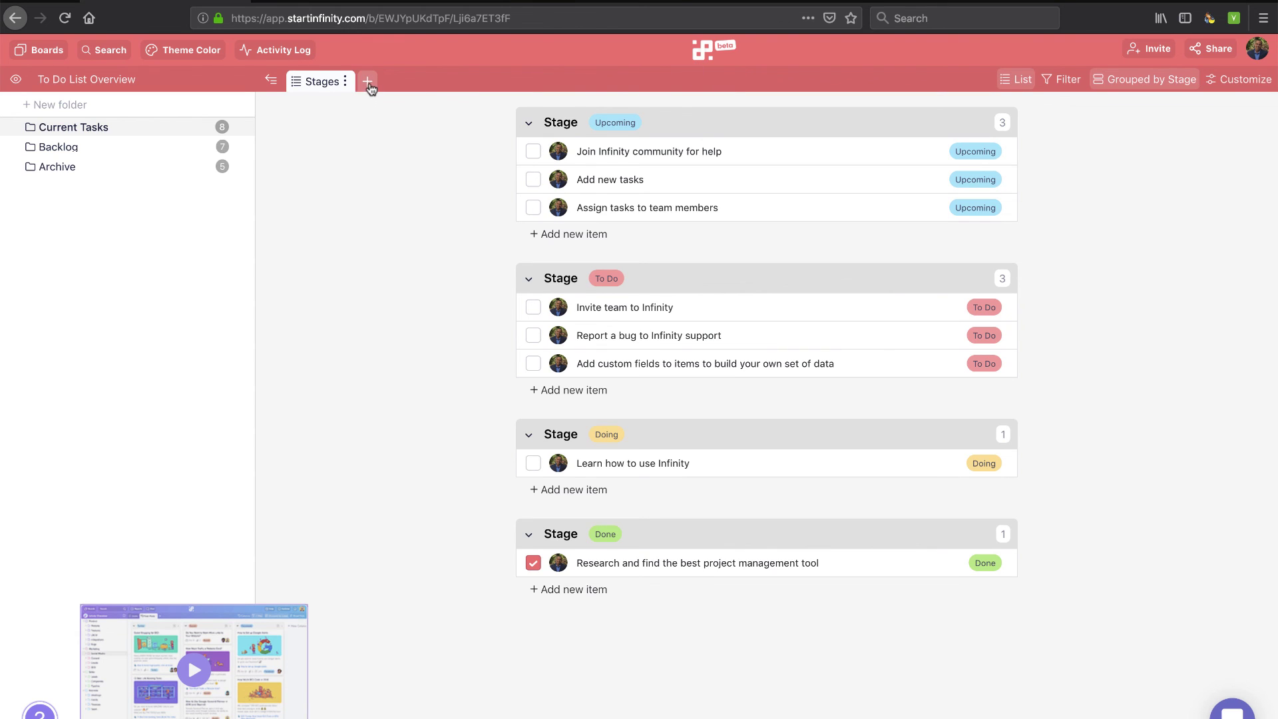
Show the view-type choices (List, Columns, Calendar, Table) for a new Current Tasks view
{"action": "left_click", "coordinate": [368, 81]}
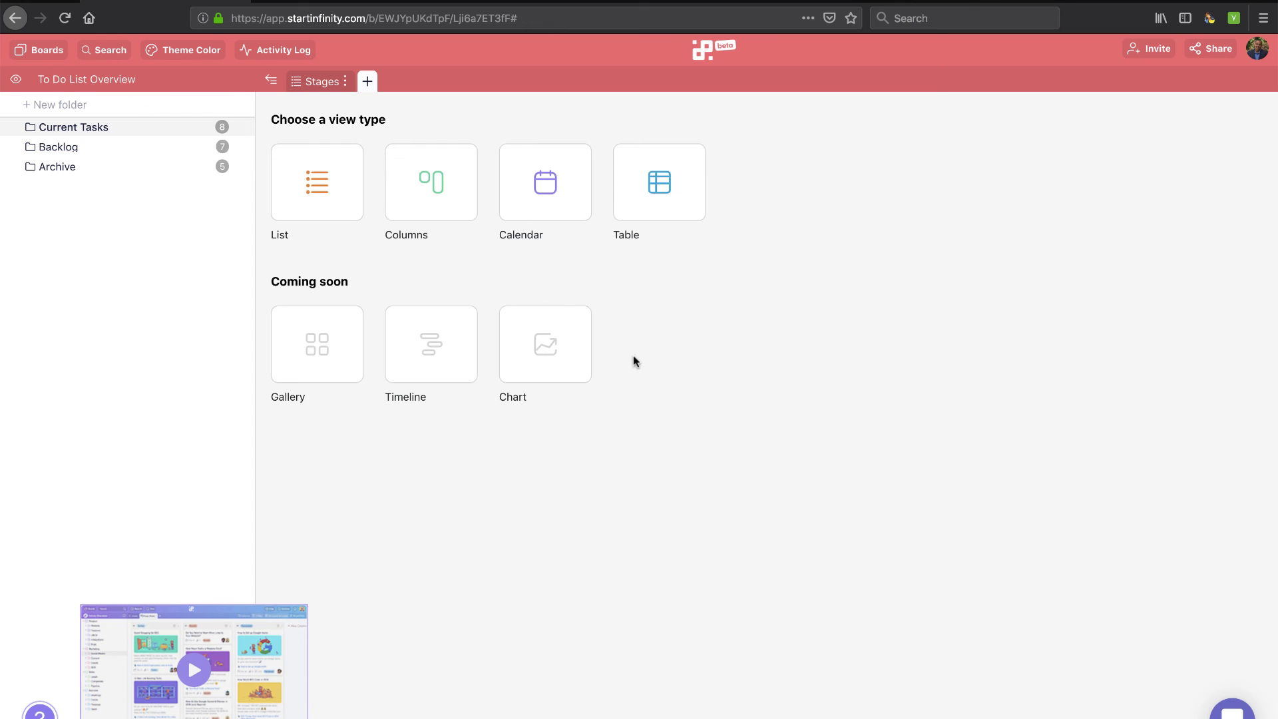